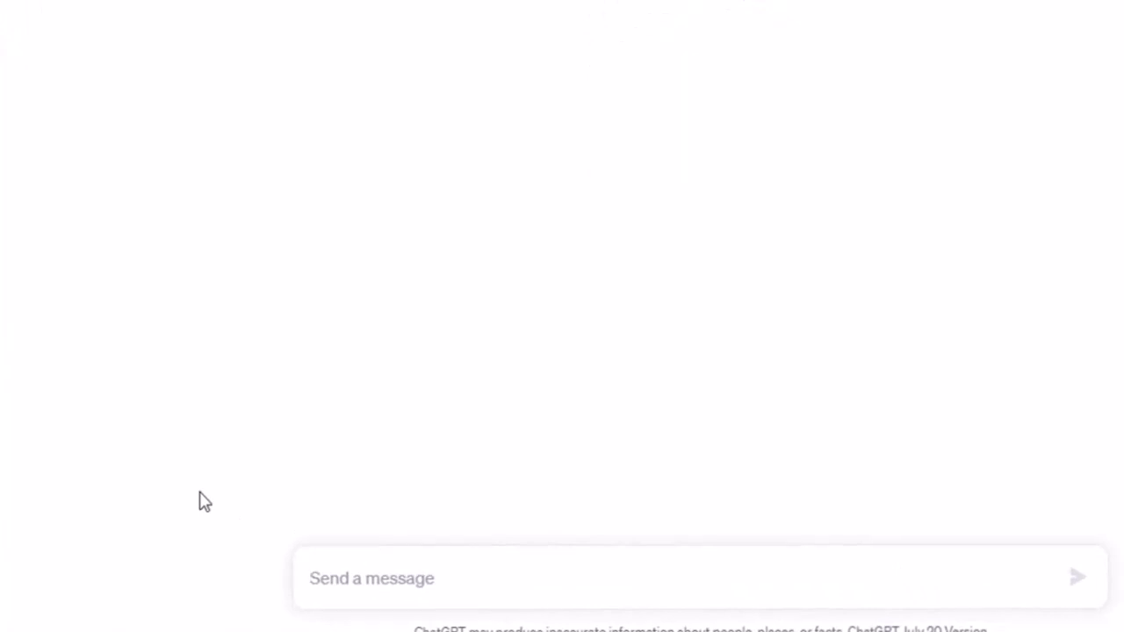
- Send the prompt "Write a message to our mailing list about our 50% sale"
text(Write a messa)
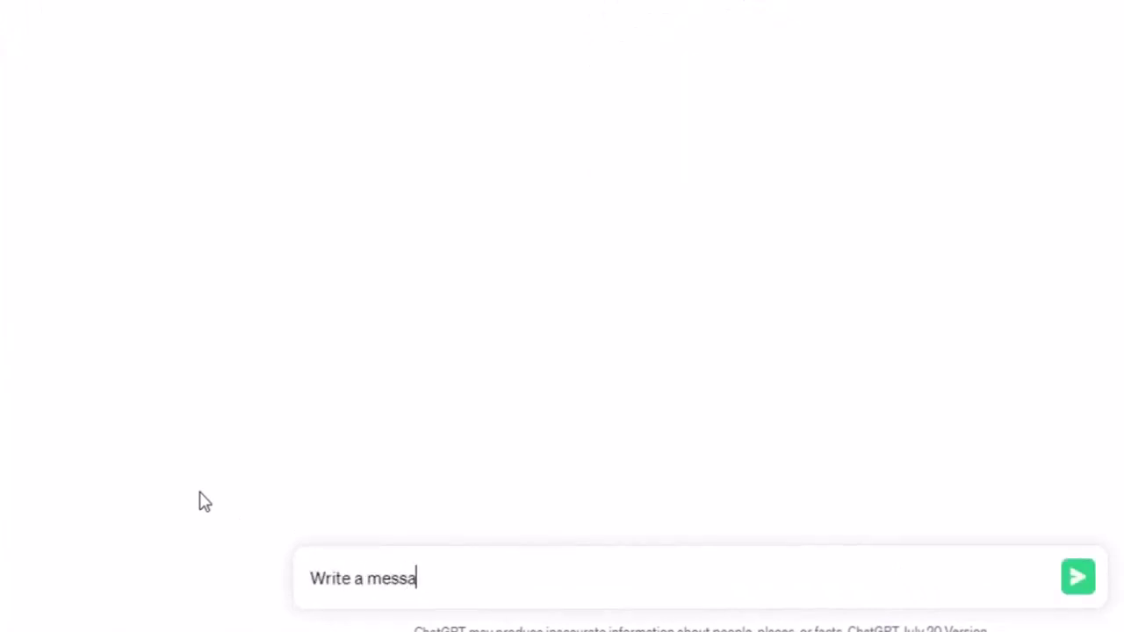
text(ge to our mailing list about )
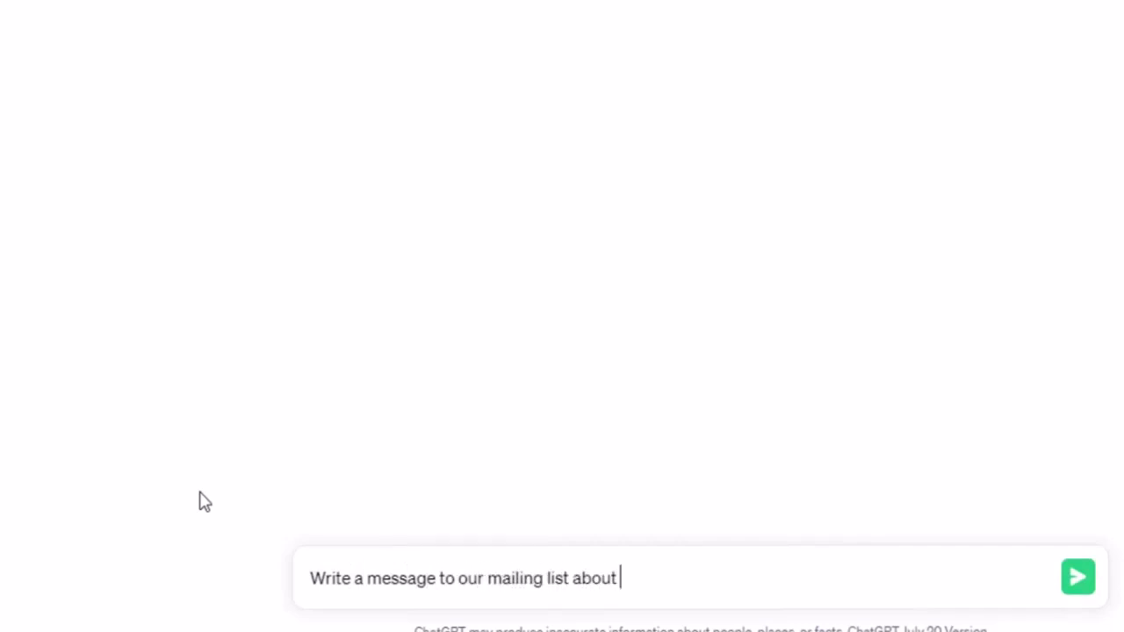
text(our 50% sal)
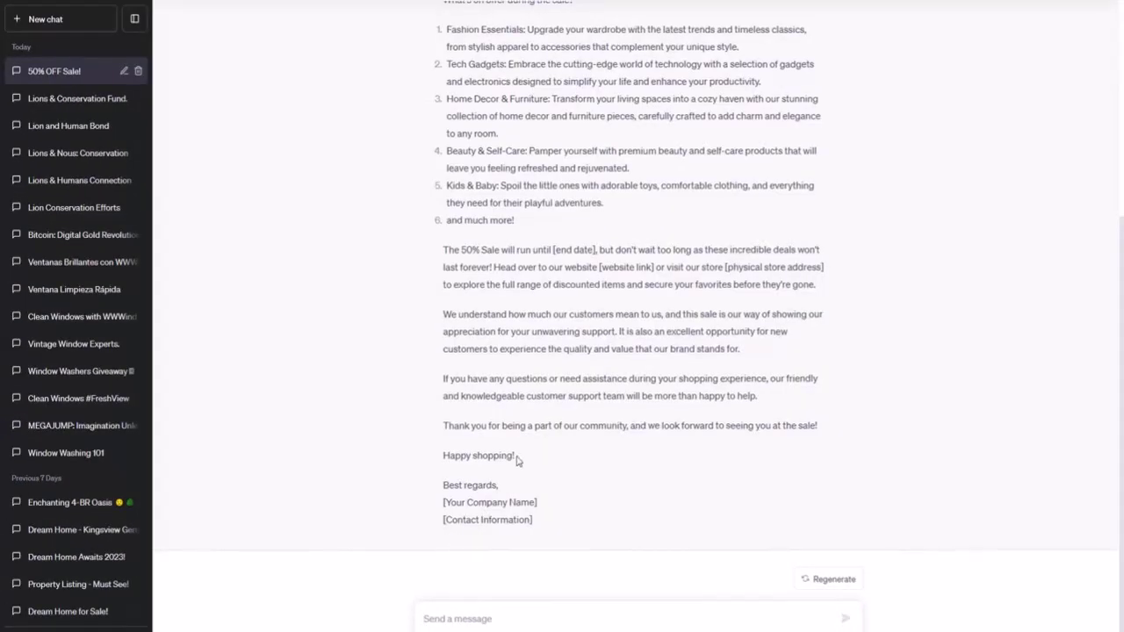
- Start a new prompt with the line "Task: Write a message to our mailing list." followed by a "Variables:" line
scroll(517, 462, up, 1)
scroll(518, 462, up, 3)
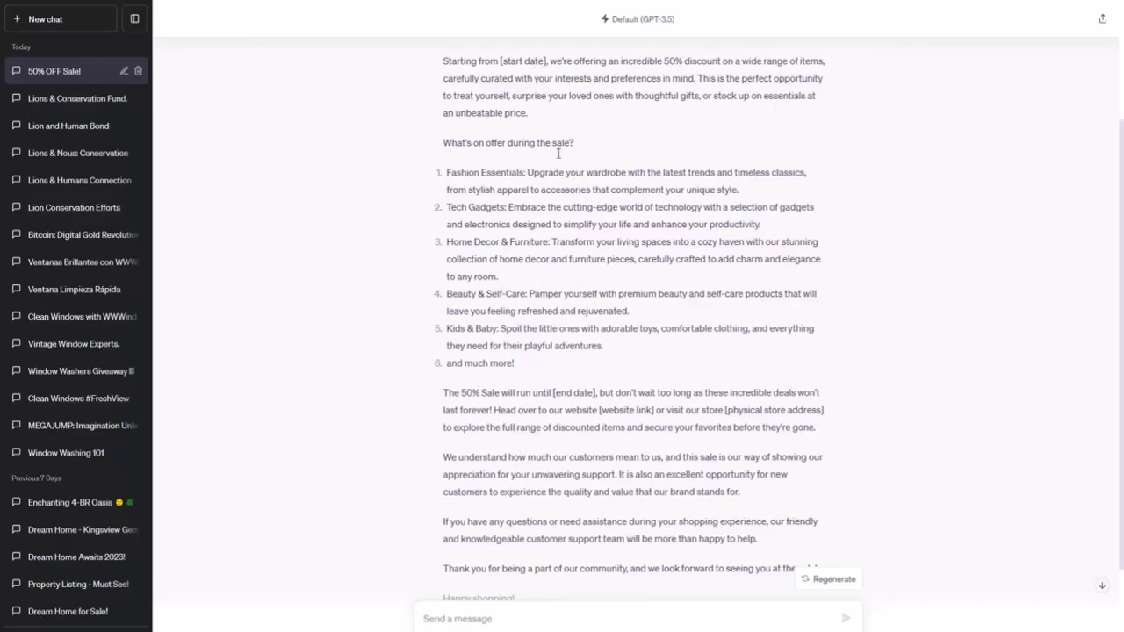
scroll(551, 197, down, 2)
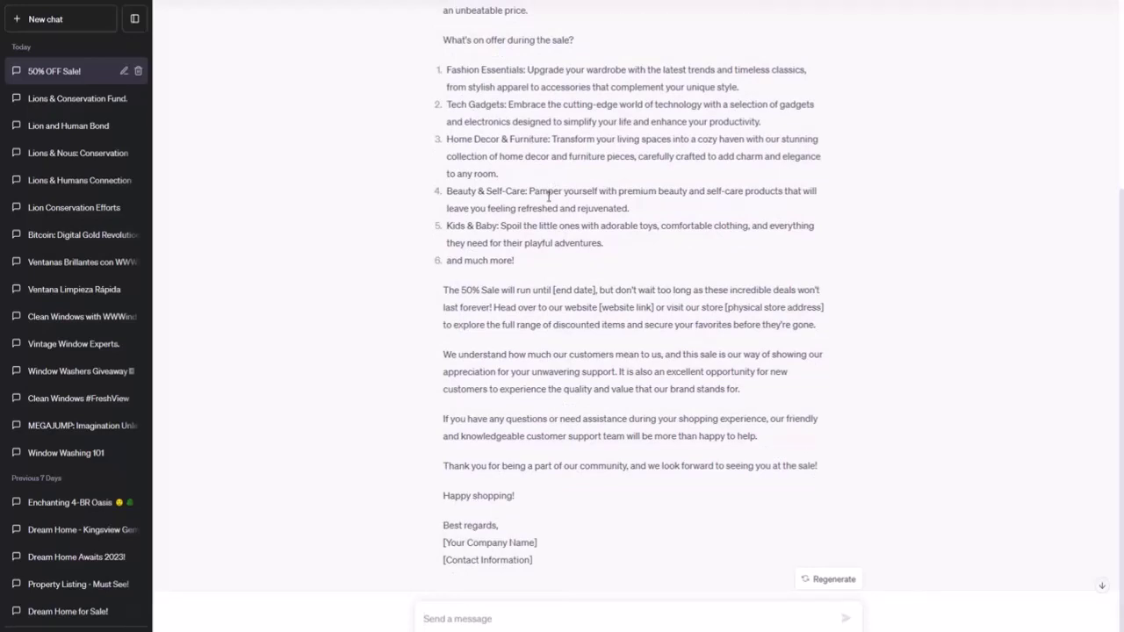
scroll(548, 197, down, 1)
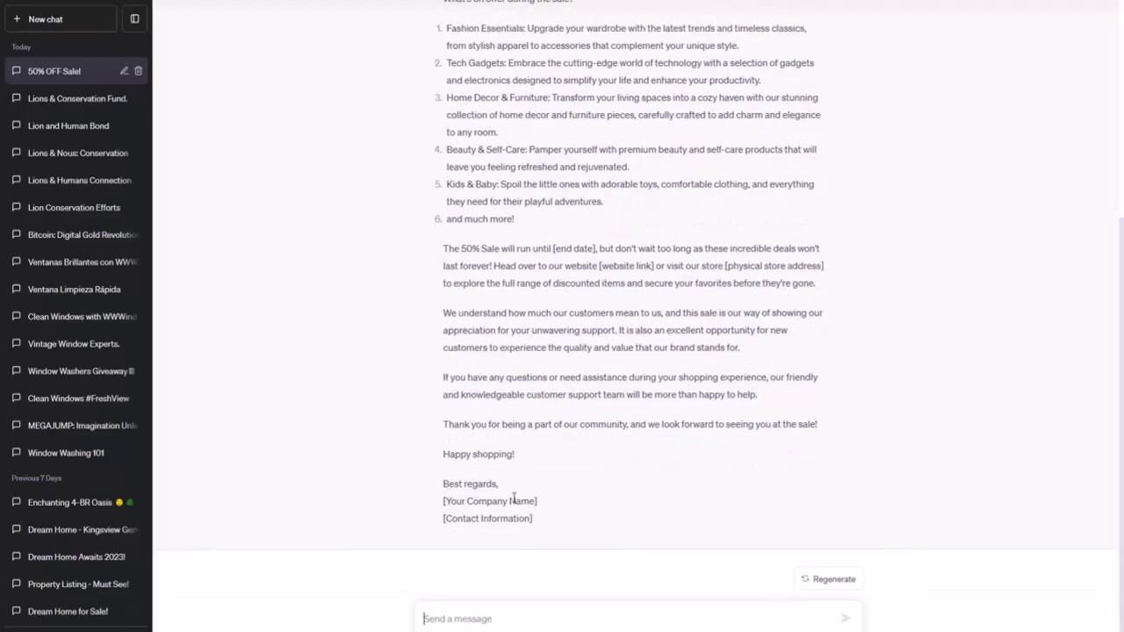
text(Task: Wri)
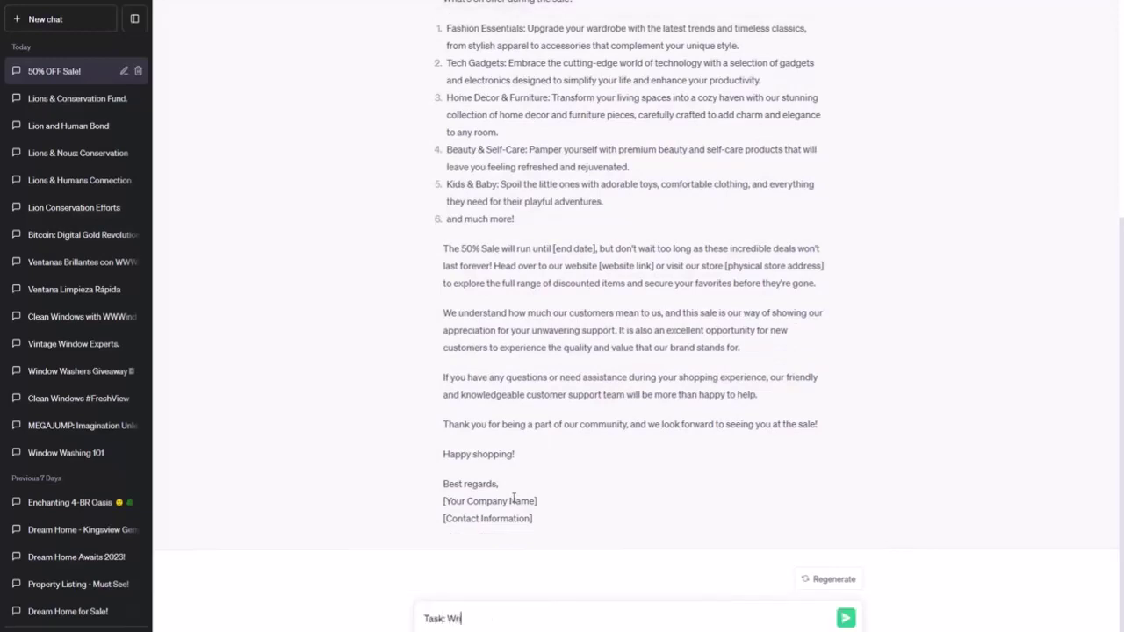
text(te a message to our mai)
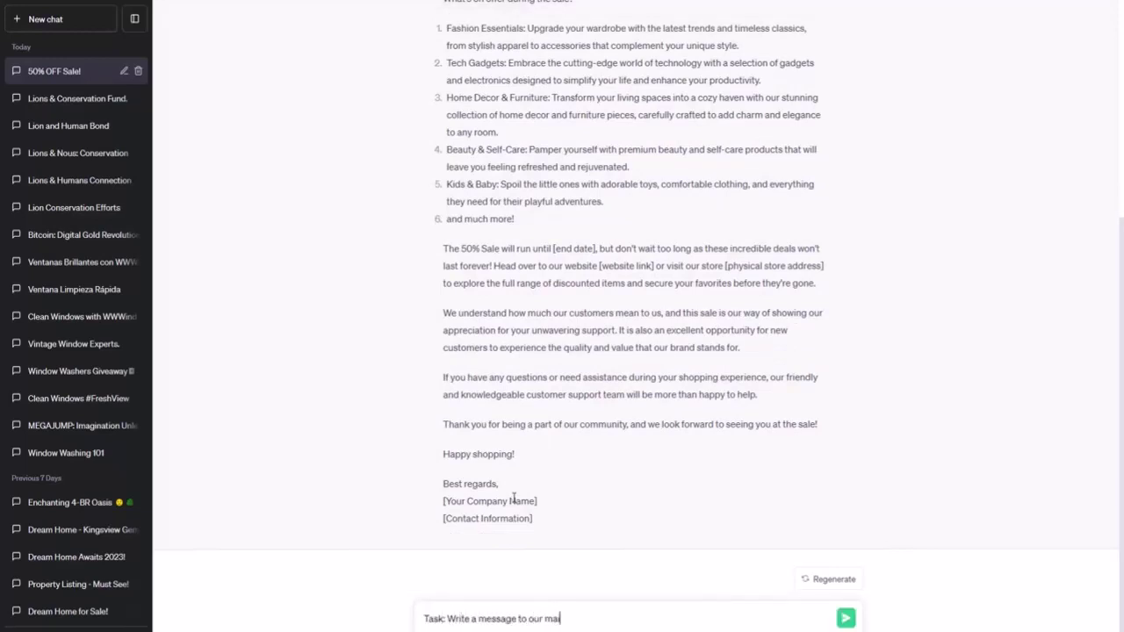
text(ling list.)
key(shift+Return)
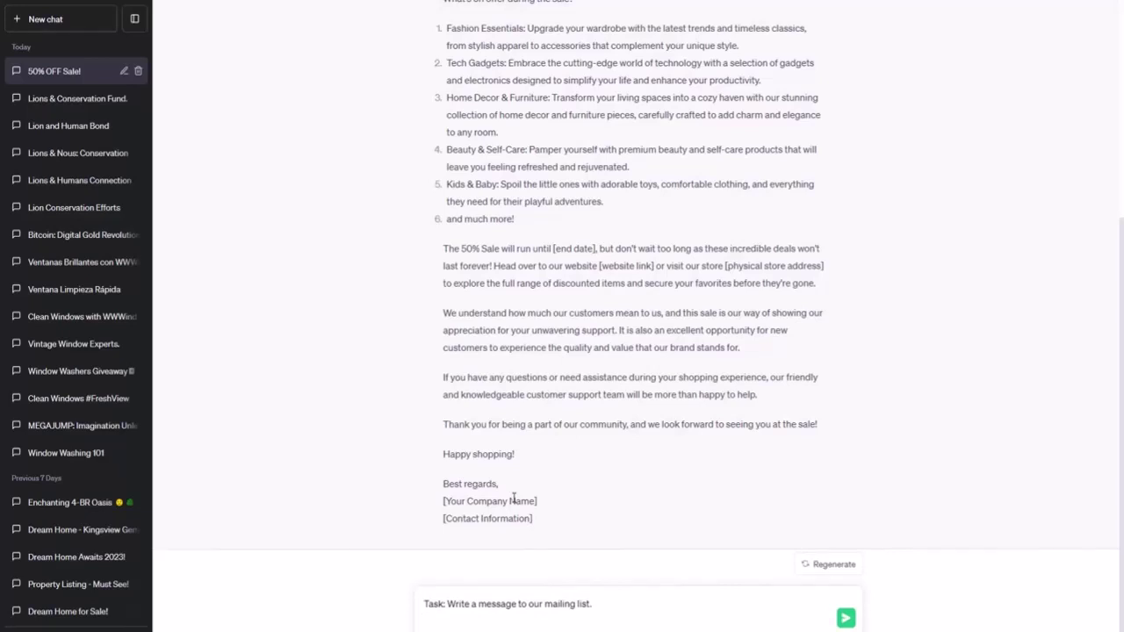
text(Variables:)
key(shift+Return)
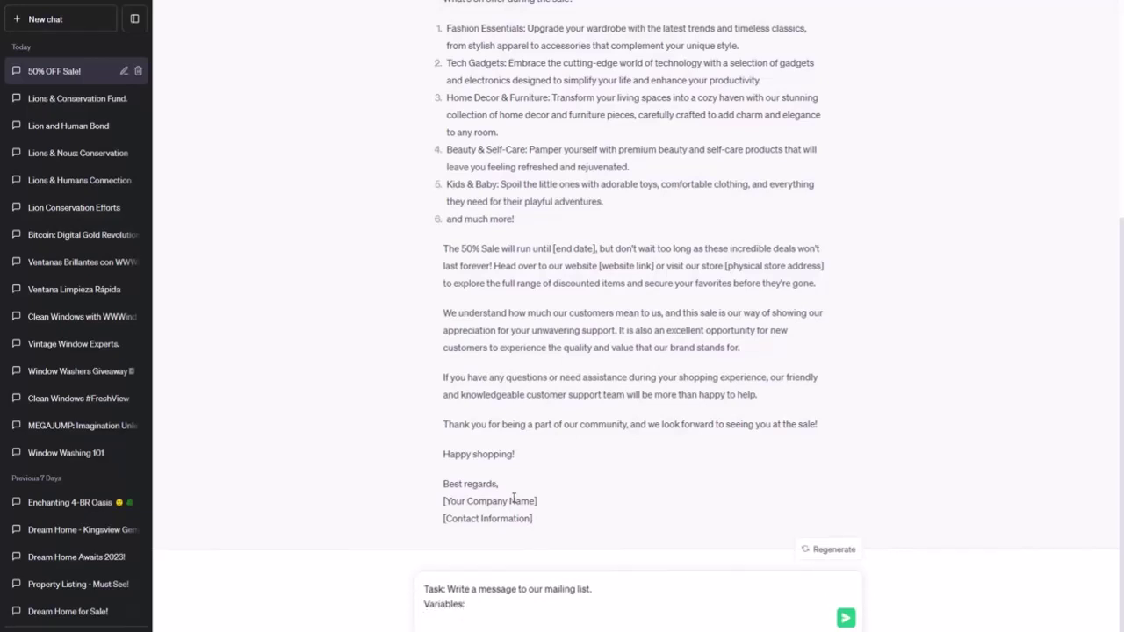
- Add variable lines for Company Name, WW Window Washers, and Contact Info with the company's phone number
text(Company Name:)
text(WW W)
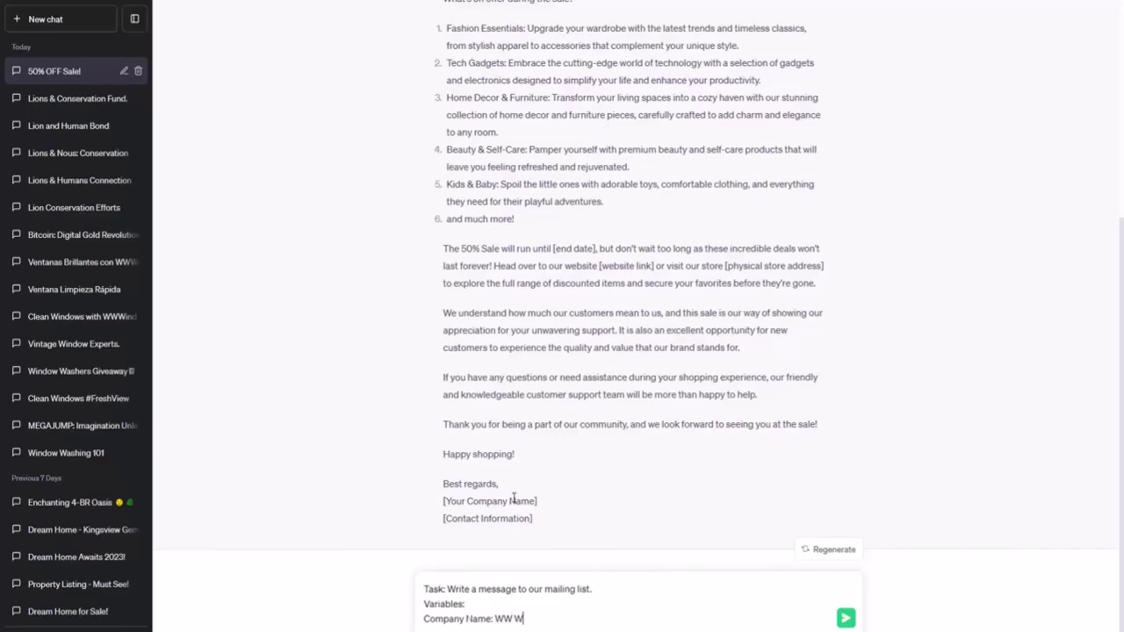
text(indow Washers)
key(shift+Return)
text(C)
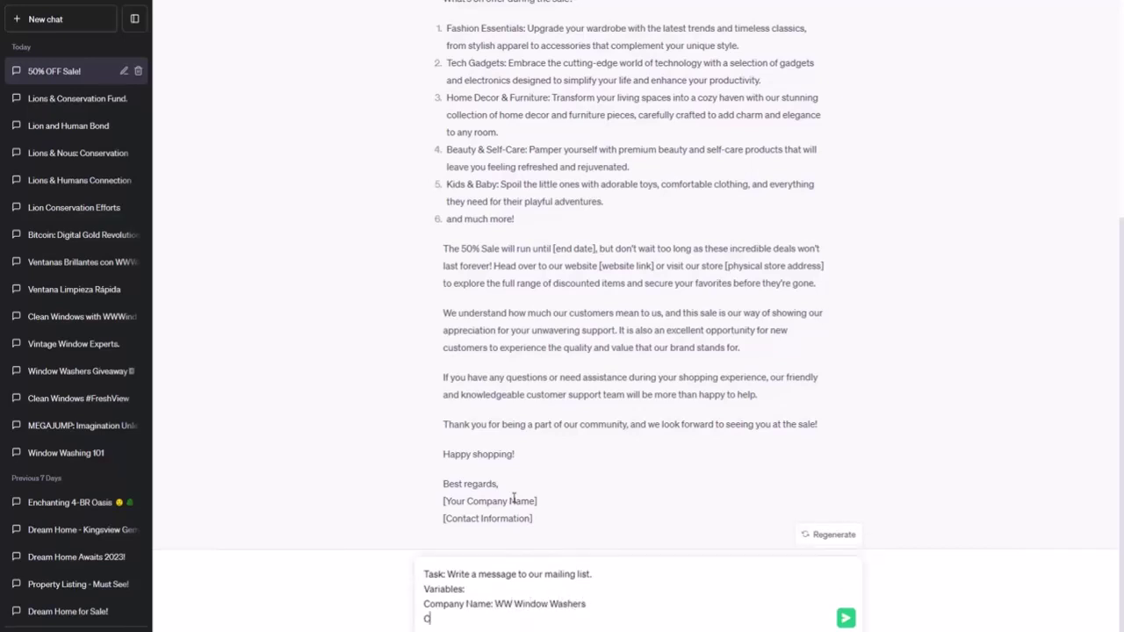
text(ontact Info: 555-555-)
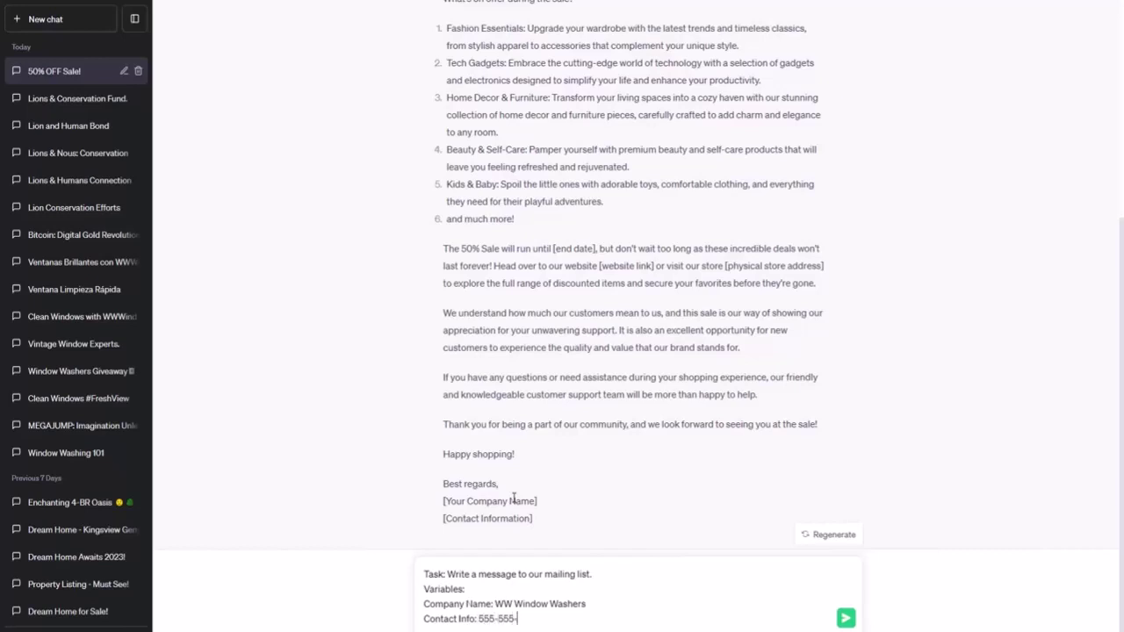
text(5555)
key(shift+Return)
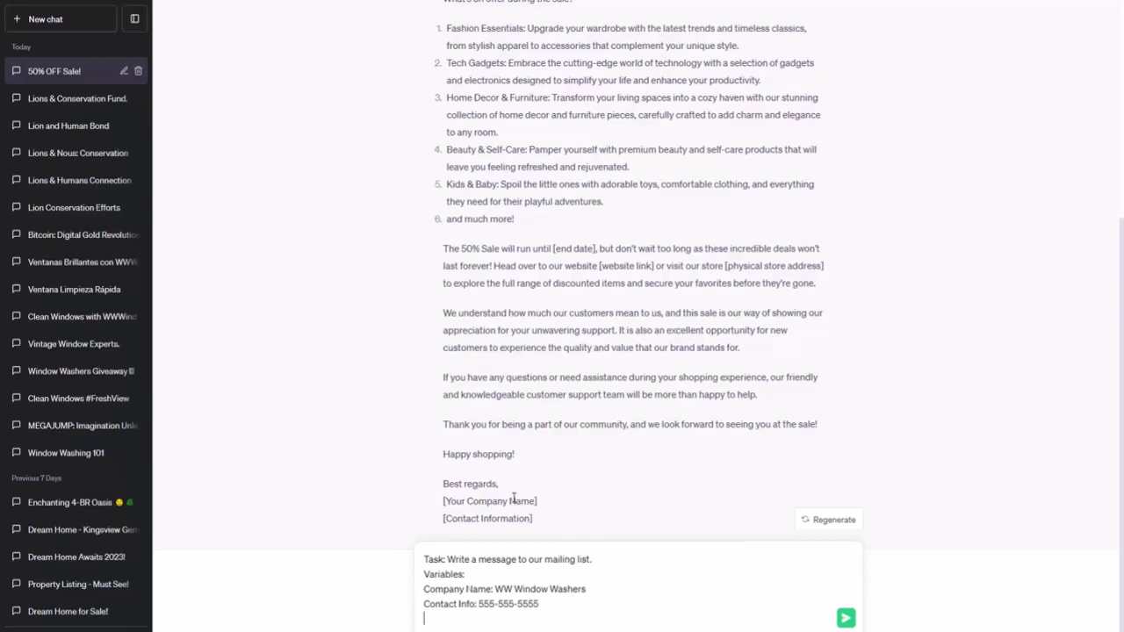
text(Website URL: www.ww)
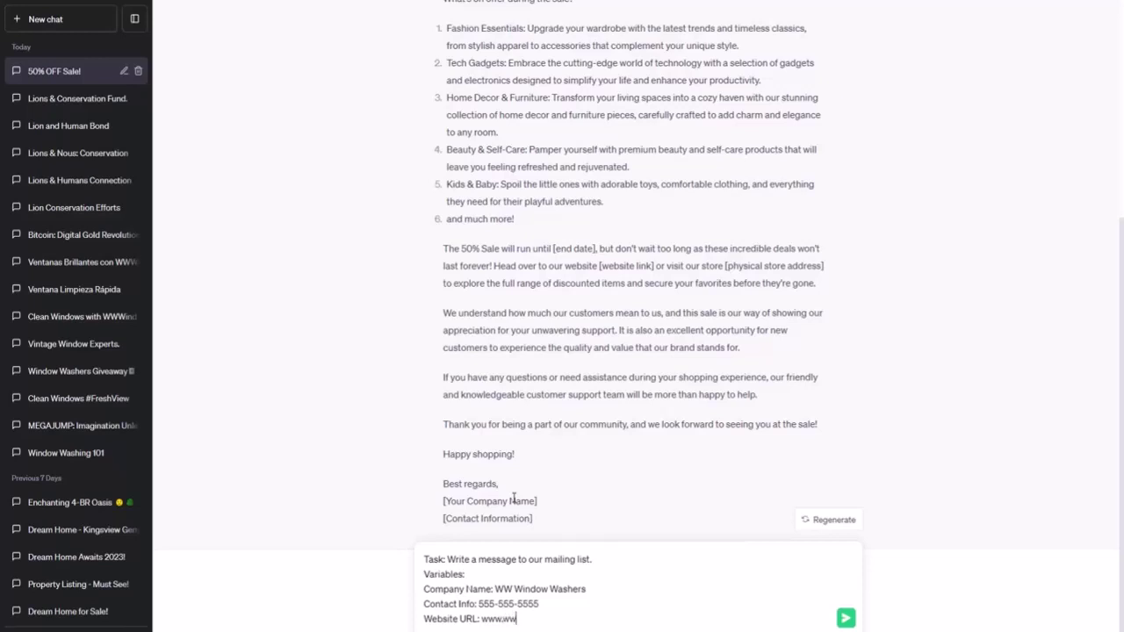
text(windowwasherprofessionals.)
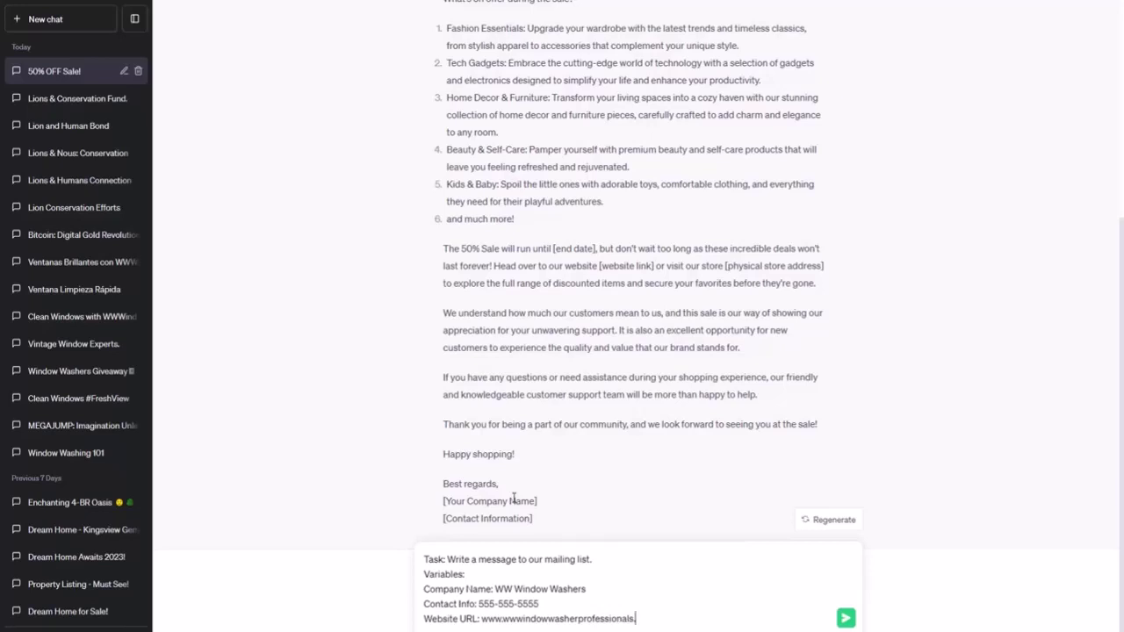
text(ca)
key(shift+Return)
text(S)
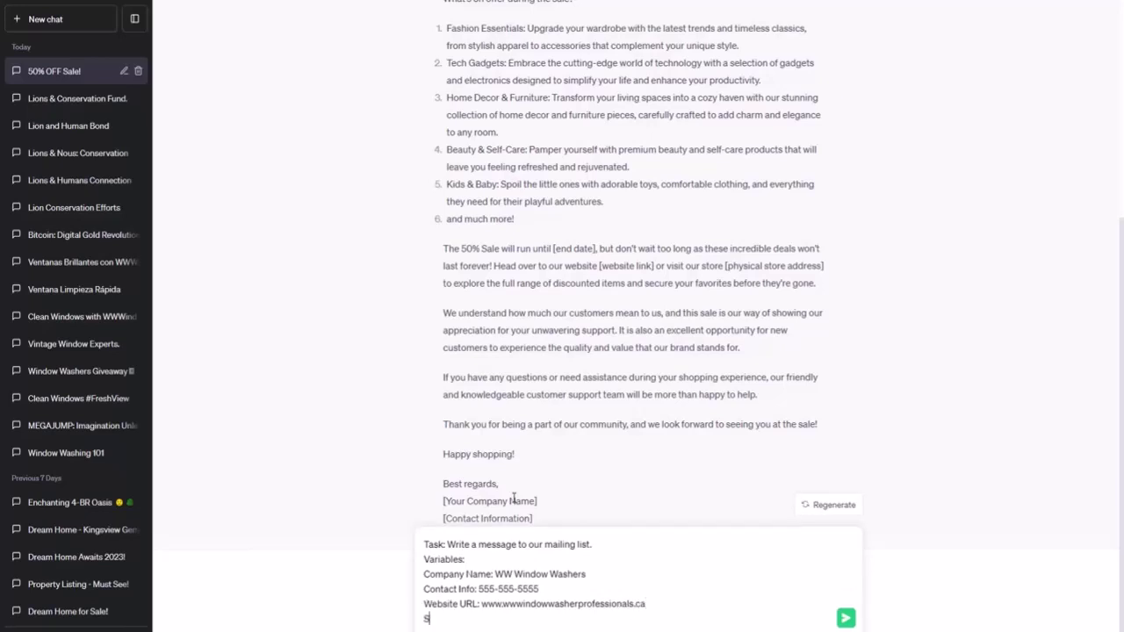
text(tore Address: 123 fFake Street)
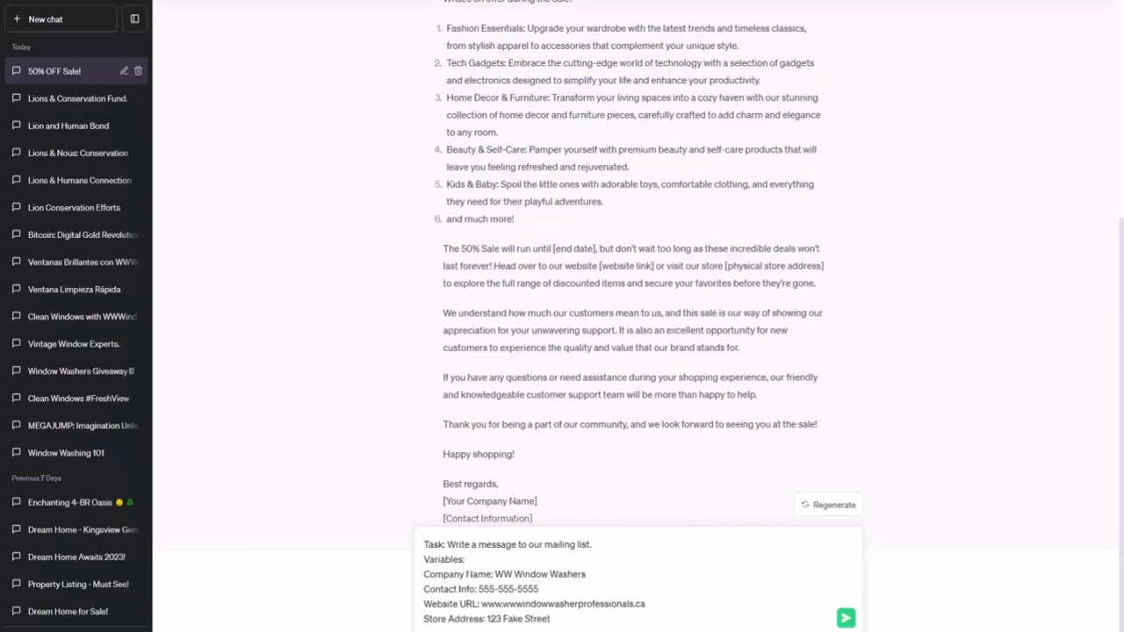
- Select the whole task-and-variables prompt and send it
key(Up)
key(Up)
key(ctrl+a)
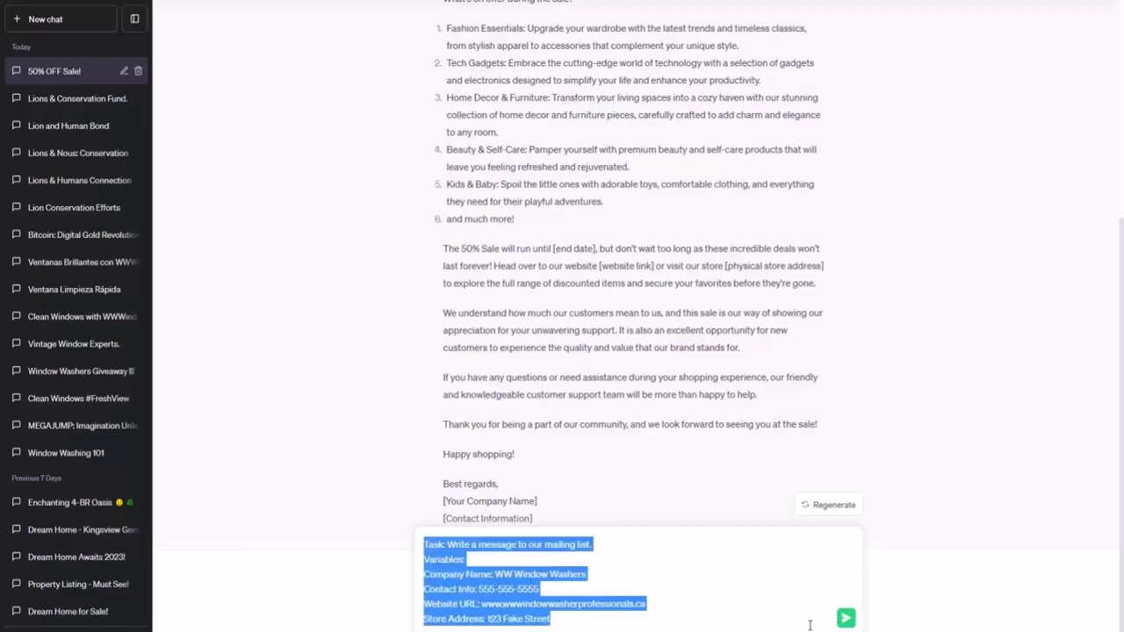
click(846, 619)
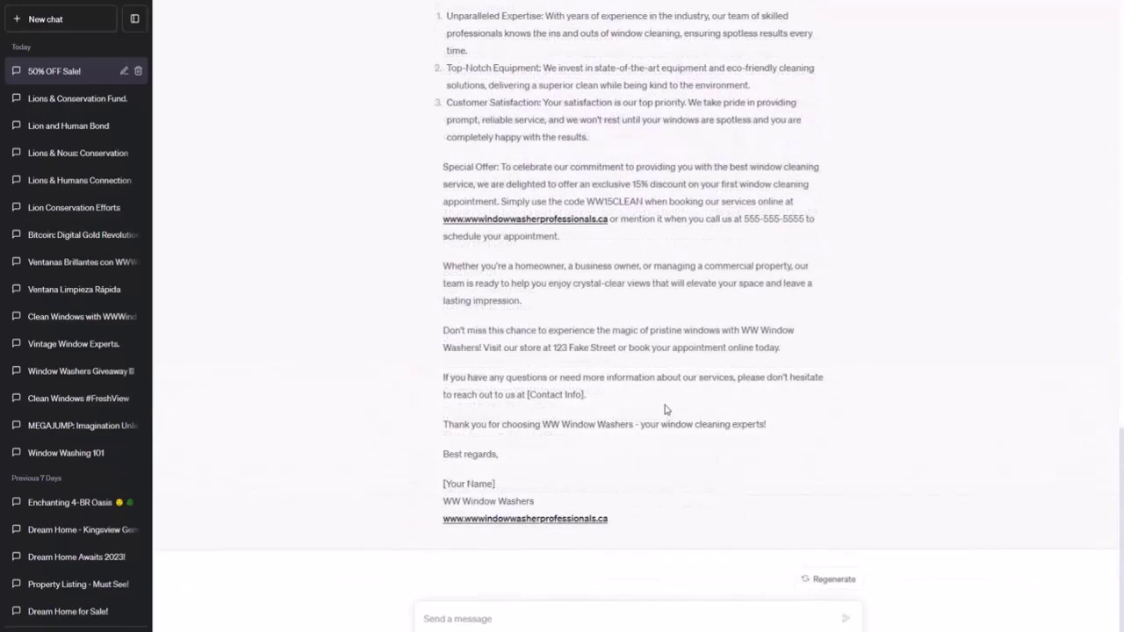
- Send a follow-up message with a Contact Info line giving the phone number and a My Name line giving the sender's name
scroll(665, 409, up, 2)
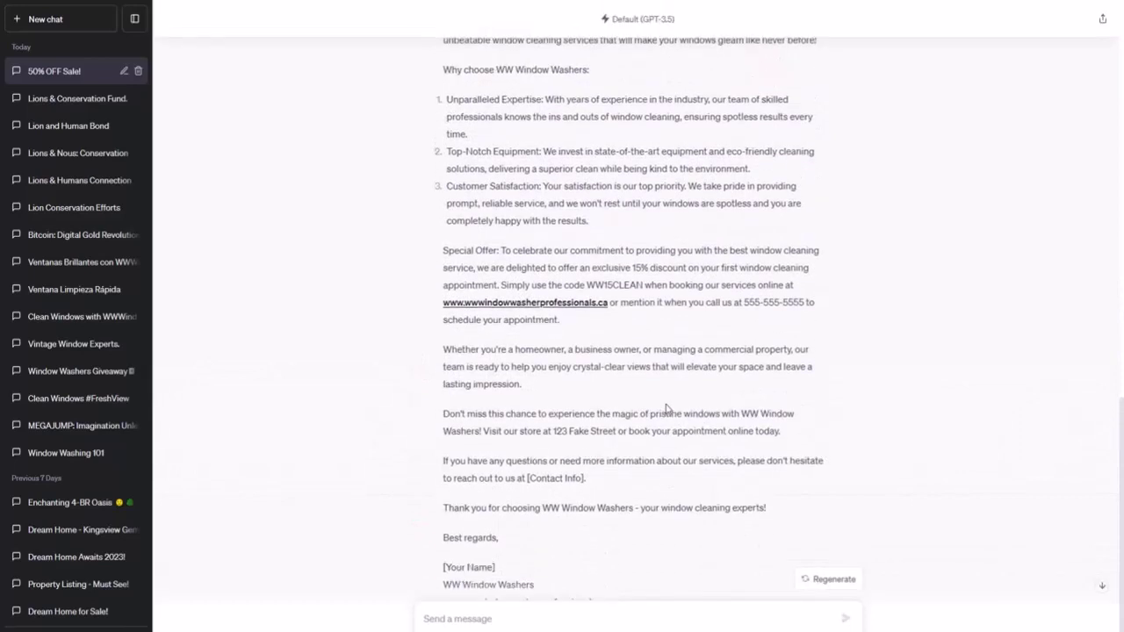
scroll(666, 409, up, 4)
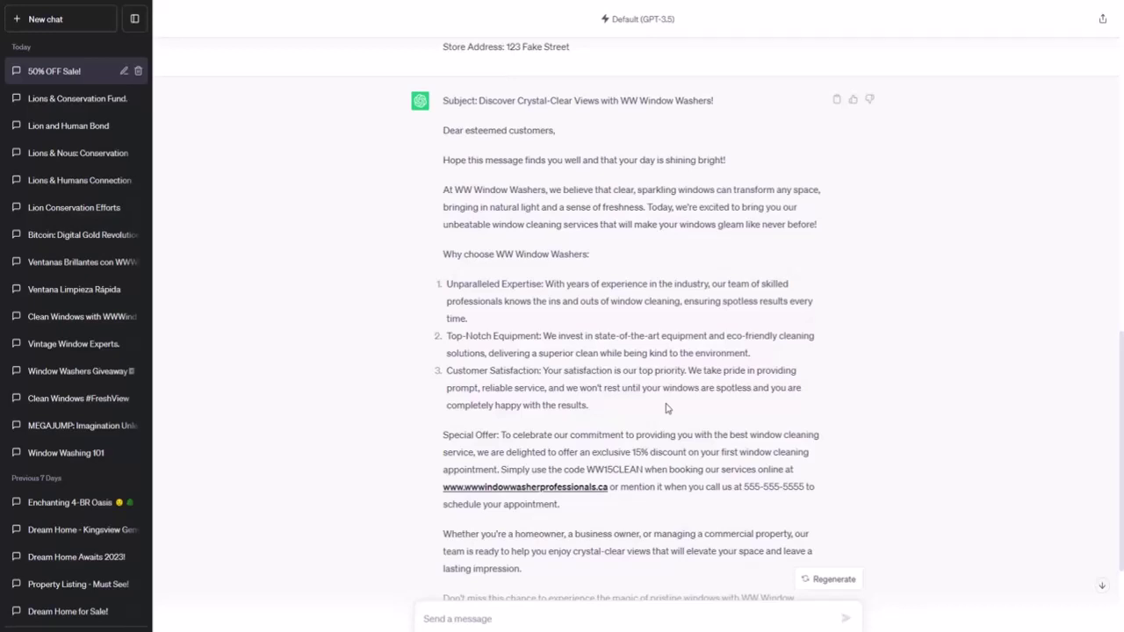
scroll(665, 407, down, 2)
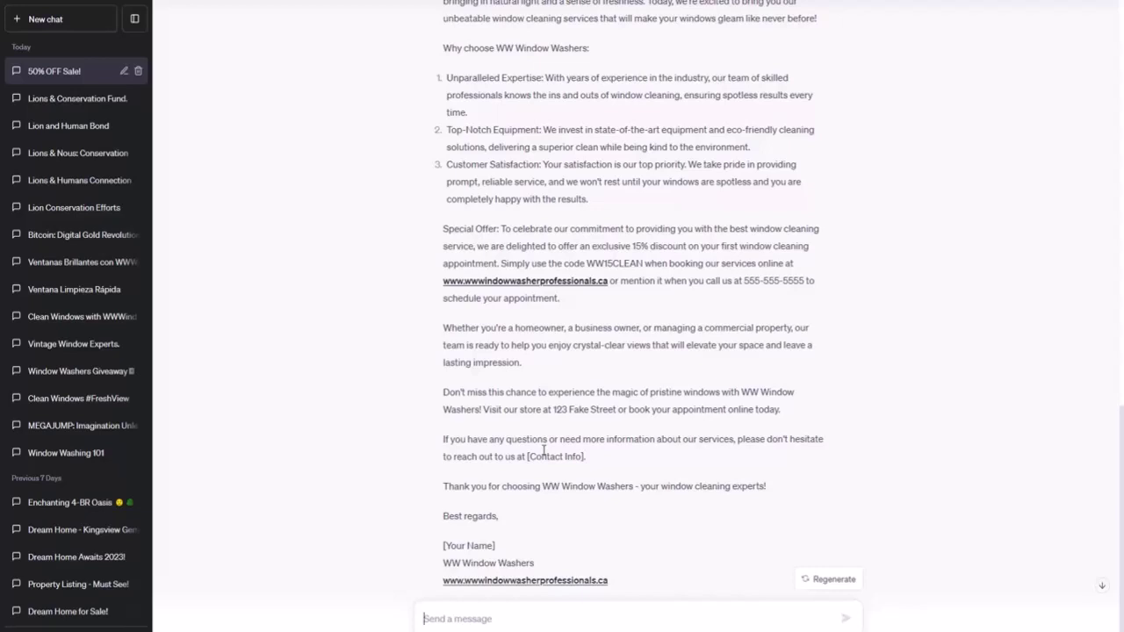
text(Contact Info)
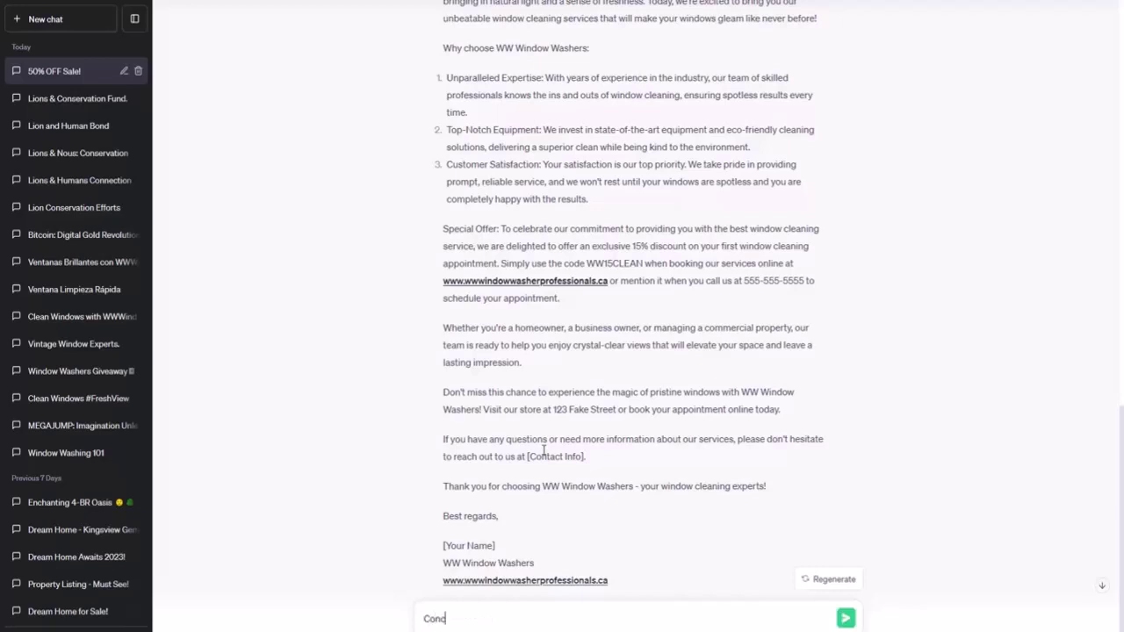
text(: 555-555-5555)
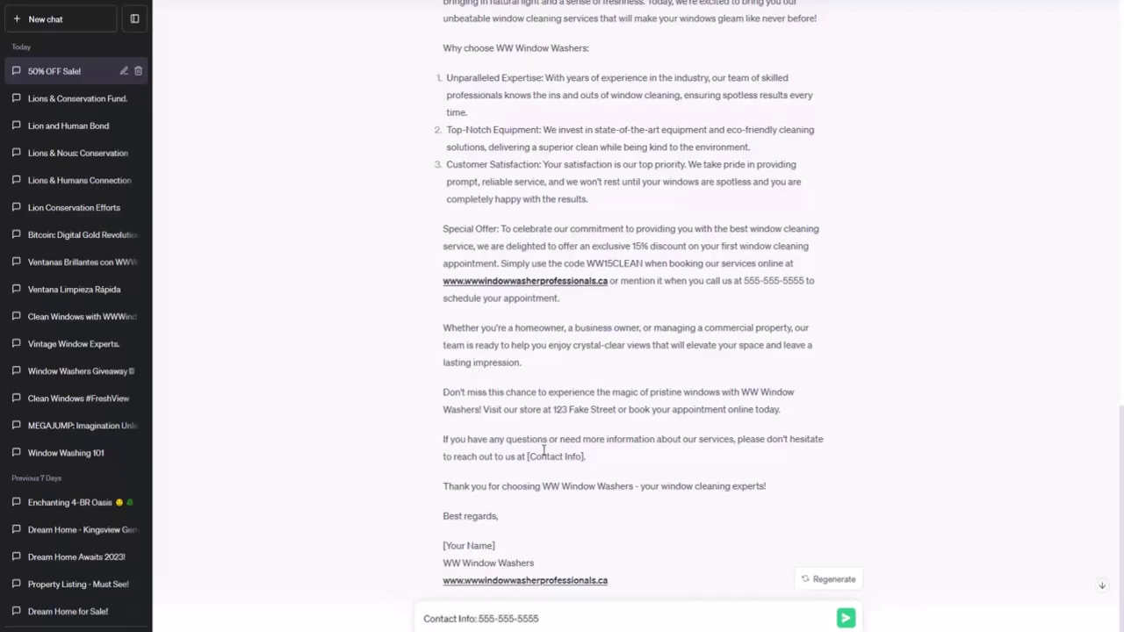
key(shift+Return)
text(My Name:)
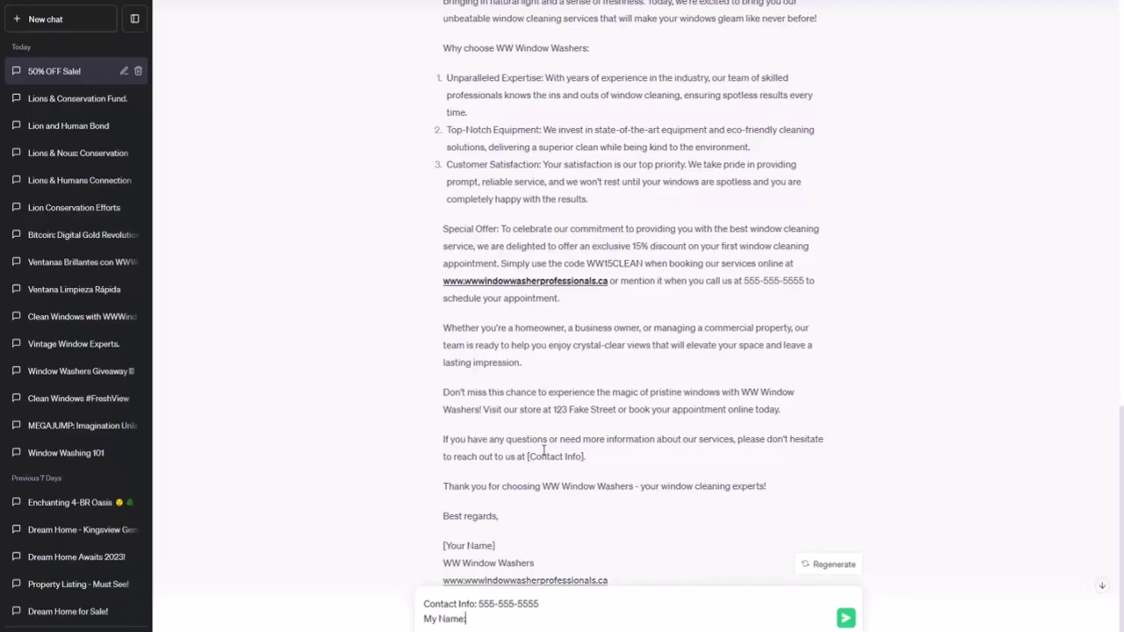
text( Obadiah Window)
scroll(544, 451, down, 2)
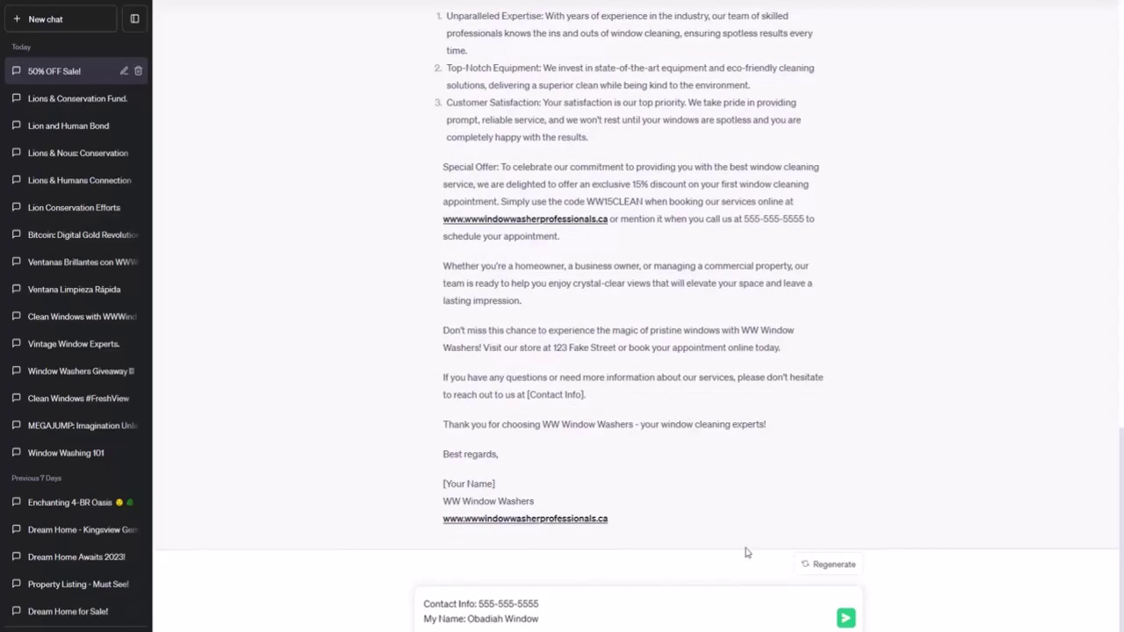
click(845, 619)
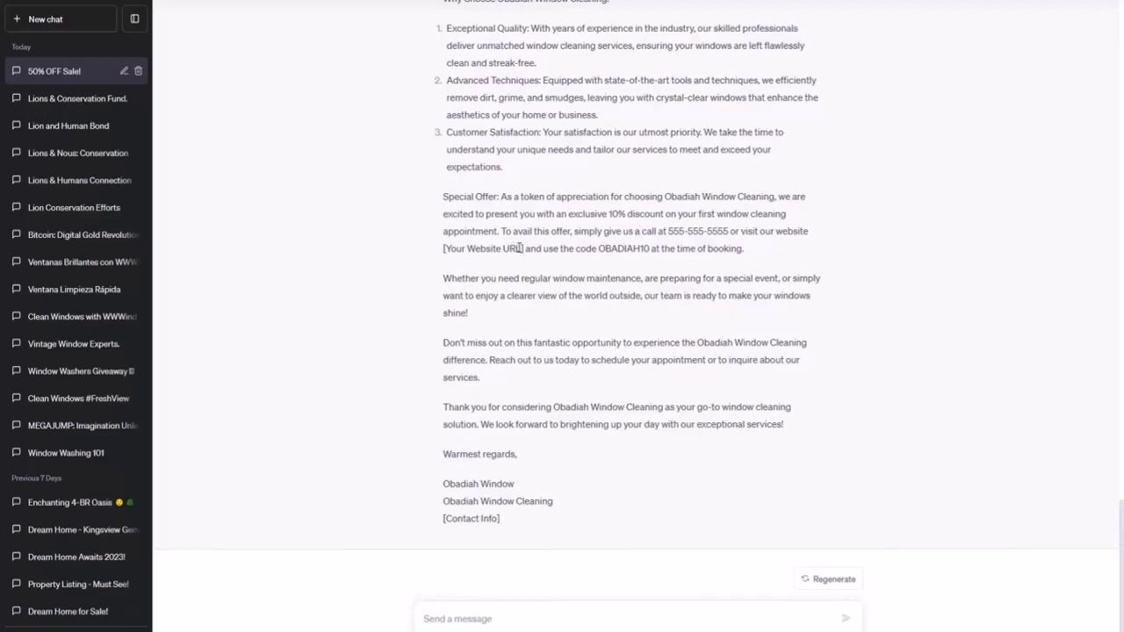
- Copy the earlier task-and-variables prompt from the conversation and paste it into a new message
scroll(523, 249, up, 9)
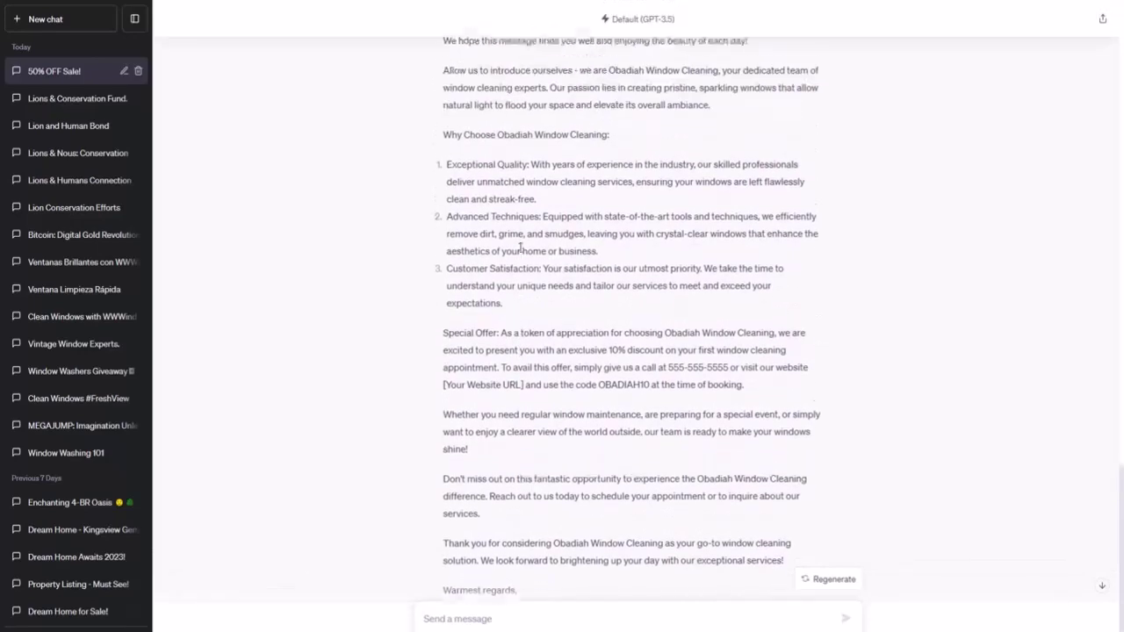
scroll(523, 250, up, 8)
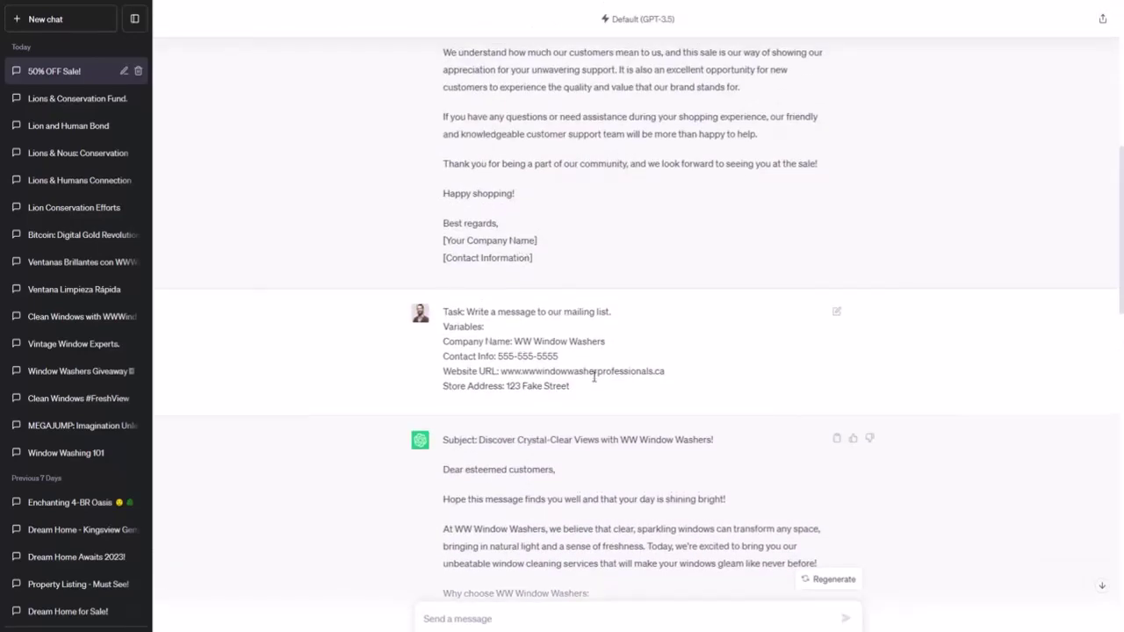
drag(570, 387, 443, 313)
key(ctrl+c)
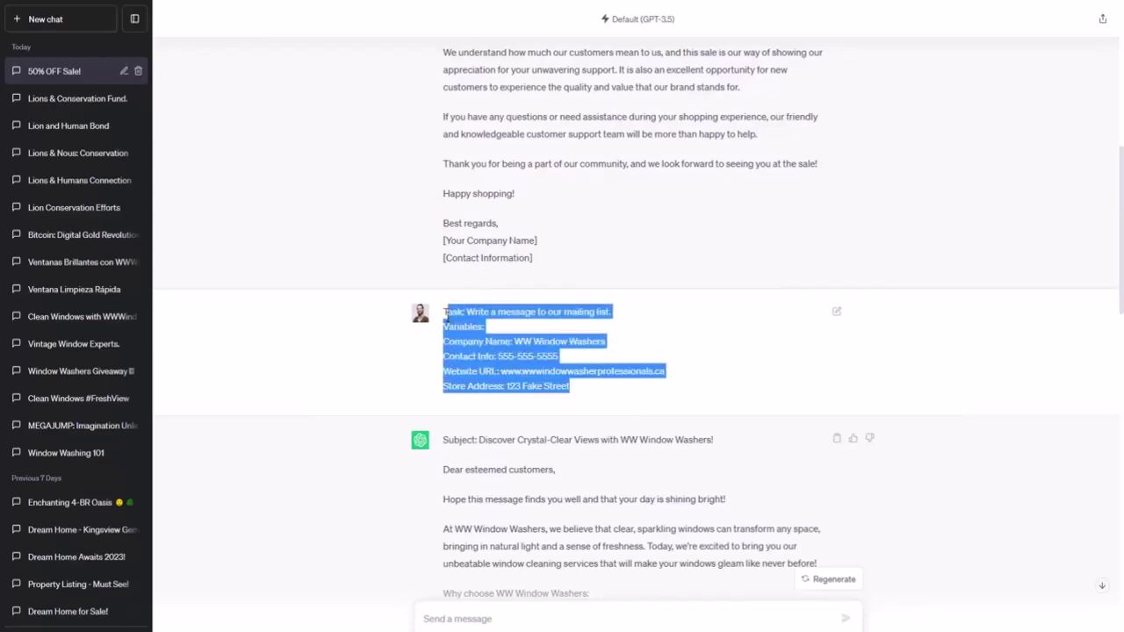
scroll(451, 334, down, 15)
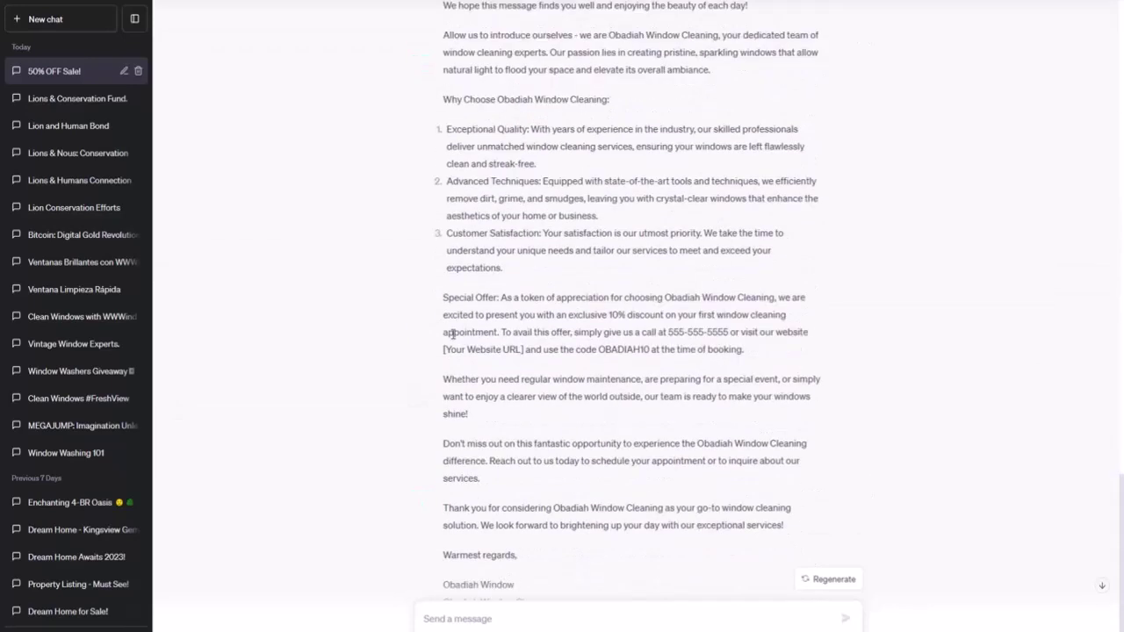
click(437, 613)
key(ctrl+v)
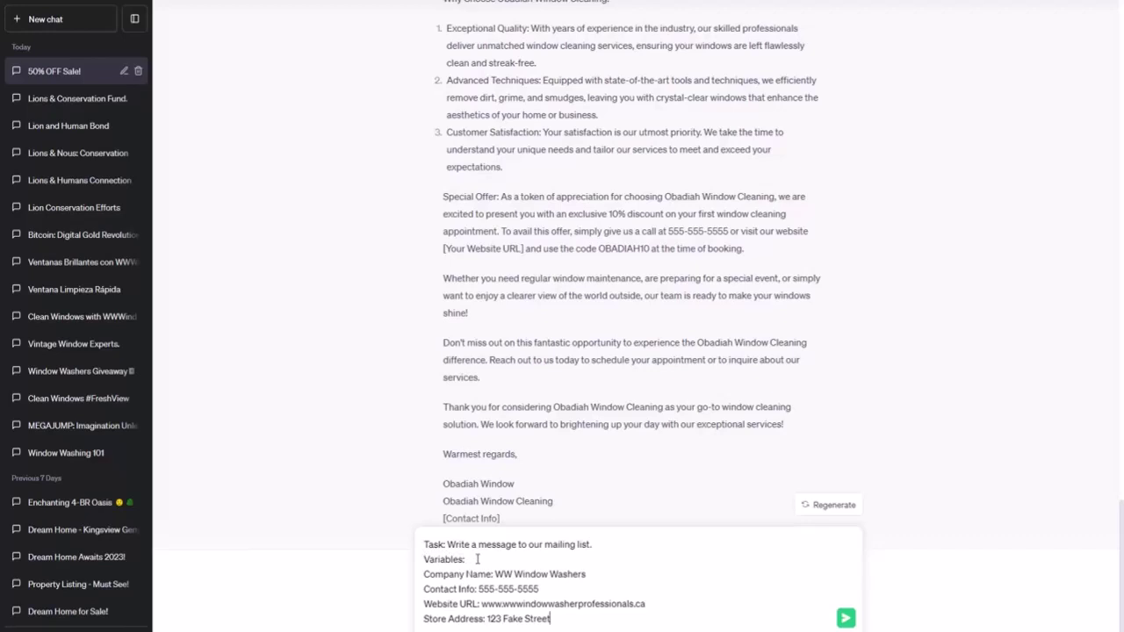
- Add a "My name" variable line with the sender's full name below the Store Address line
key(shift+Return)
scroll(544, 441, up, 5)
scroll(545, 441, down, 5)
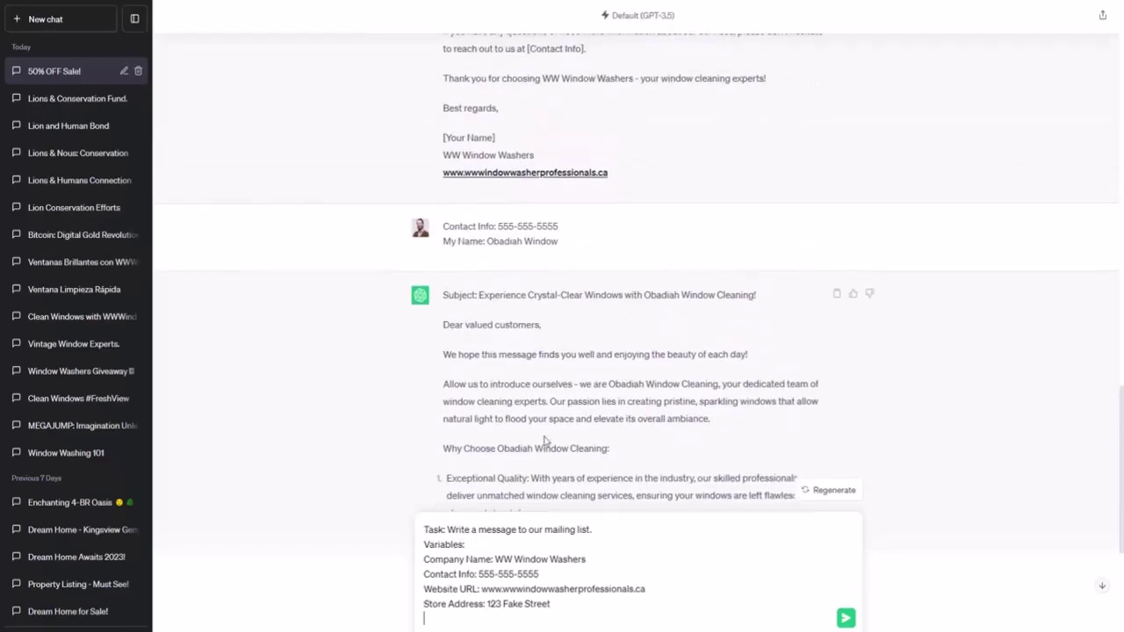
text(My name: Obad)
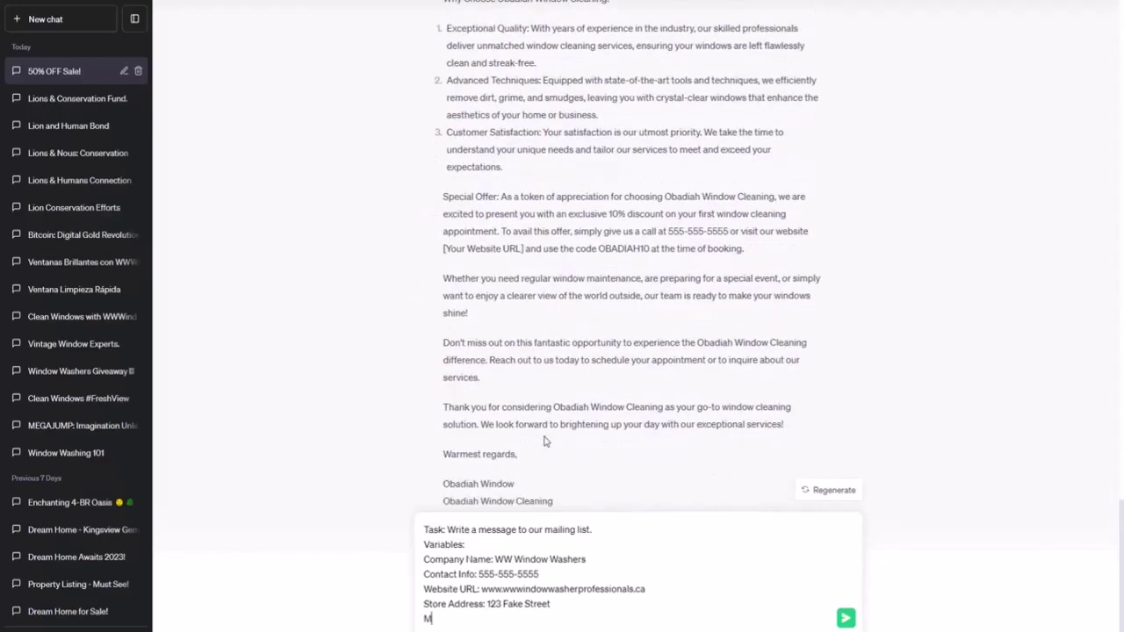
text(iah Window)
- Extend the Task line with "The topic is on a 50% discount for window washing this week."
key(Up)
key(Up)
key(Up)
key(Up)
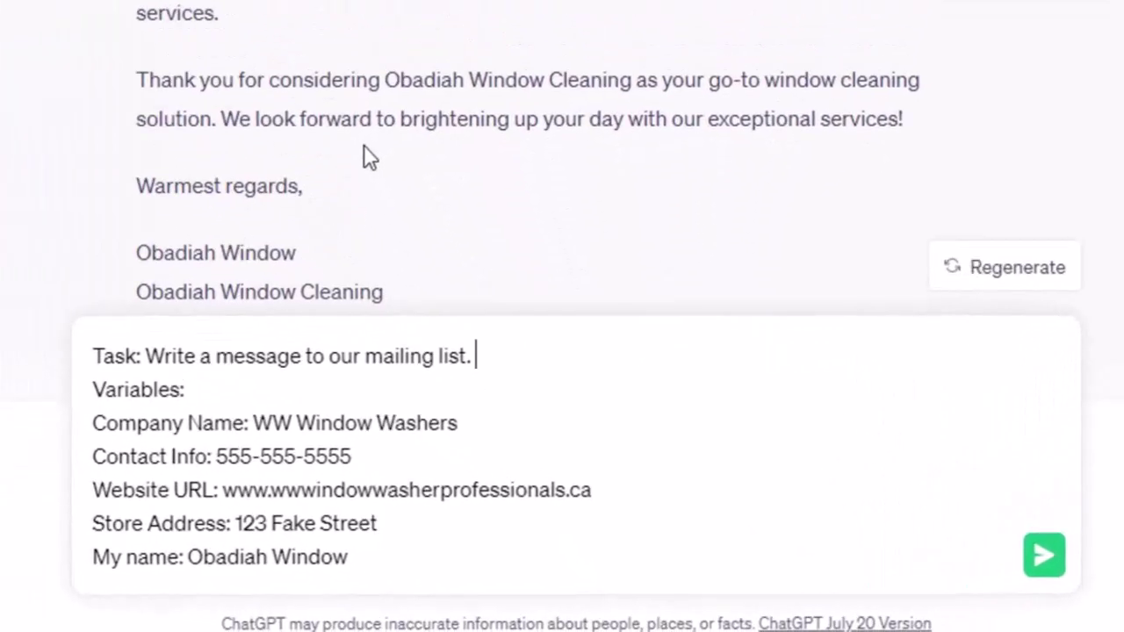
text(The topic is on a 5)
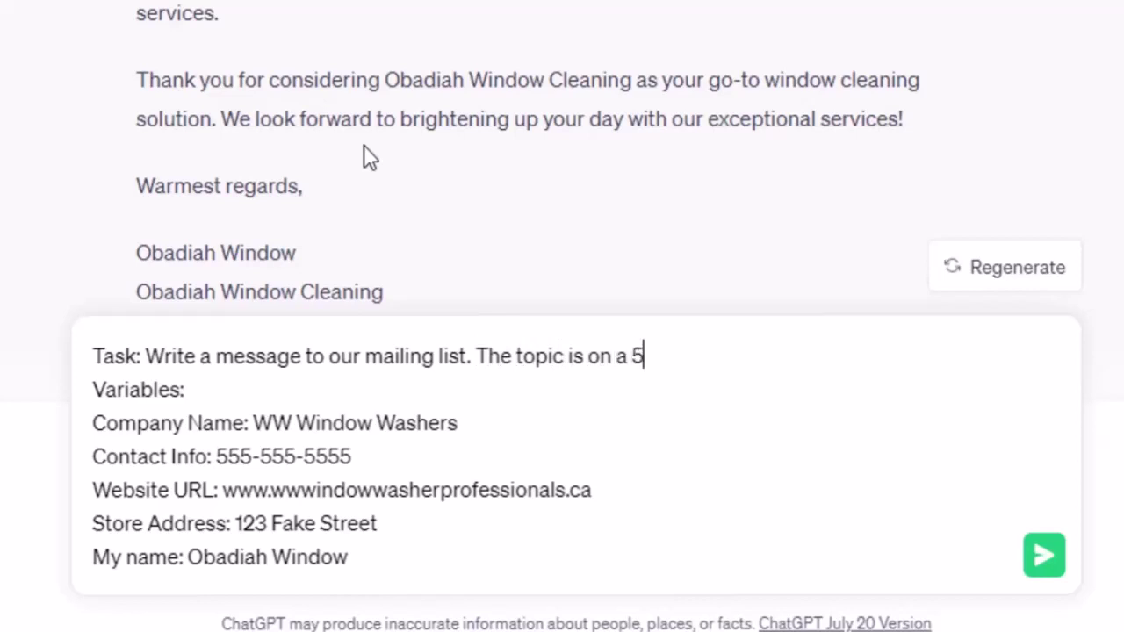
text(0% discoun)
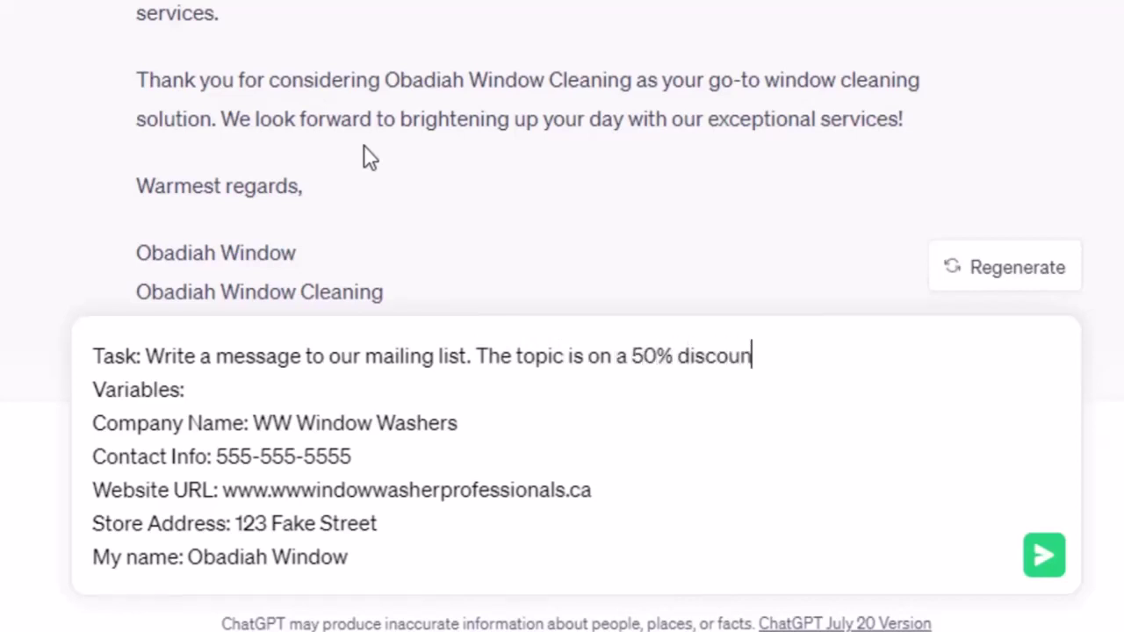
text(t for window washing this)
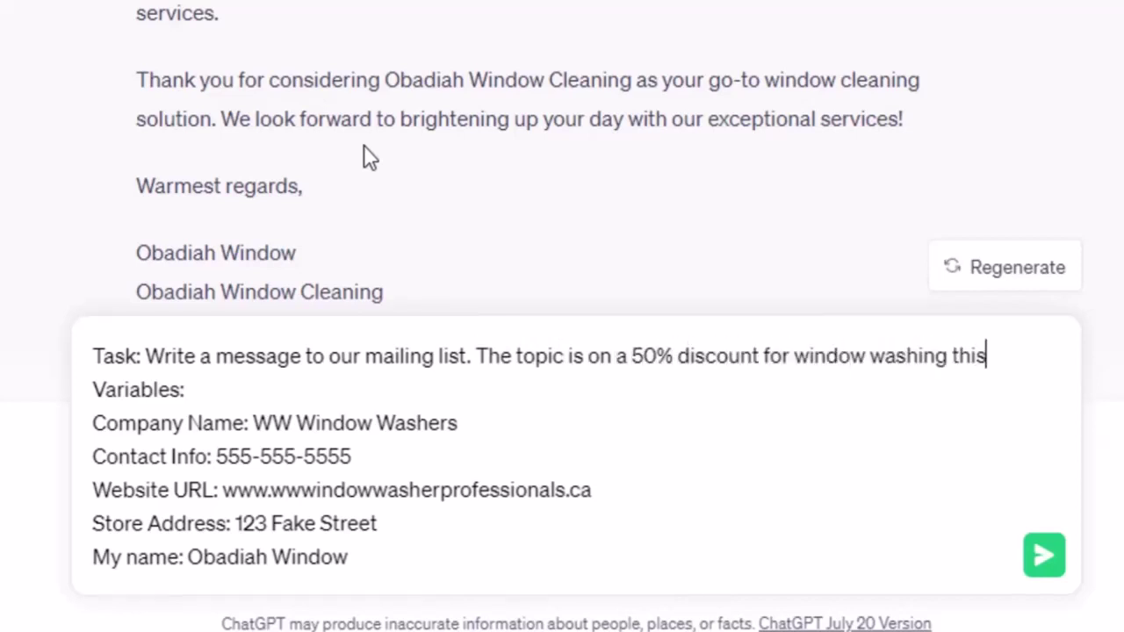
text( weej)
key(BackSpace)
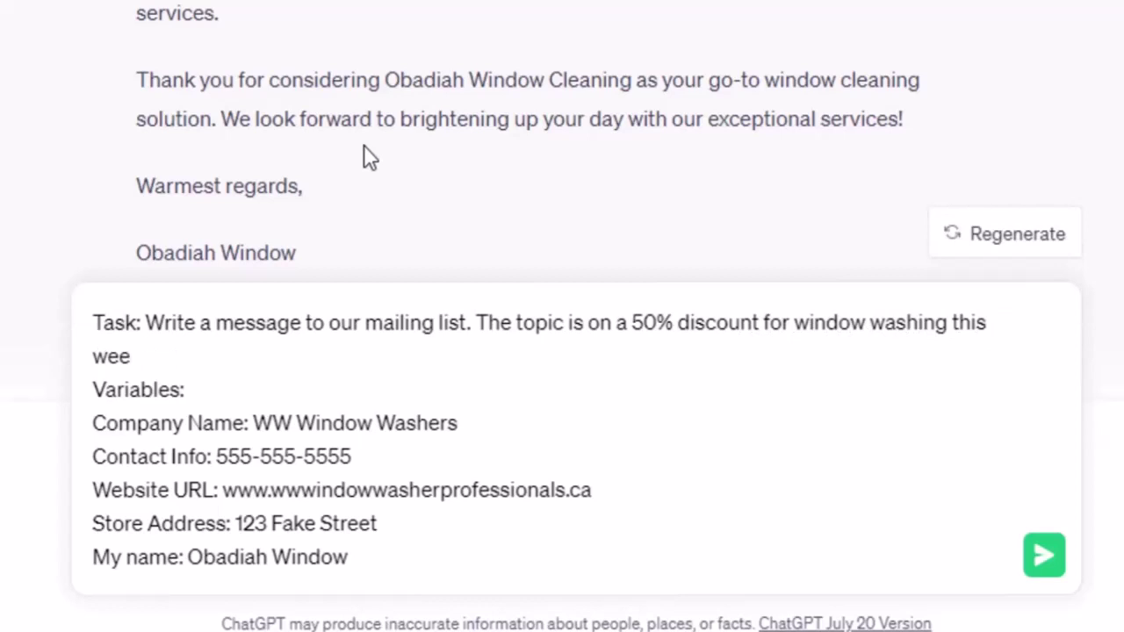
text(k.)
- Add the instruction "Do not make up any additional promotions or offers." to the end of the task
text(Do not ma)
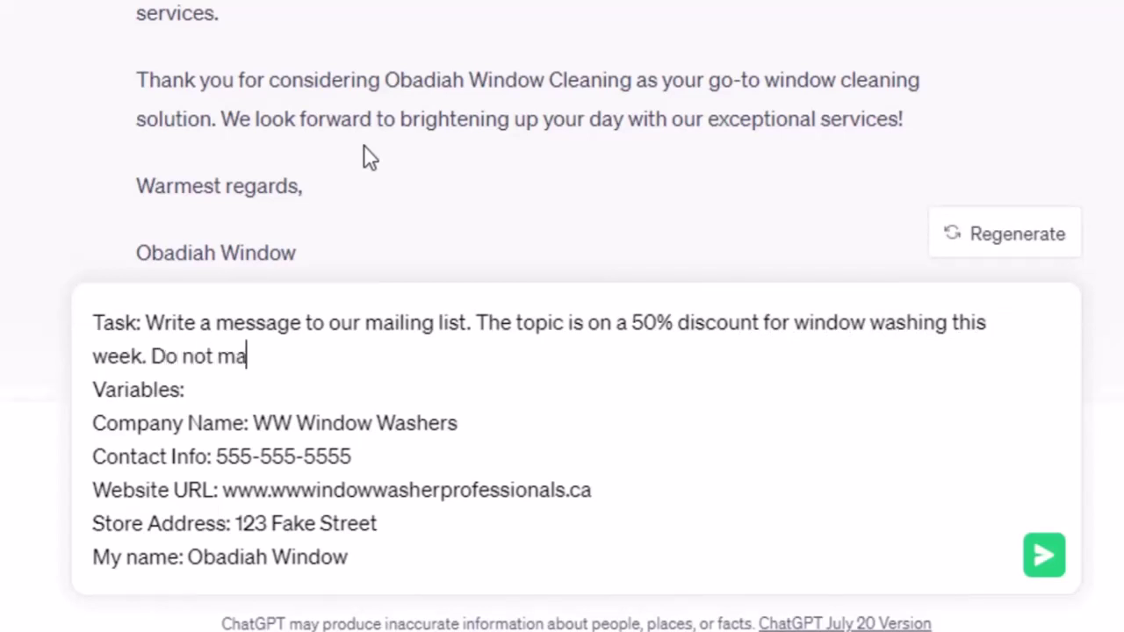
text(ke up any additional pro)
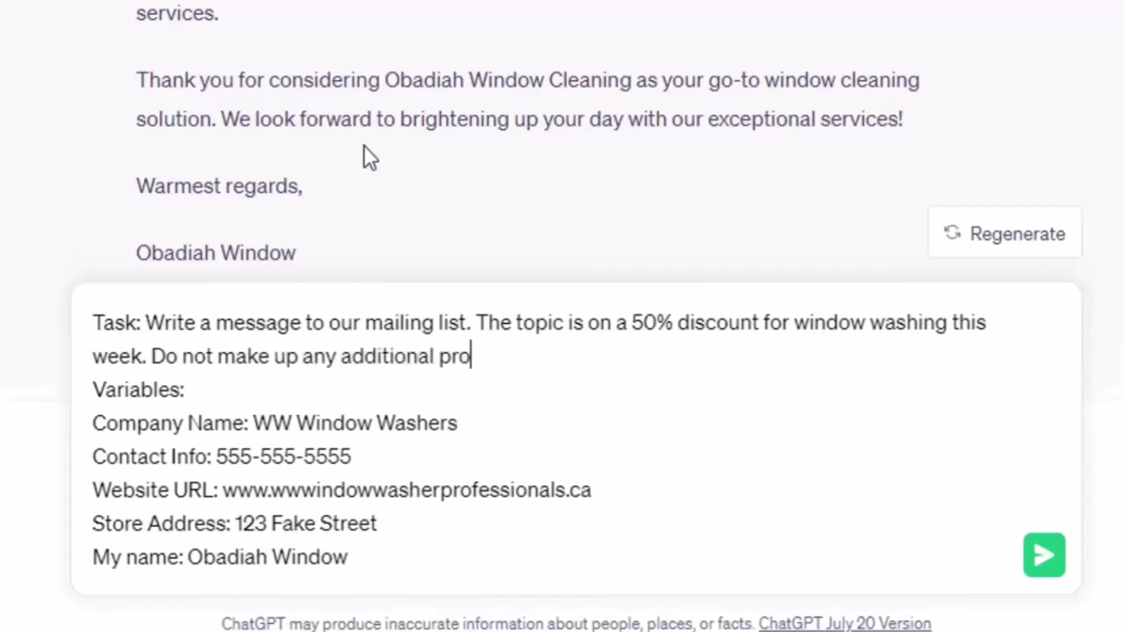
text(motions or offers.)
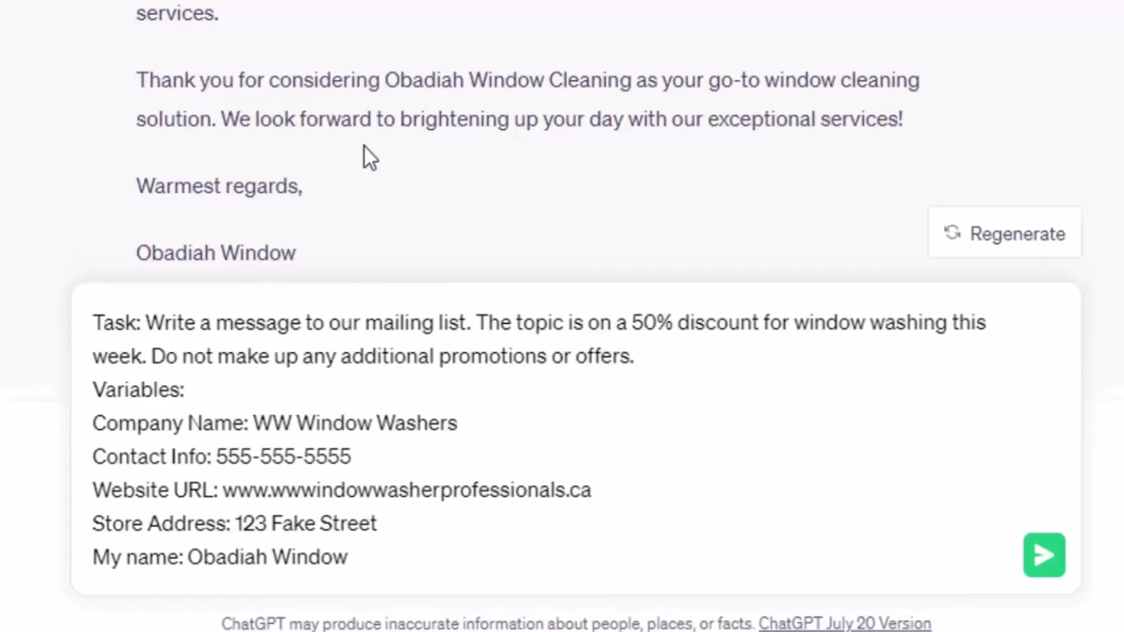
- Insert a line reading "Tone: Professional and friendly." between the task and the variables
key(shift+Return)
text(To)
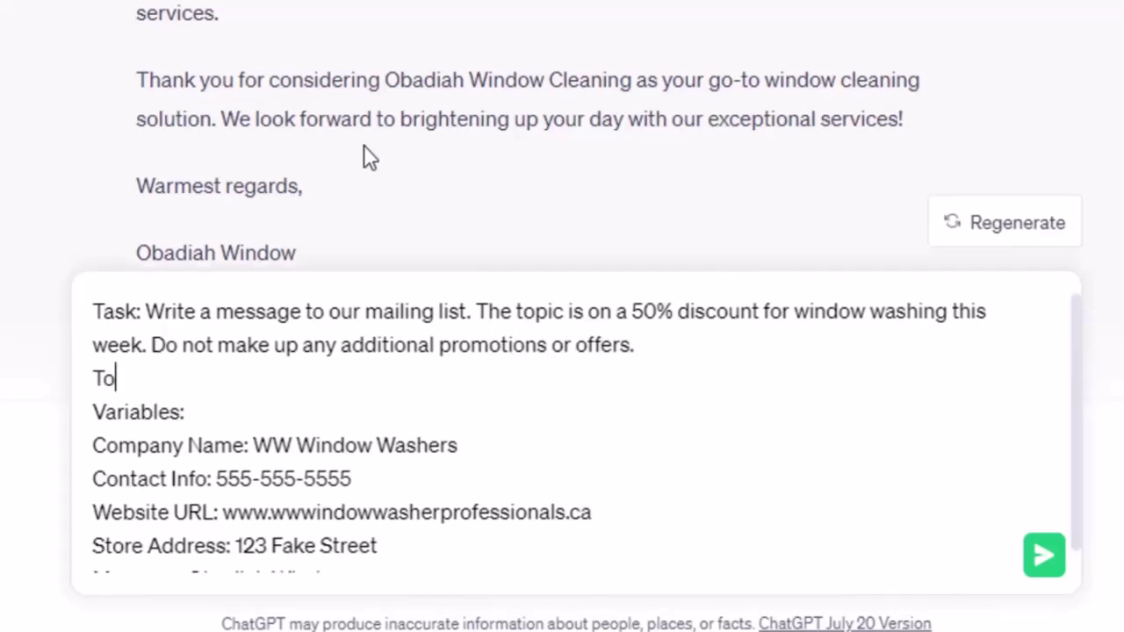
text(ne: Professional)
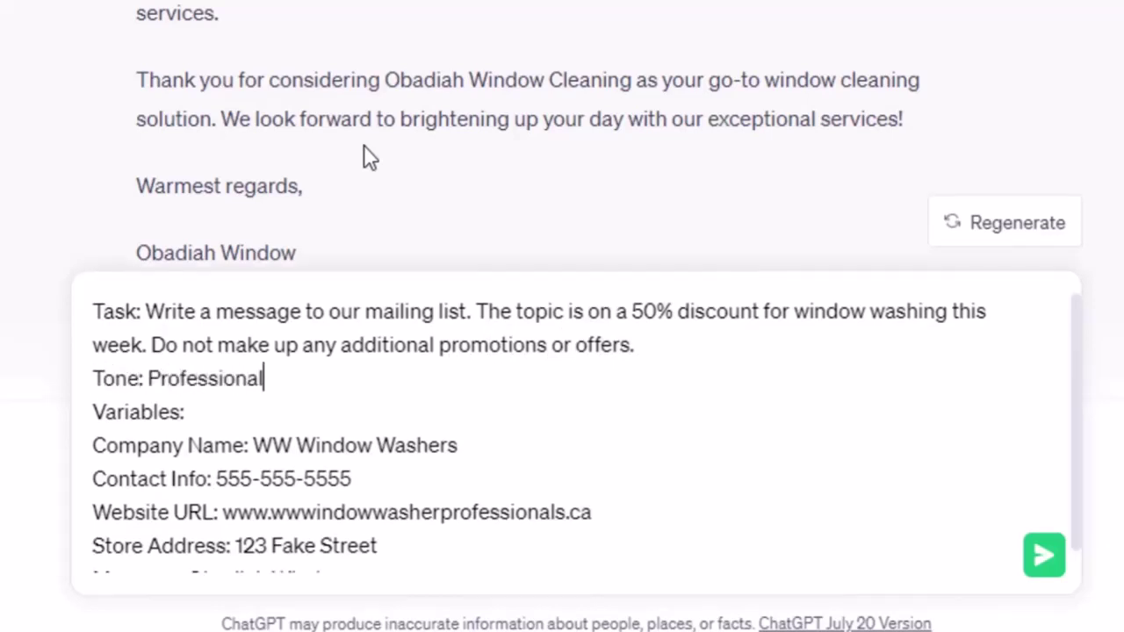
text( and friendly.)
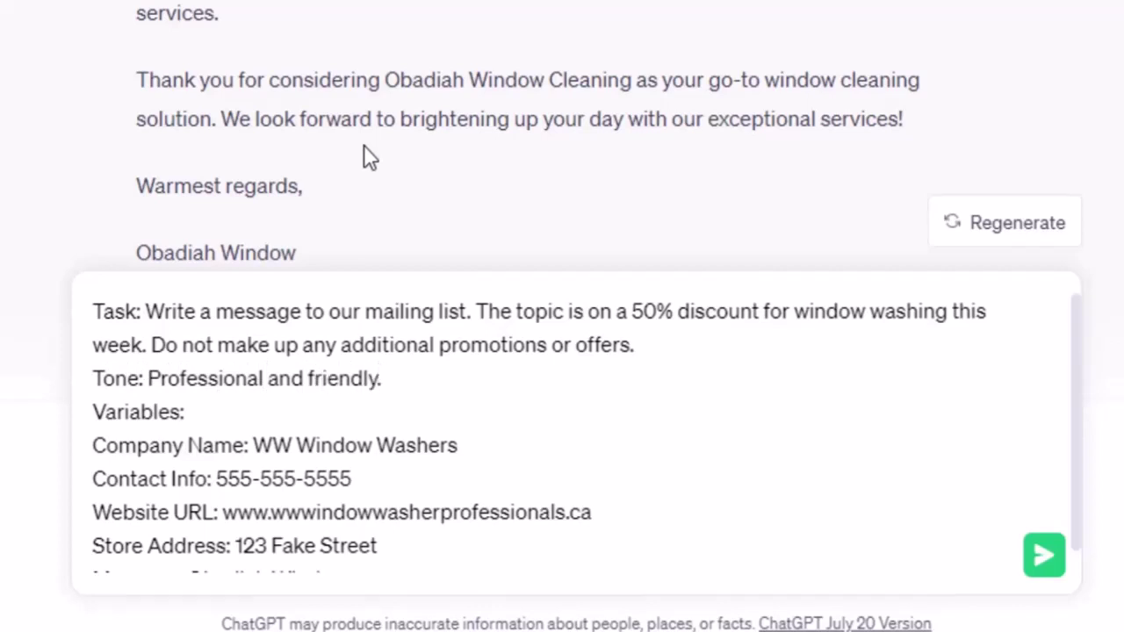
- Insert a line reading "Length: About 400 words." below the Tone line
key(Return)
text(Length: Ab)
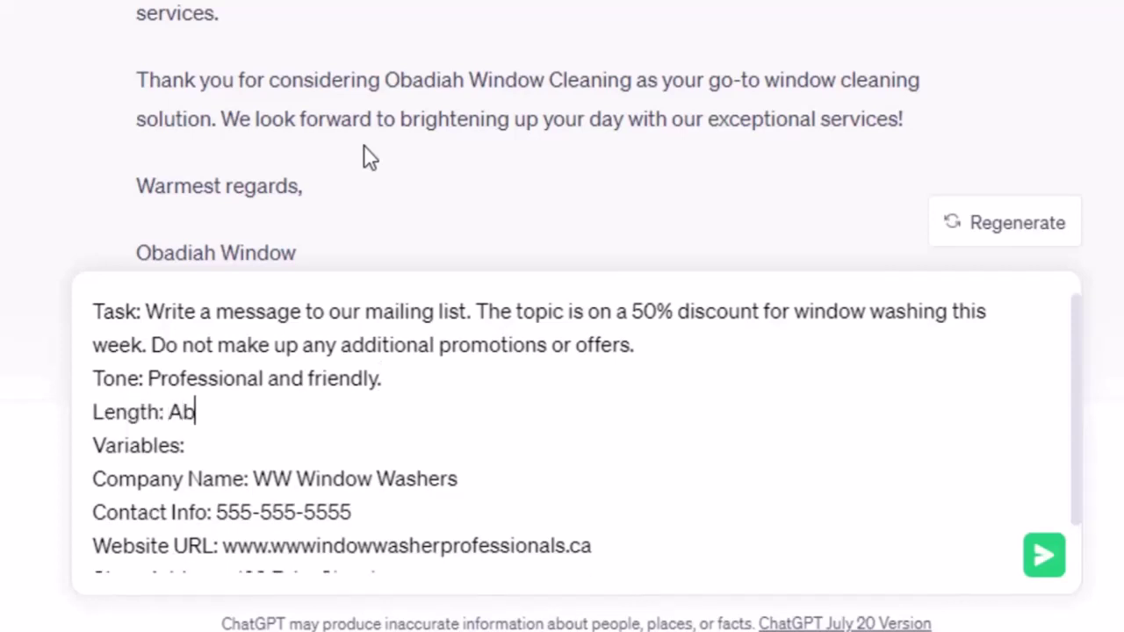
text(out 400 words.)
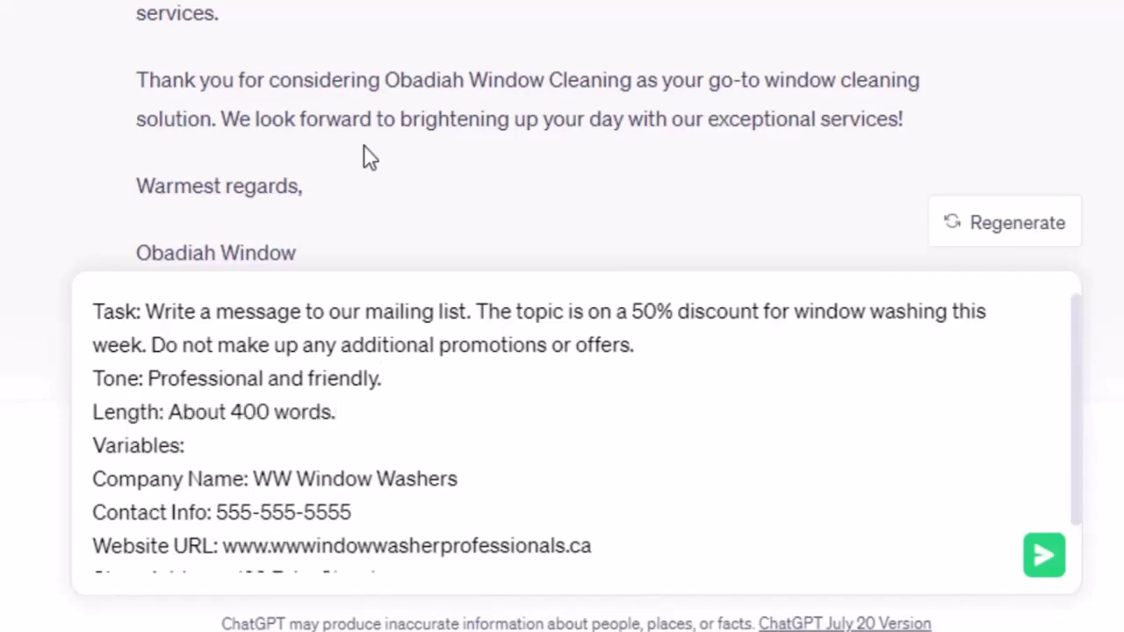
- Set the requested length to about 250 words and leave a blank line before the variables
key(Left)
key(Left)
key(Left)
key(Left)
key(Left)
key(Left)
key(Left)
key(BackSpace)
key(BackSpace)
key(BackSpace)
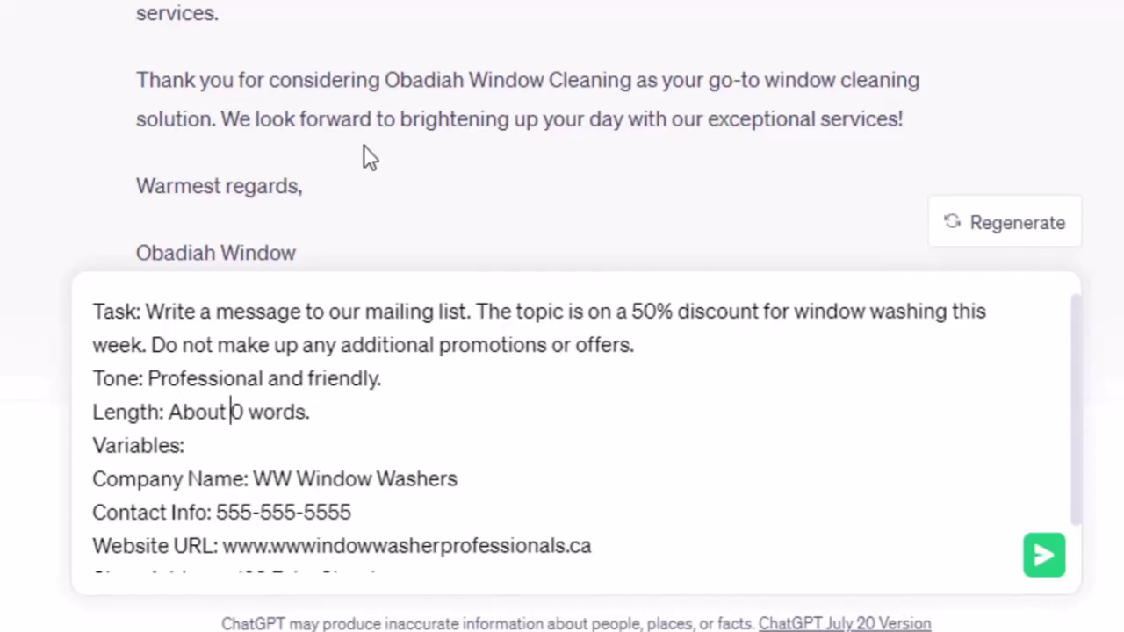
text(250)
key(End)
key(shift+Return)
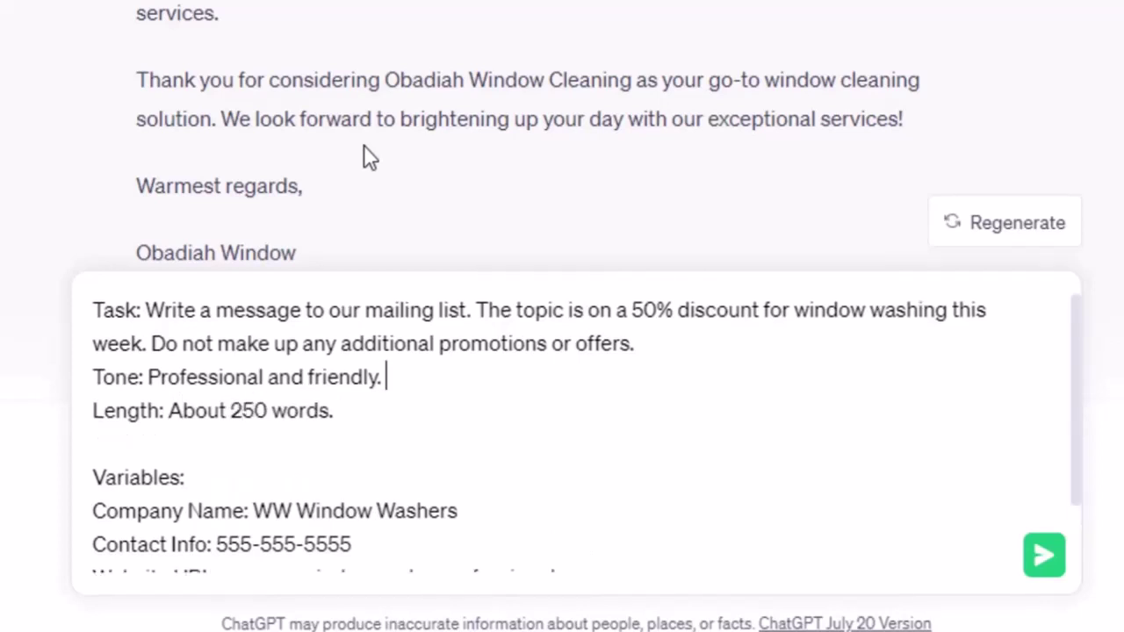
- Add "Use as many as 1 emoji per paragraph." to the Tone line and send the prompt
text(Use as many as)
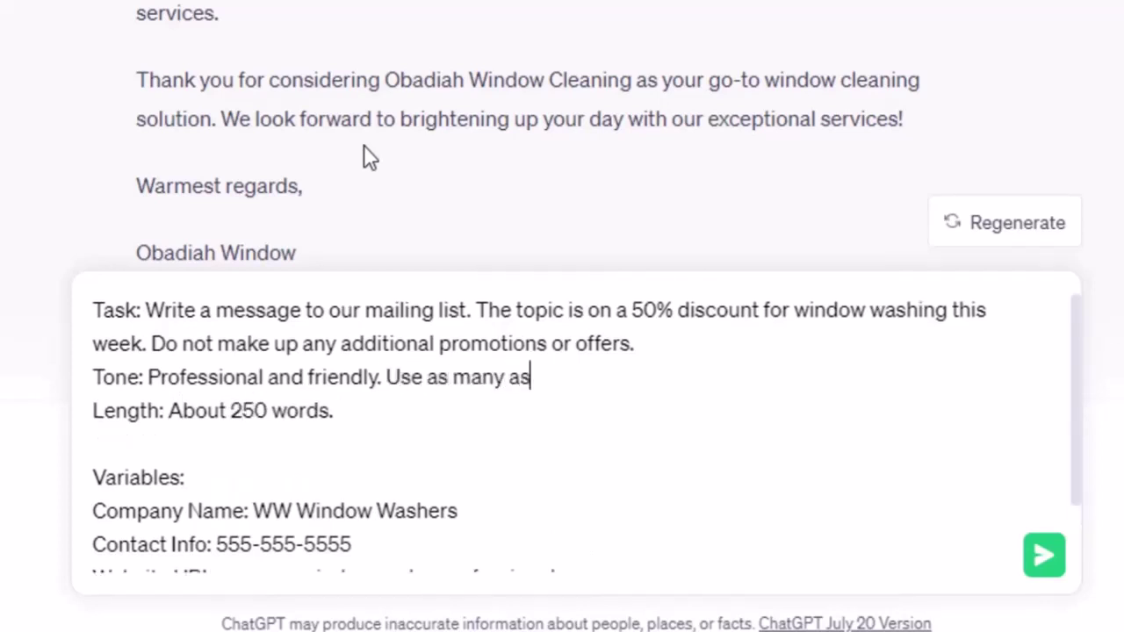
text( 1 emoji per )
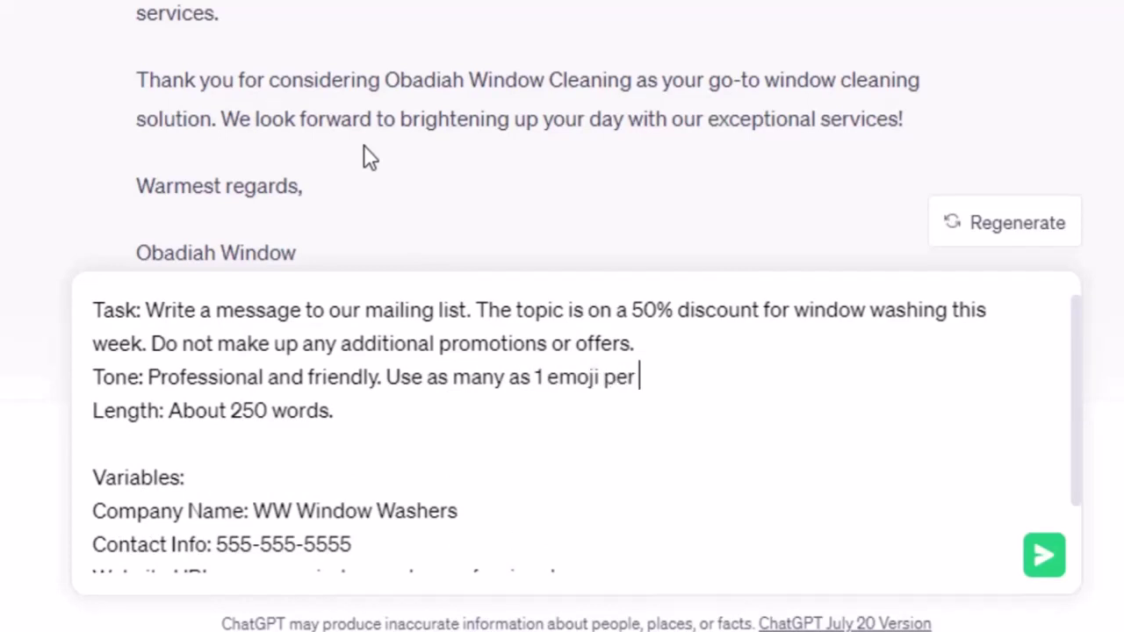
text(paragraph.)
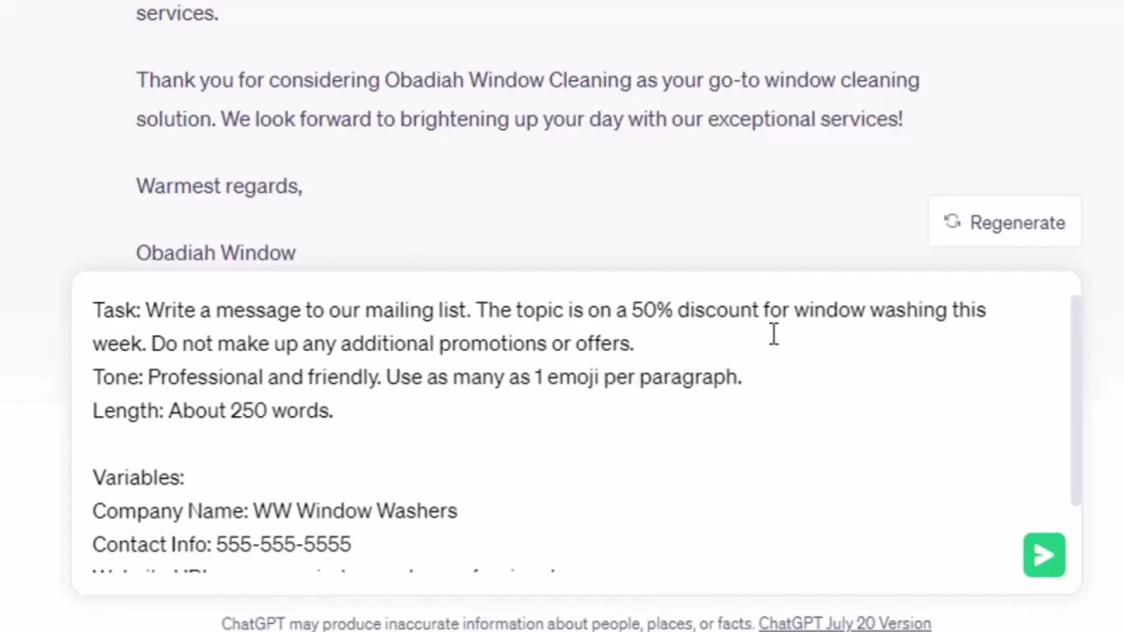
click(1043, 556)
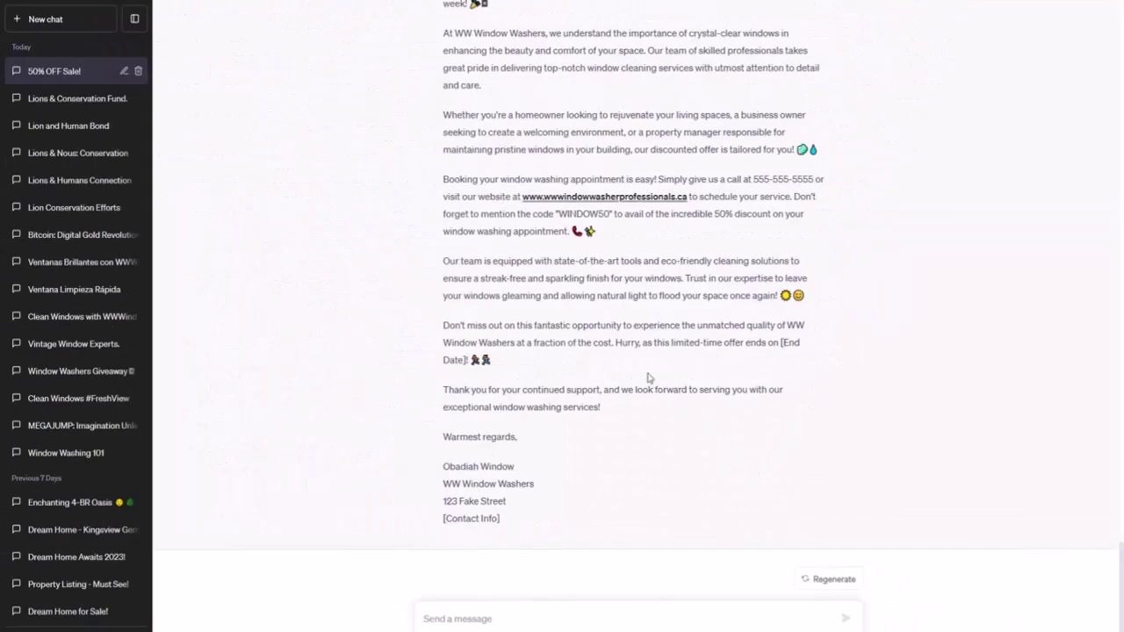
- Copy the last sent prompt with its task, tone, length and variables, and paste it into a new message
scroll(551, 455, up, 2)
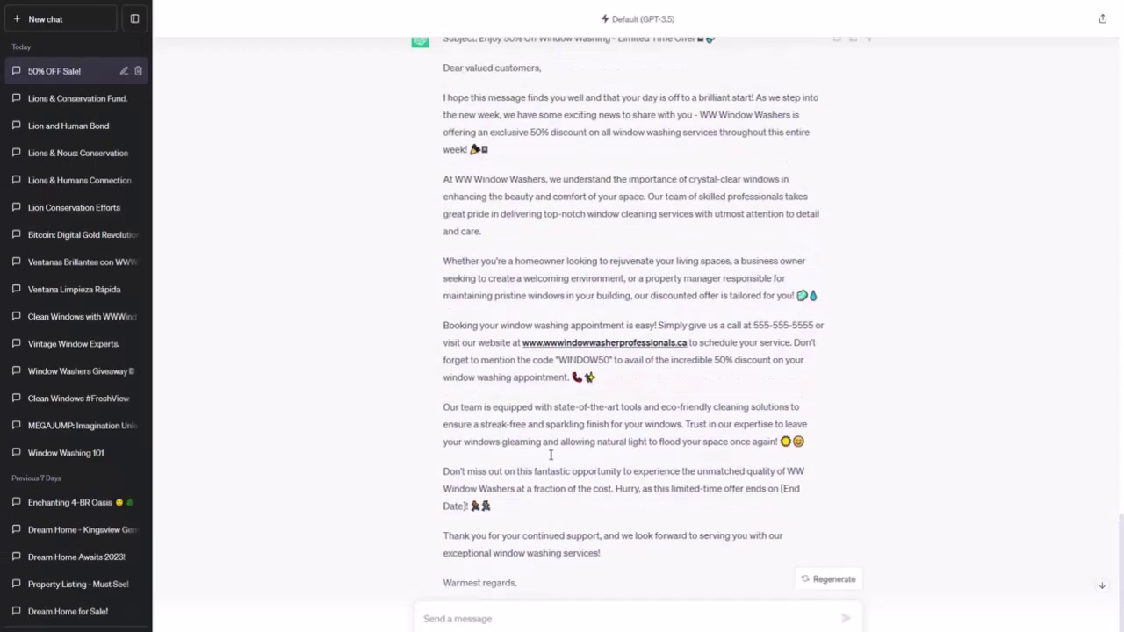
scroll(550, 455, up, 4)
drag(569, 276, 443, 130)
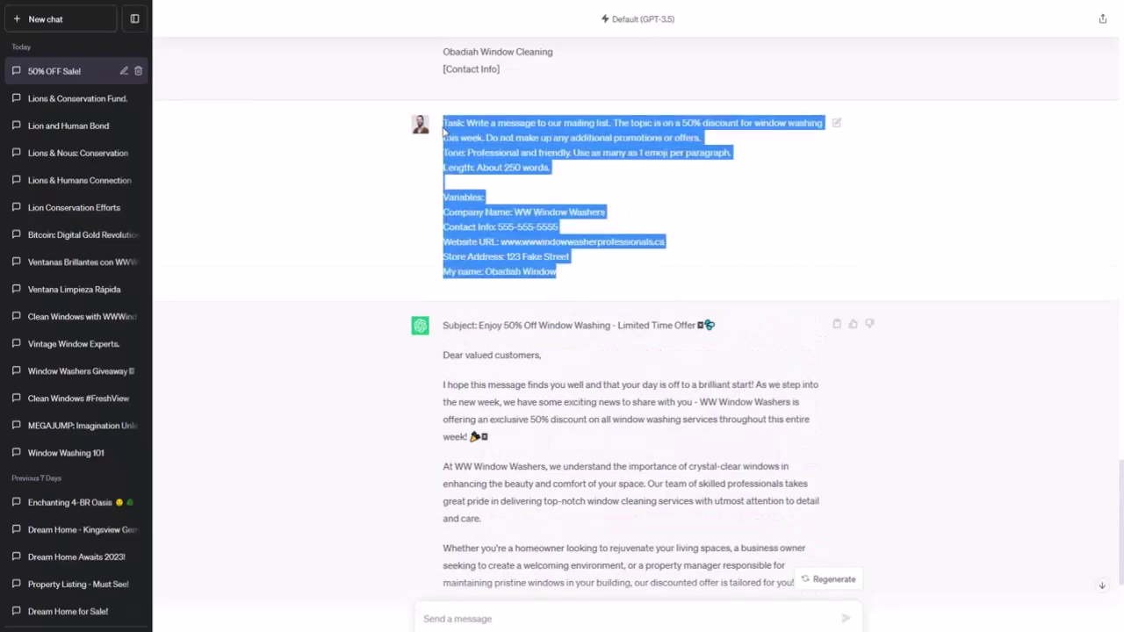
scroll(551, 329, down, 5)
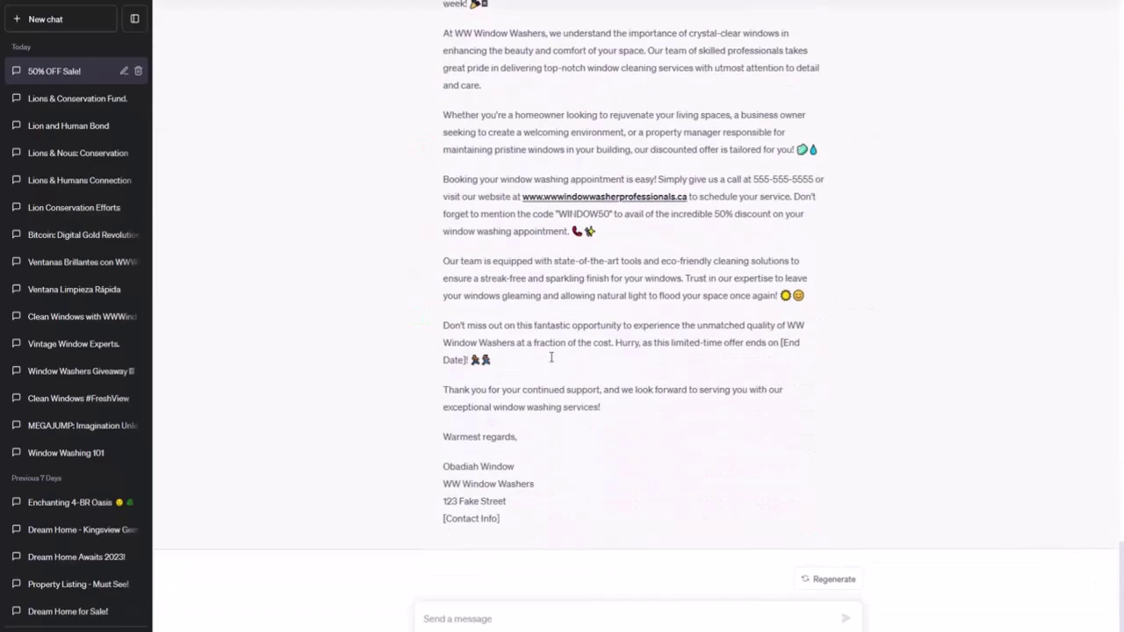
click(464, 610)
key(ctrl+v)
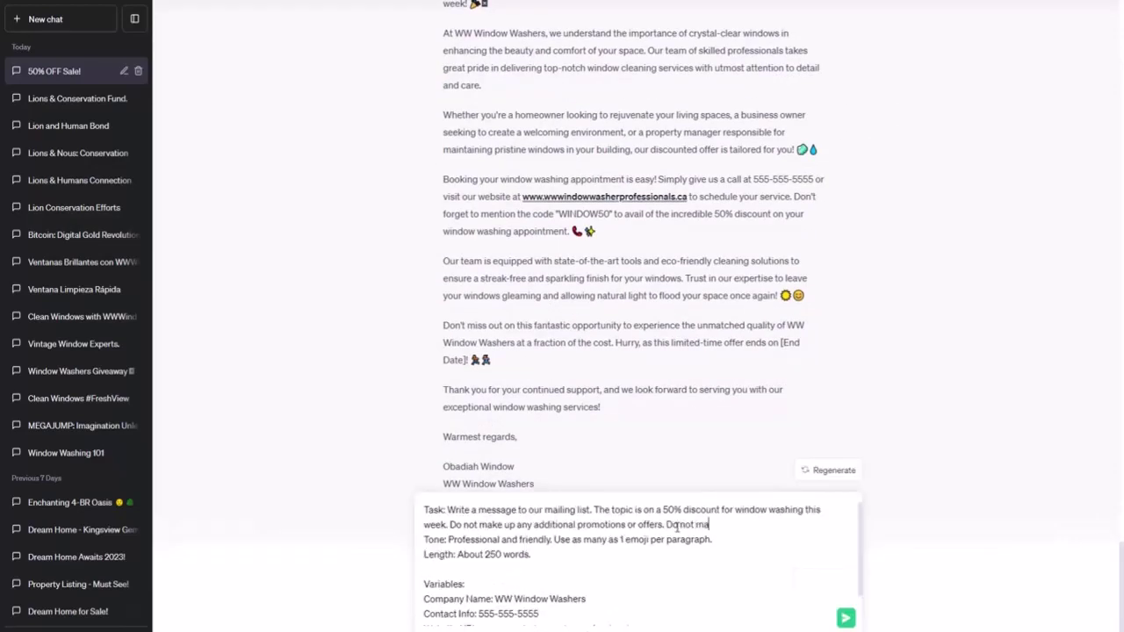
- Add "Do not make up any discount codes." to the task and end the prompt with "Remember, don't make anything up"
text(ke up any information.)
key(Down)
key(Down)
key(Down)
key(Down)
key(Down)
key(Down)
key(Down)
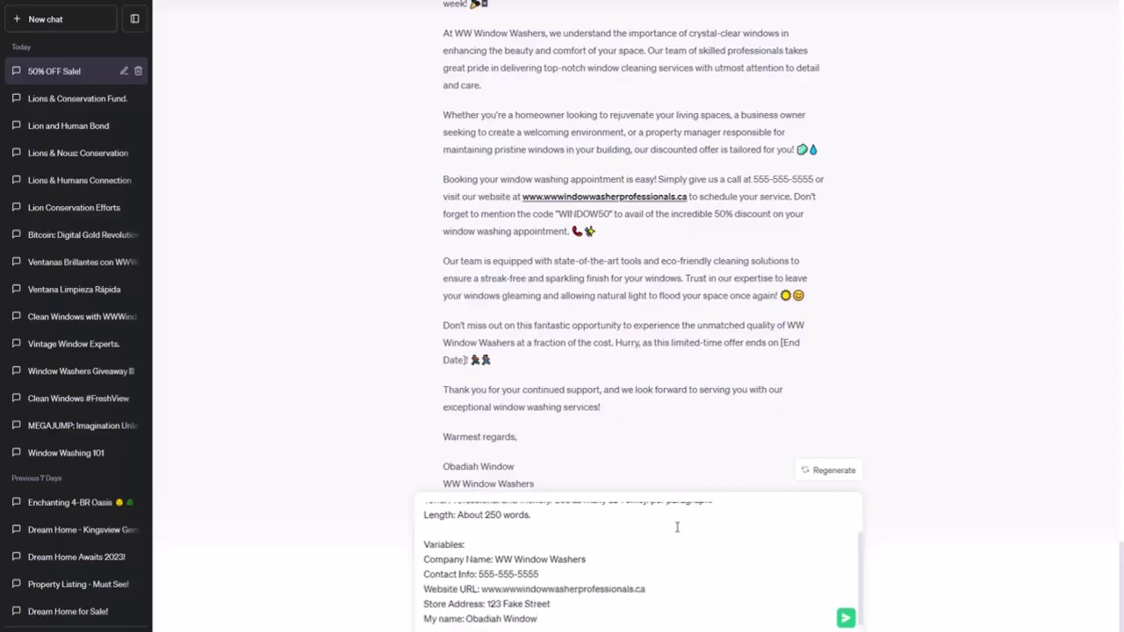
key(Return)
key(Return)
text(Remember, don't ma)
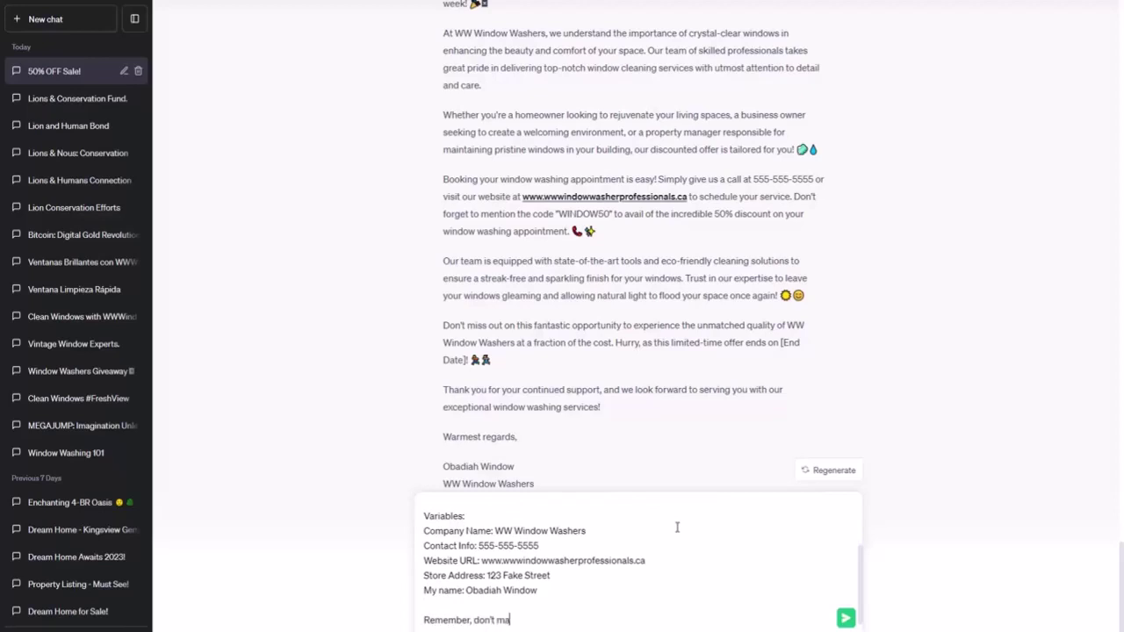
text(ke anything up)
- Insert a "Background about Company:" heading between the Length line and the variables
scroll(635, 540, up, 3)
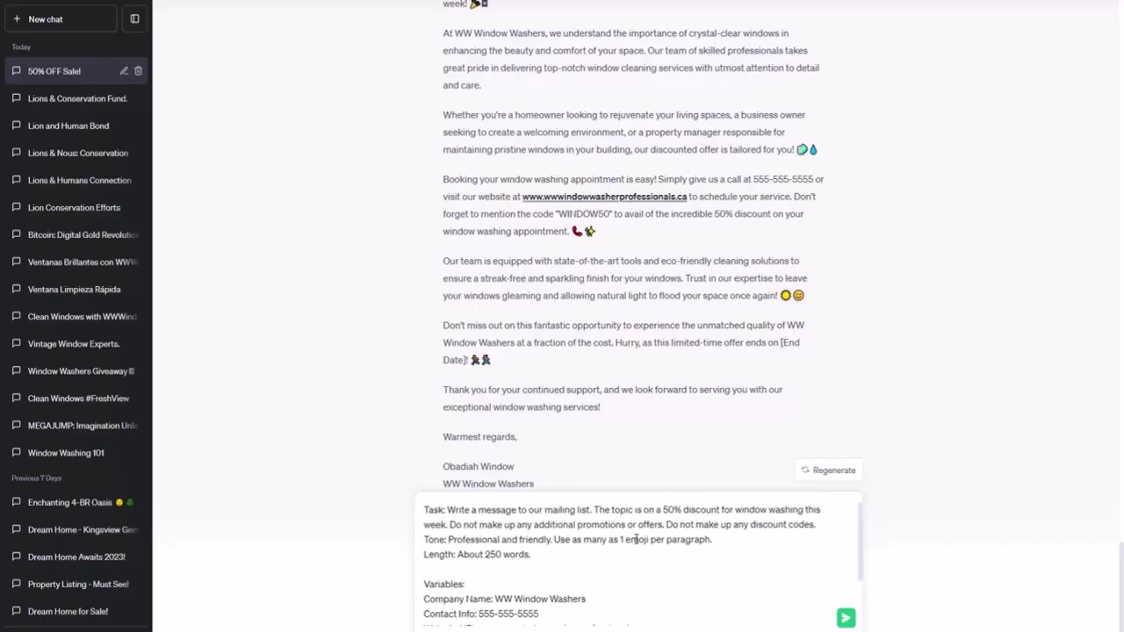
key(Return)
key(Return)
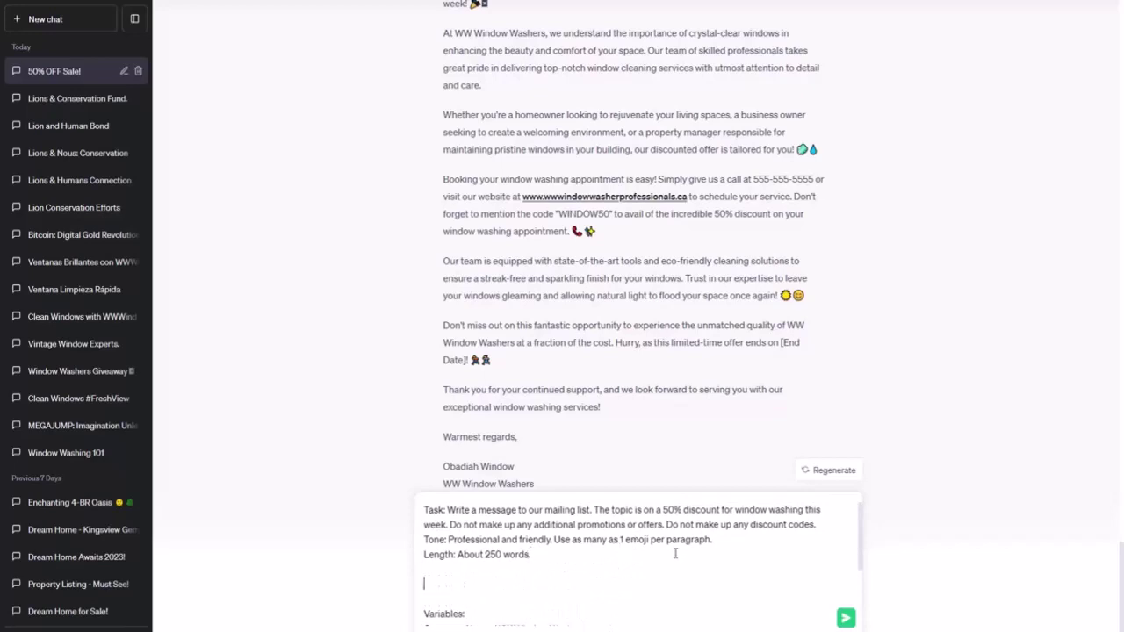
text(Background about Company:)
key(Return)
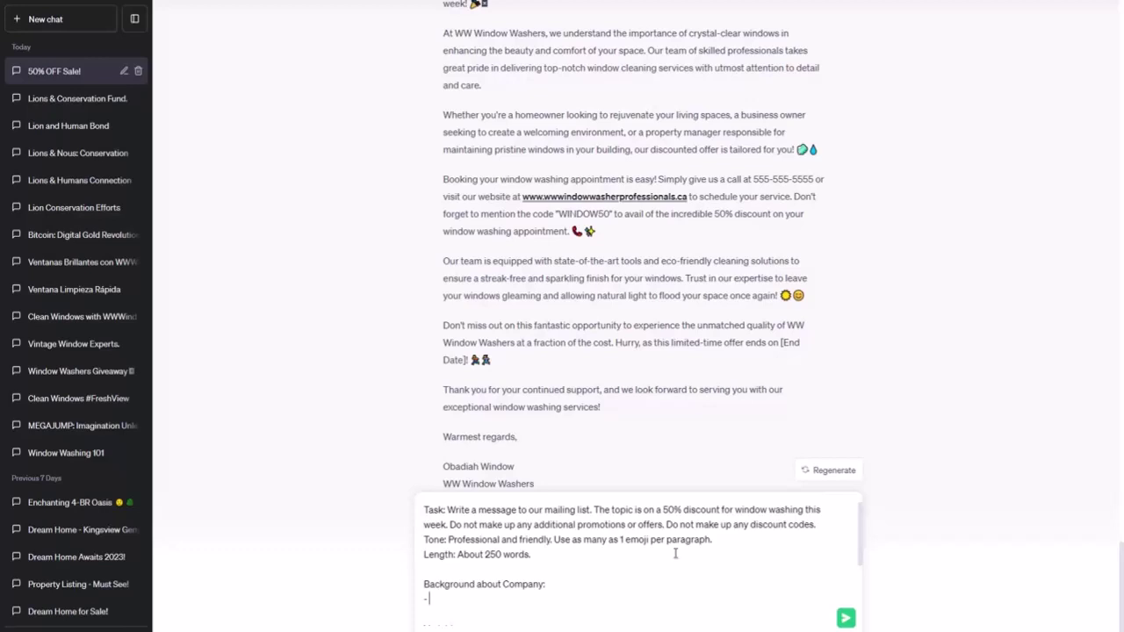
- List "50 years in business" and "Serves Washington State" as dashed points under the company background heading
text(- 50 year s in business)
key(shift+Return)
text(- Serves)
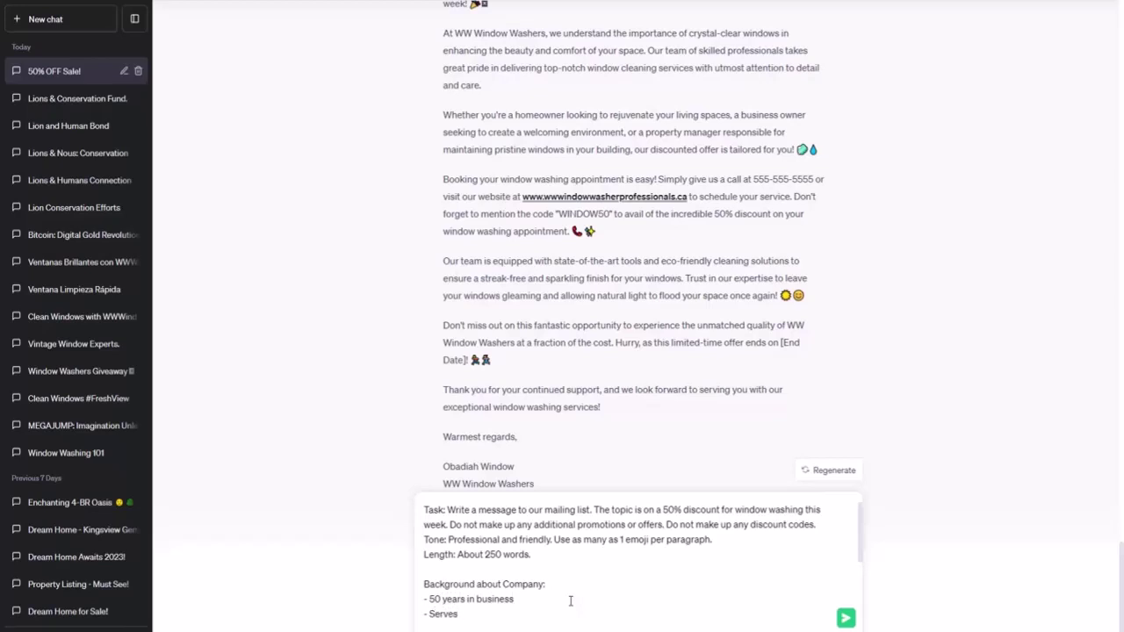
text( Washington State)
- Add "friendly prompt service" as the third dashed point under the company background heading
key(shift+Return)
text(-)
text( friendl)
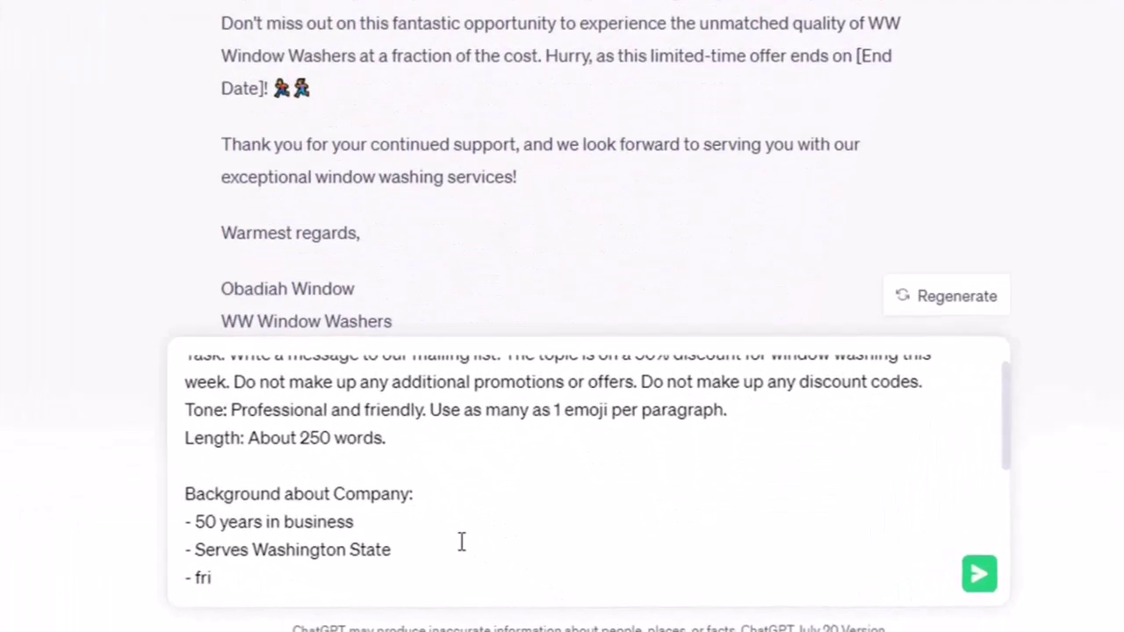
text(y prompt service)
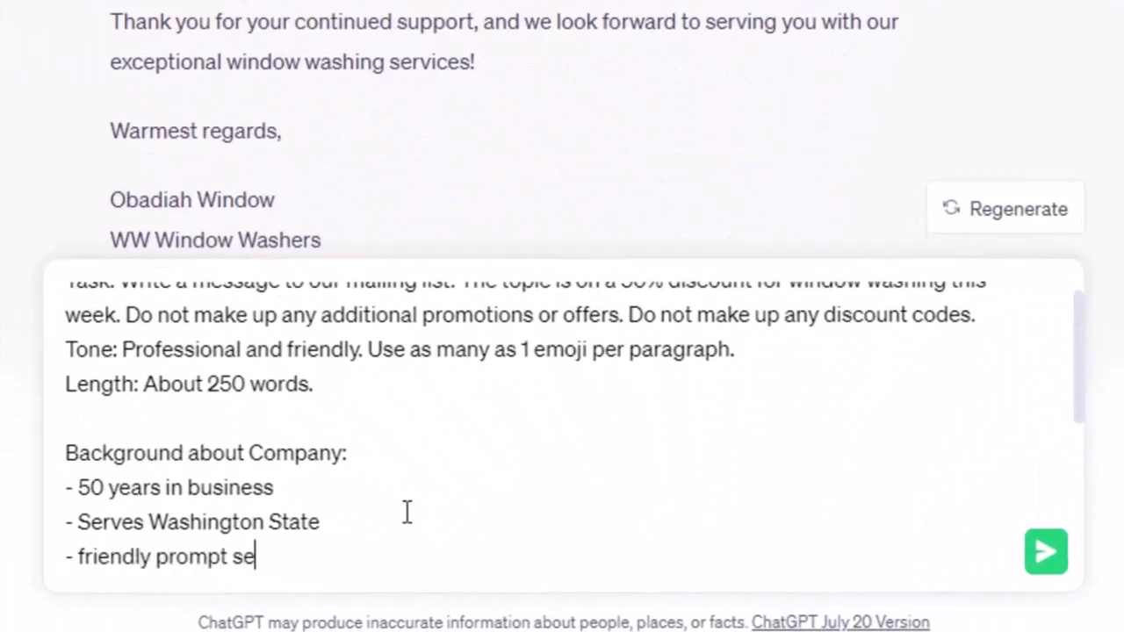
- Add dashed background points for "accredited by National Window Washing Association" and for "President:" with the president's full name
key(shift+Return)
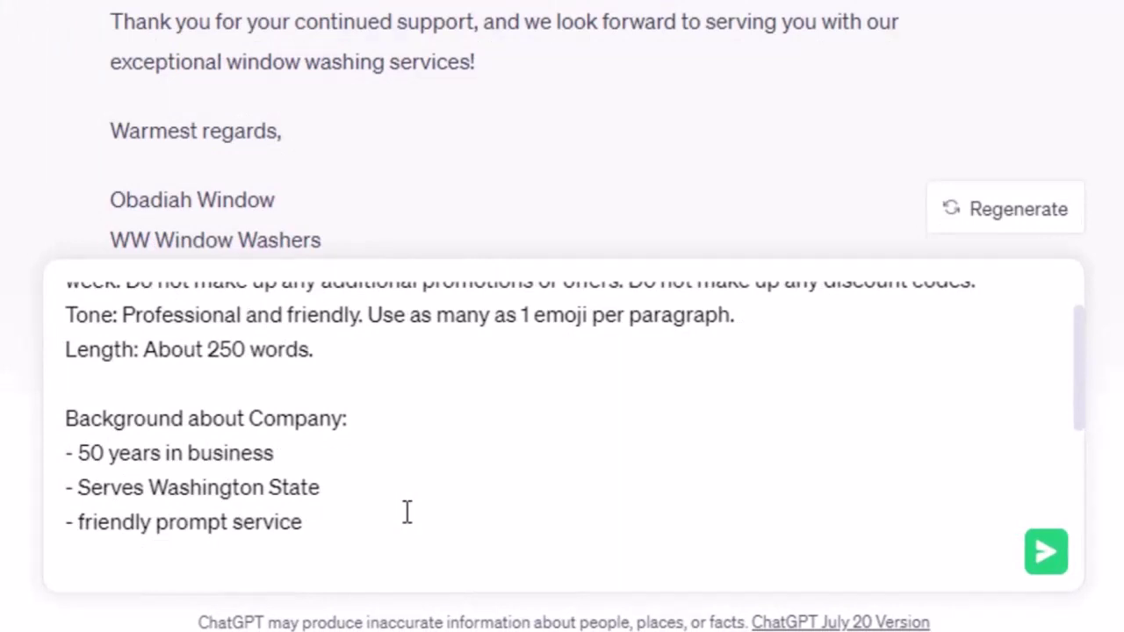
text(- accredited by )
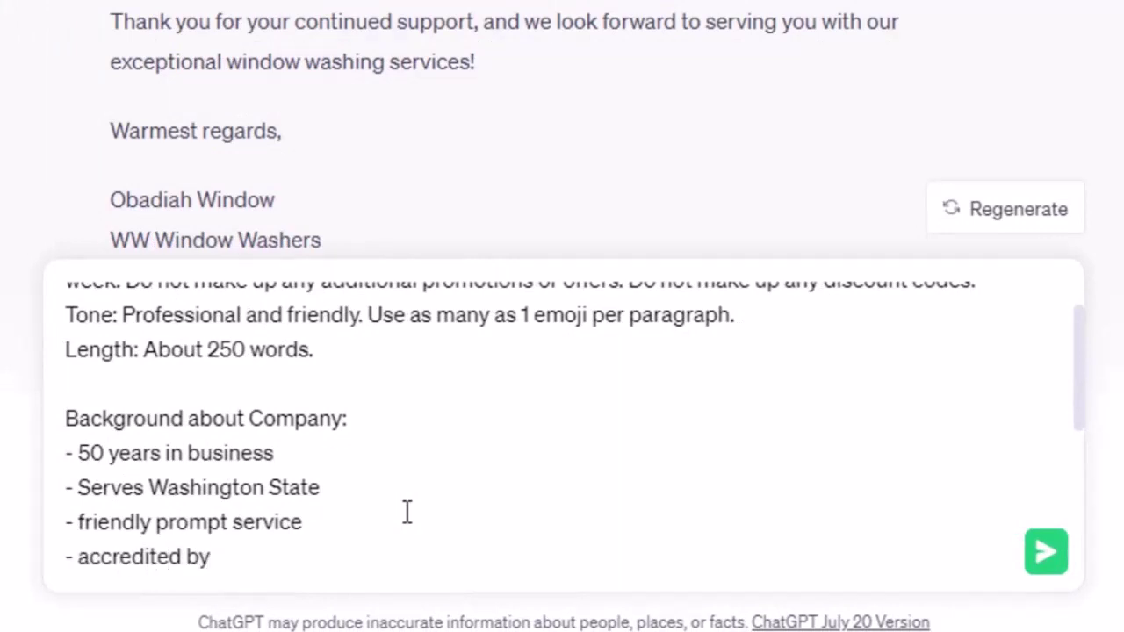
text(n)
key(BackSpace)
text(National Wined)
key(BackSpace)
key(BackSpace)
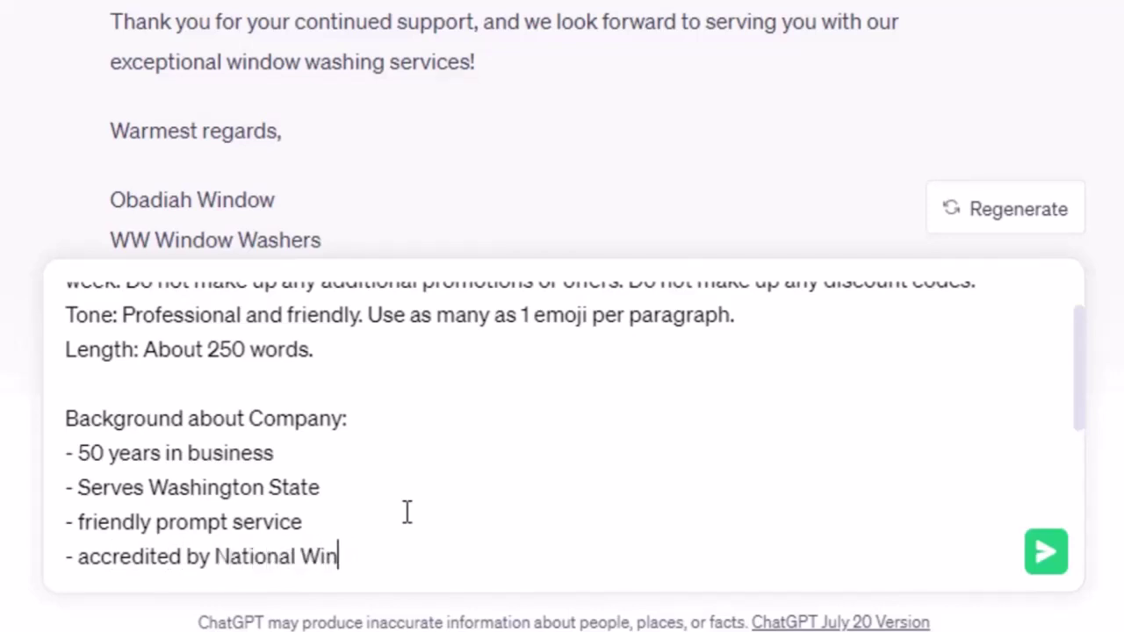
text(dow Washing Association)
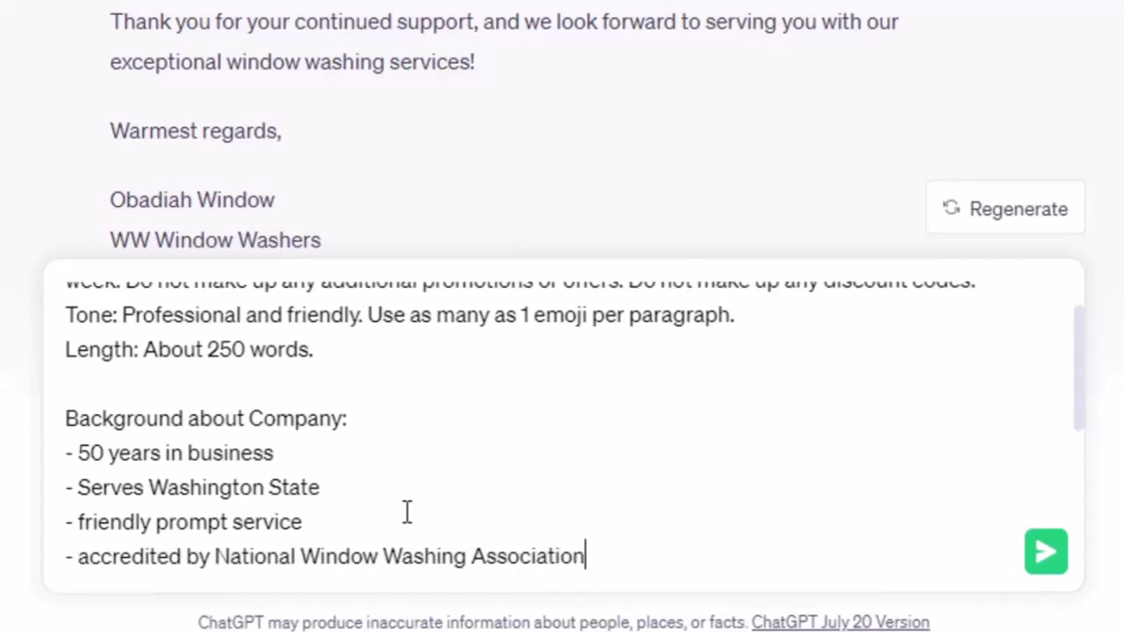
key(shift+Return)
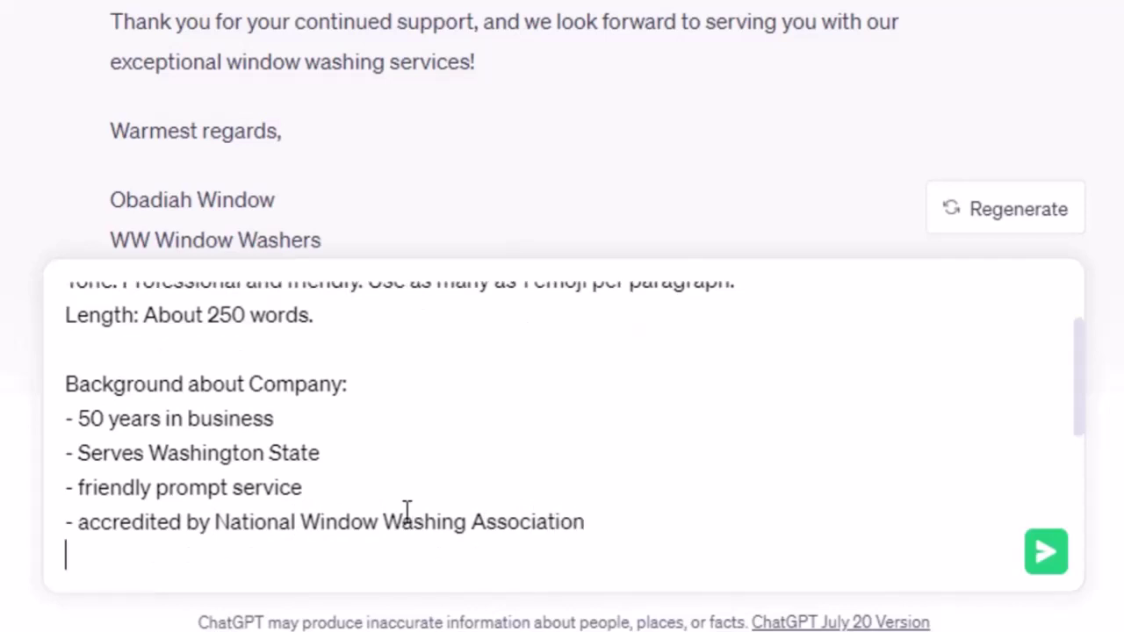
text(- President: Z)
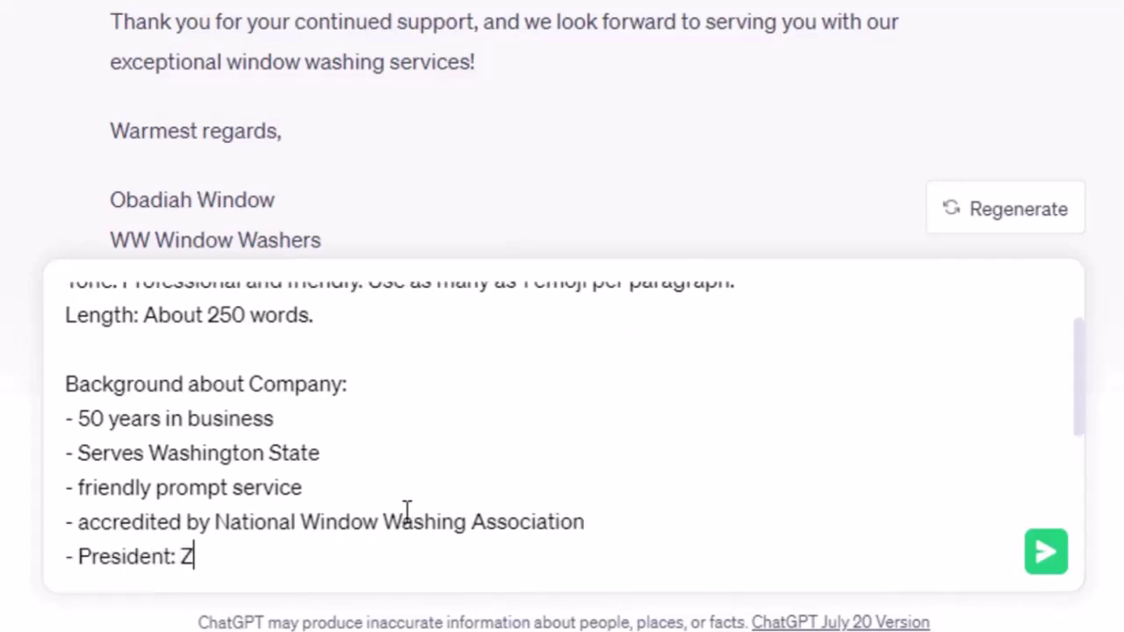
text(ebediah Window)
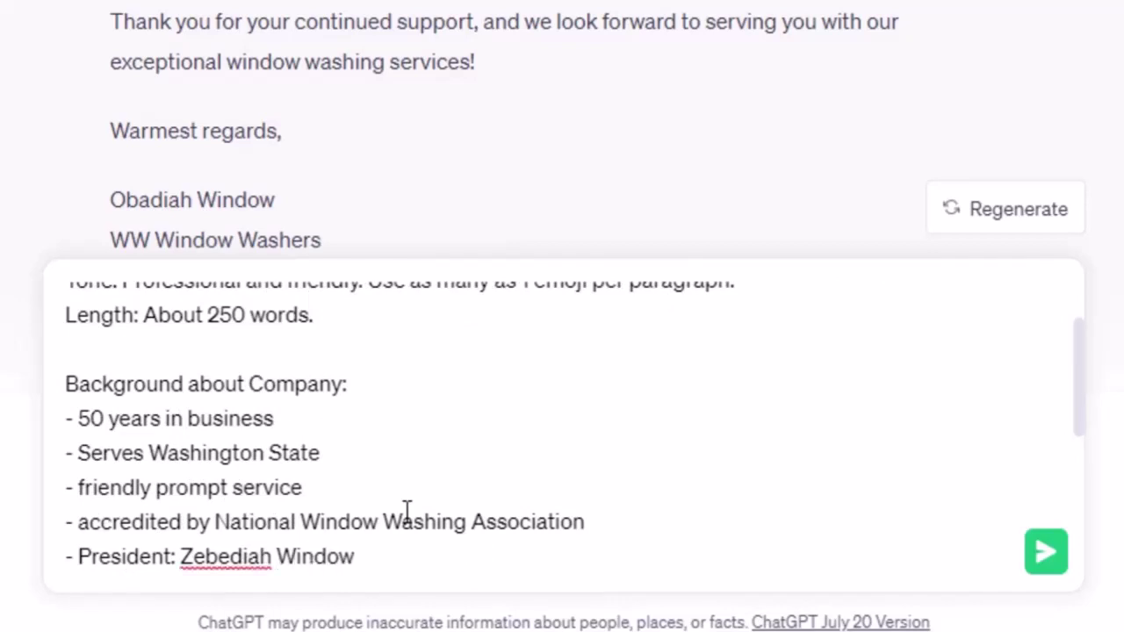
- Start an "About target customers:" section below the company background with the dashed point "60-80 years old"
key(shift+Return)
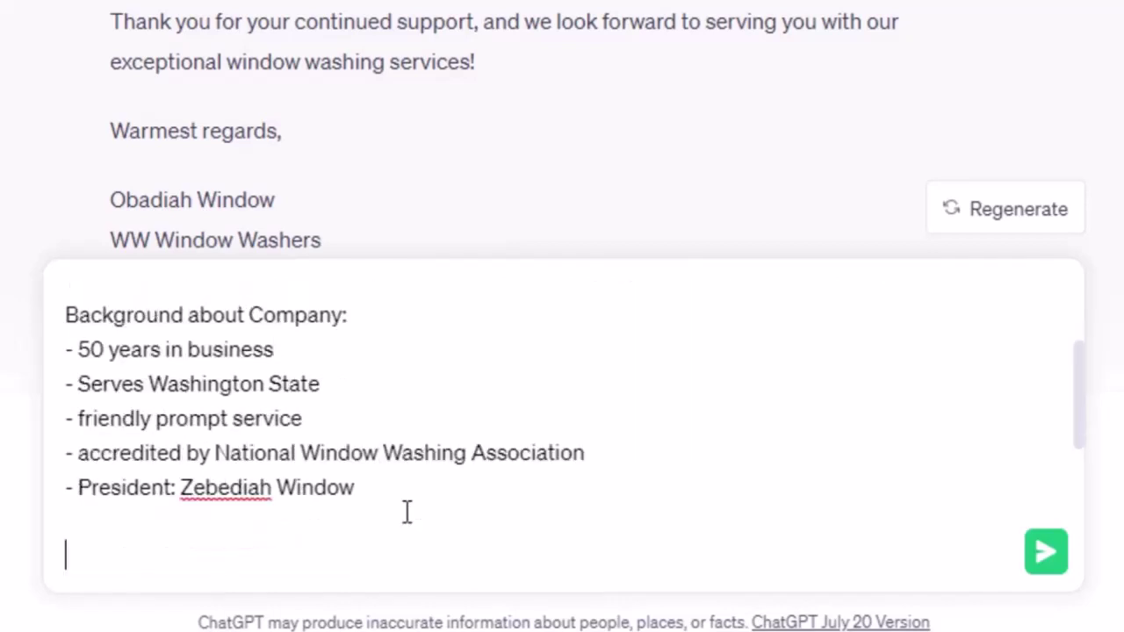
text(About target custo)
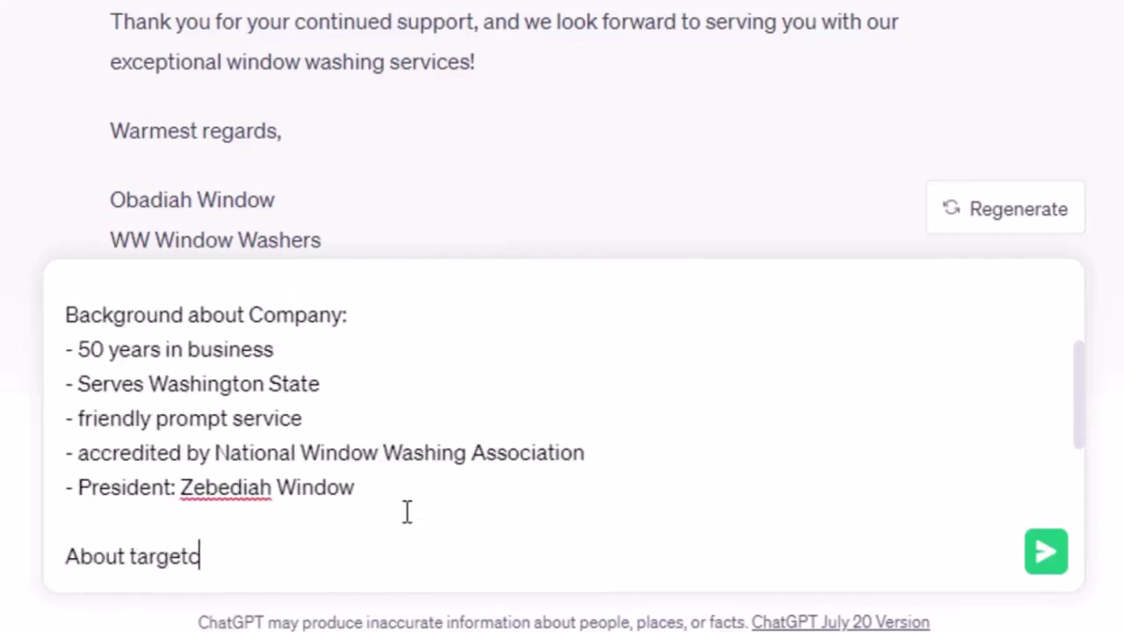
key(BackSpace)
text(customers:)
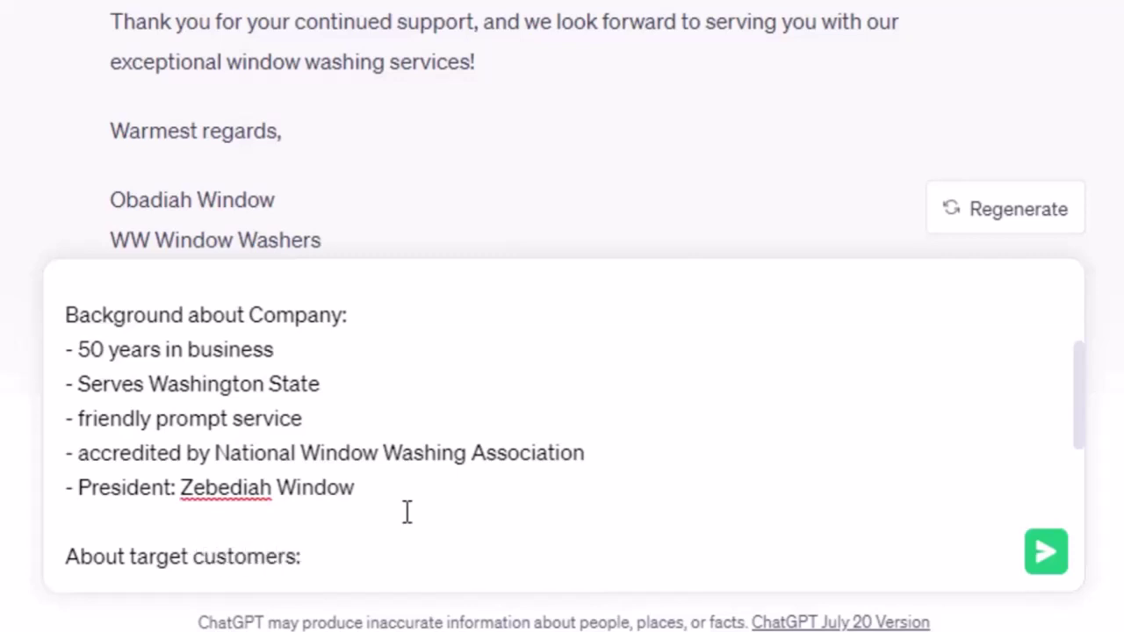
key(shift+Return)
text(- 60-)
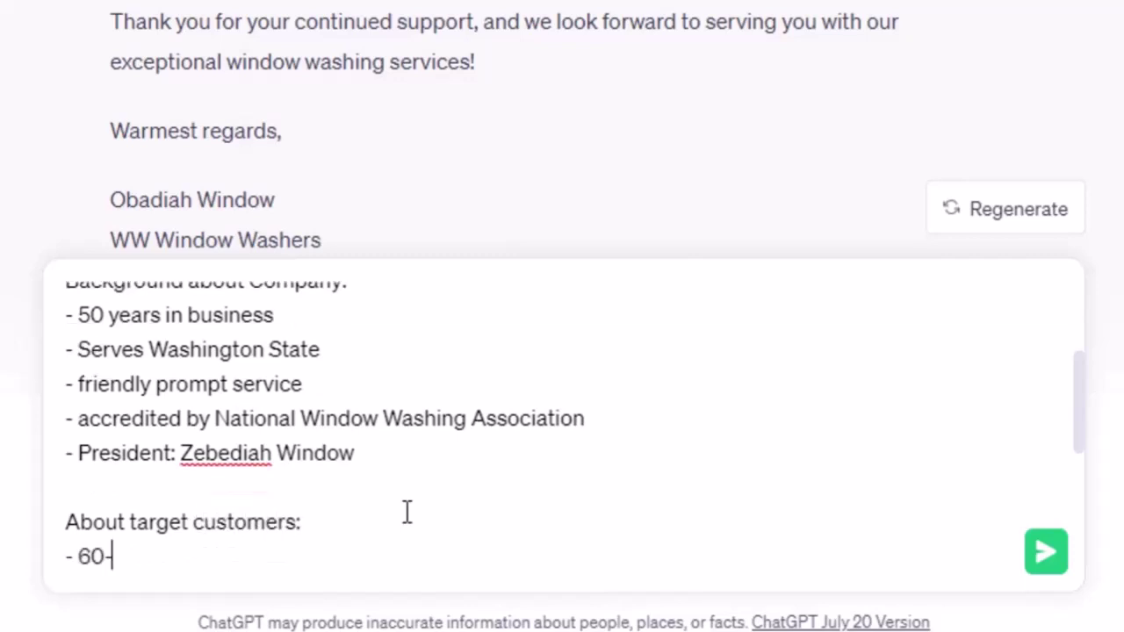
text(80 years old)
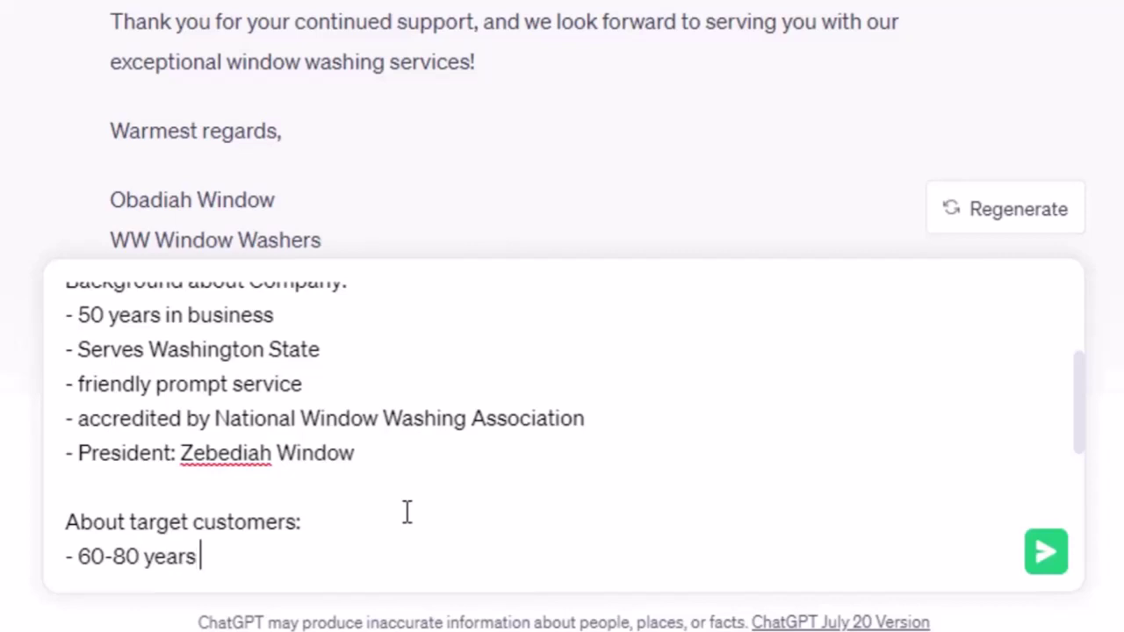
- List "homeowners" and "like honest, plain language." as further dashed points about the target customers
key(shift+Return)
text(- homeo)
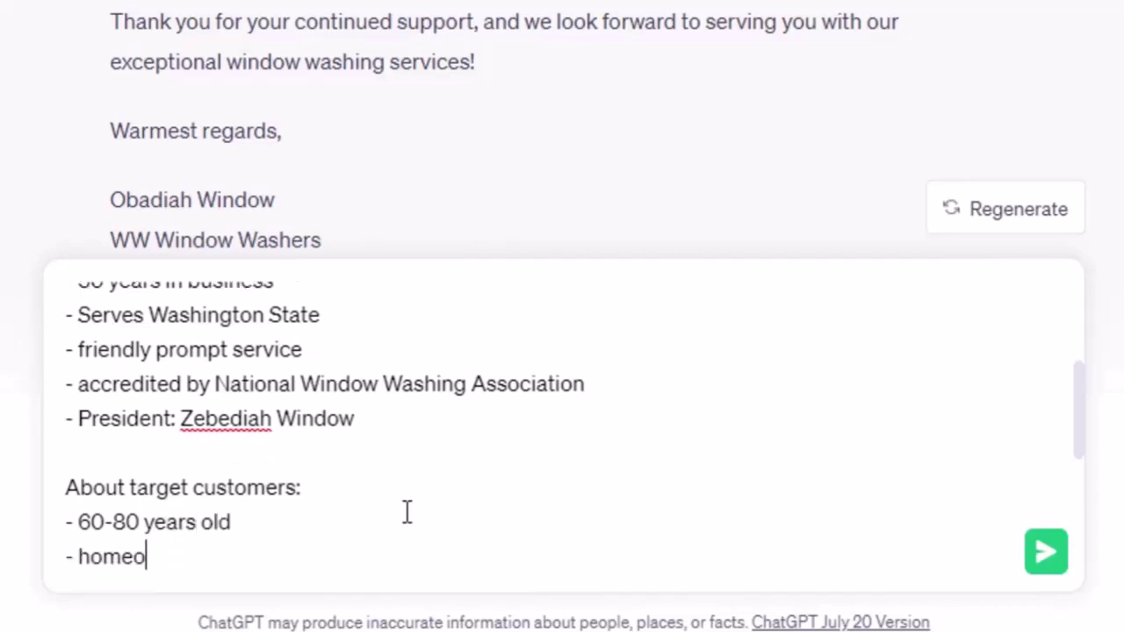
text(wners)
key(shift+Return)
text(-)
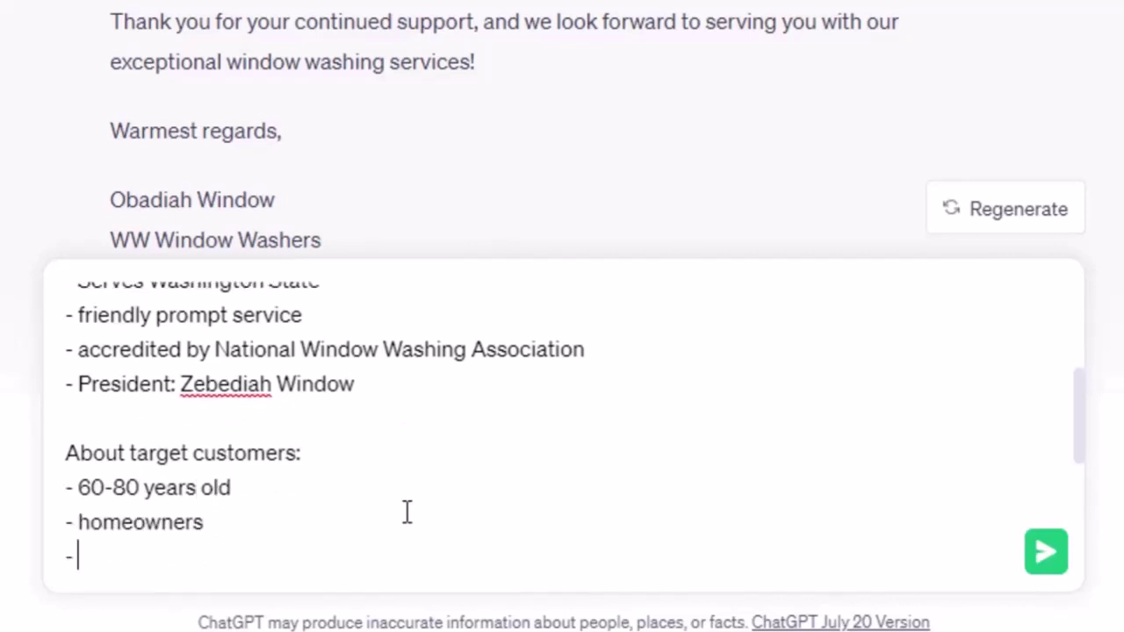
text( like hone)
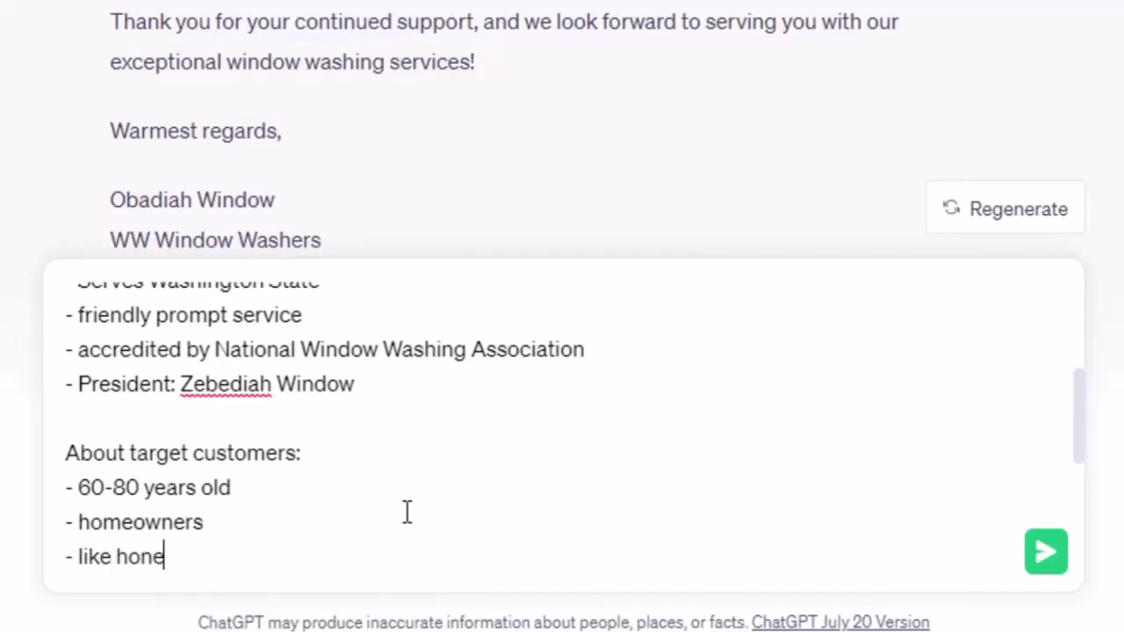
text(st, plain language.)
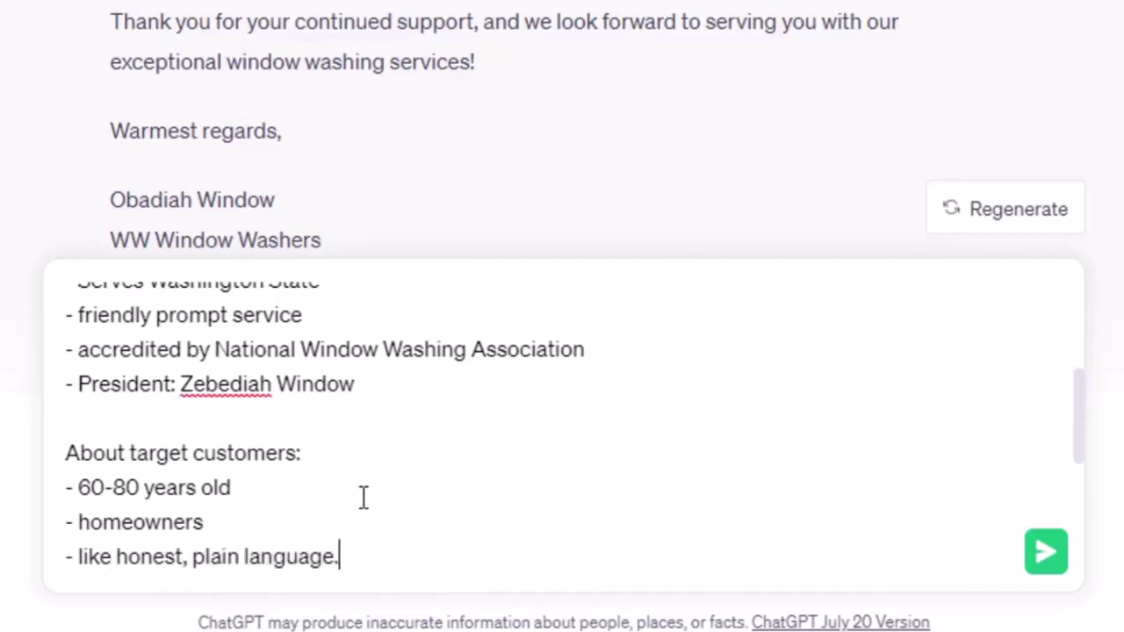
- Check the rest of the prompt through the variables and closing reminder, and send it
scroll(342, 501, up, 3)
scroll(341, 502, down, 4)
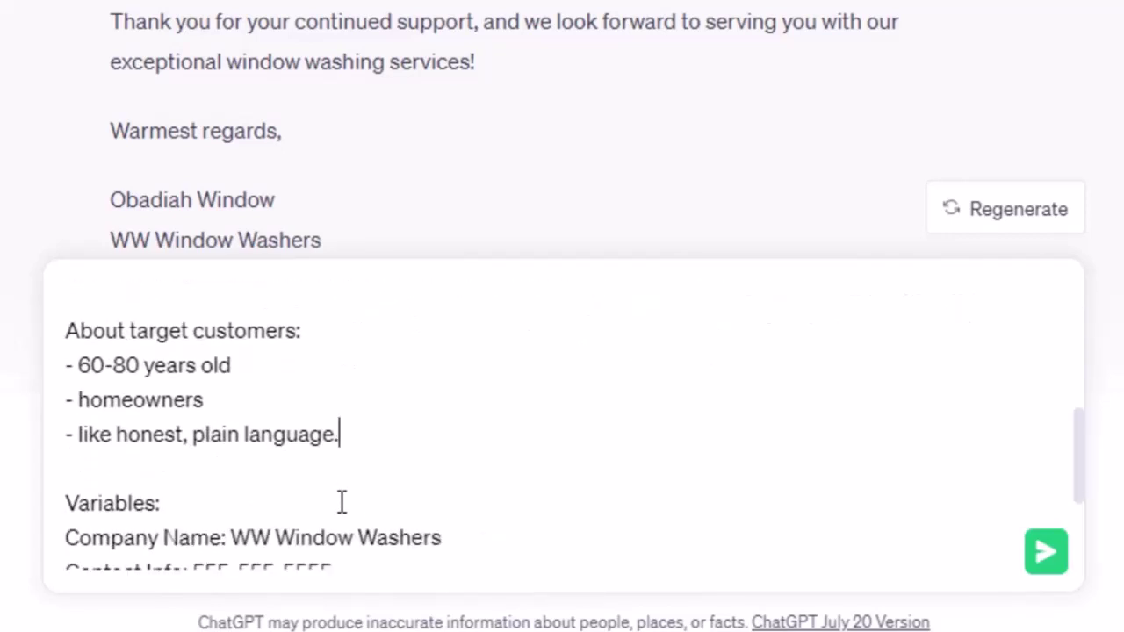
scroll(342, 501, down, 2)
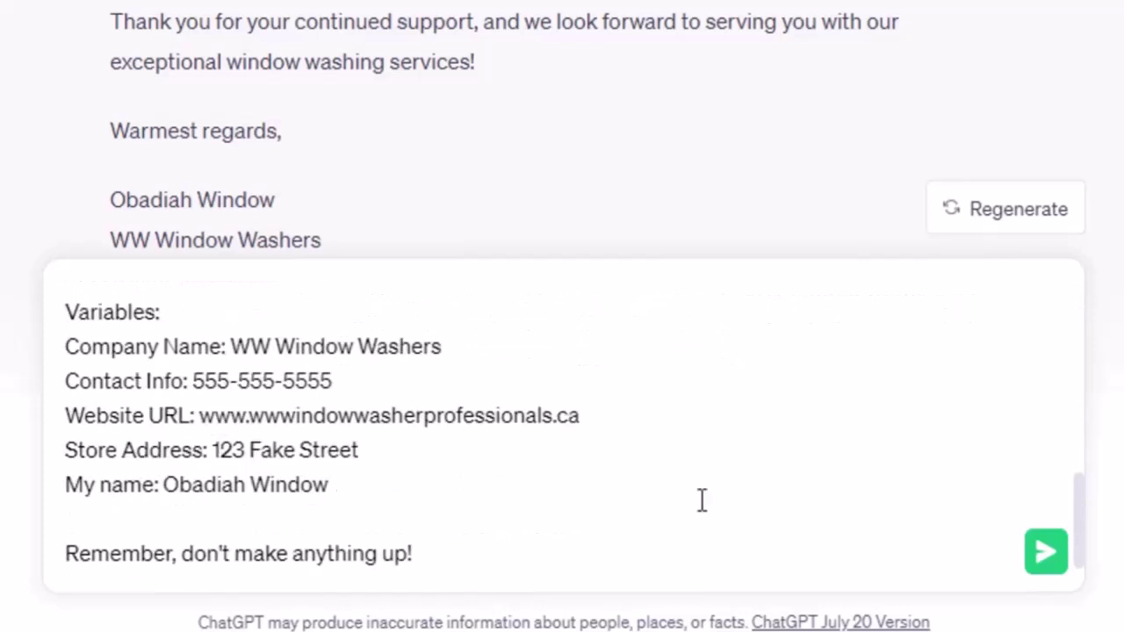
click(1044, 551)
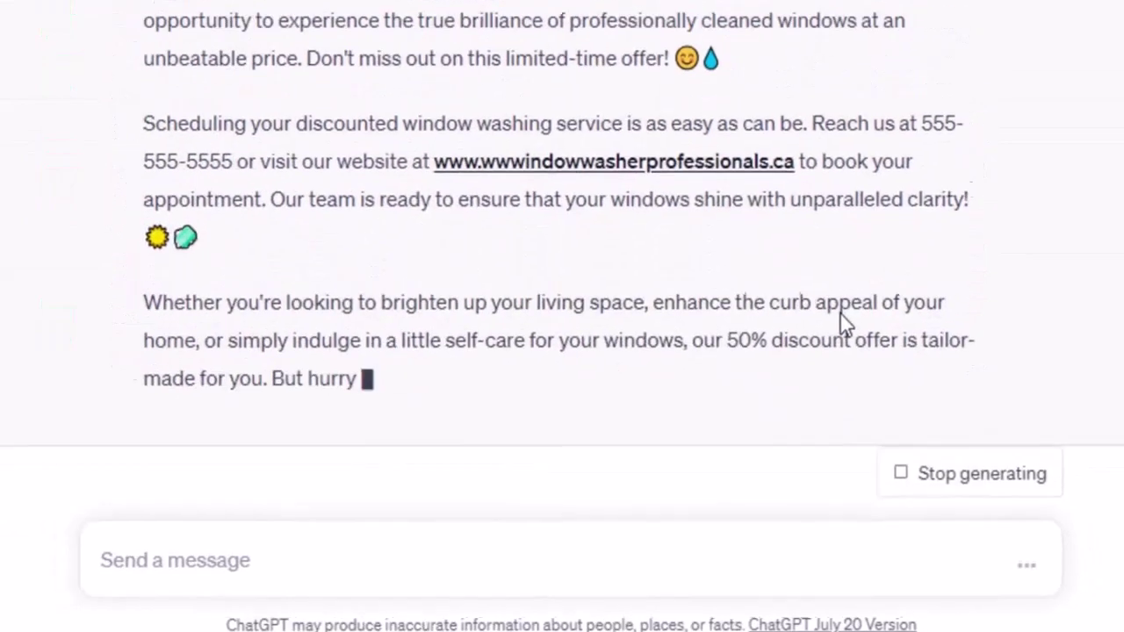
- Review the generated email and begin a follow-up message with the line "End Date: December 31st"
scroll(603, 365, up, 3)
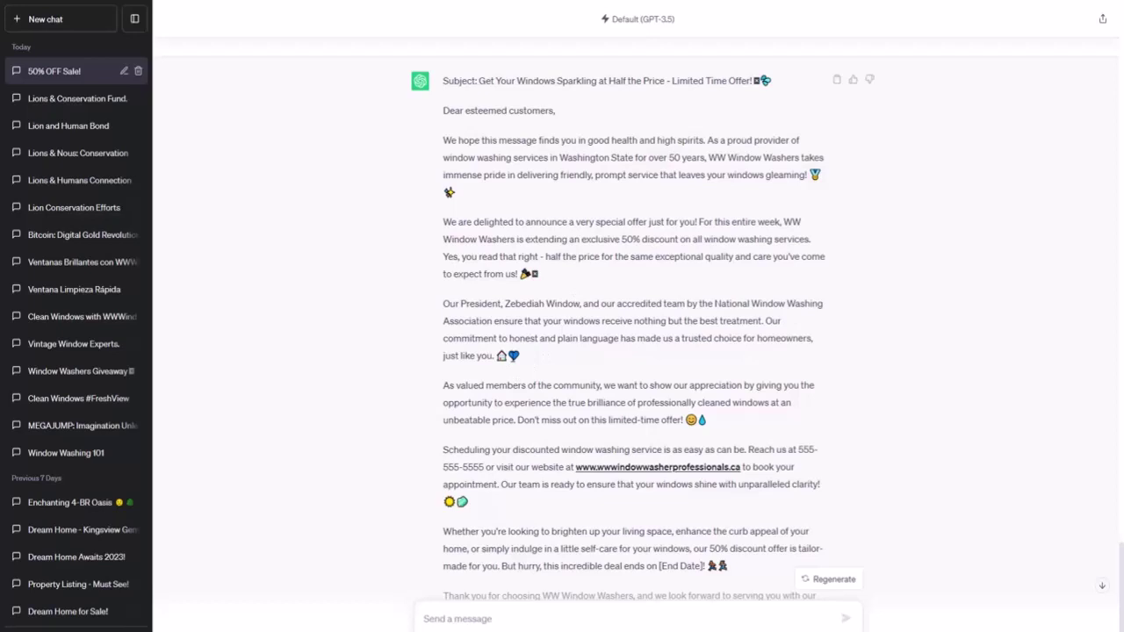
scroll(634, 364, down, 3)
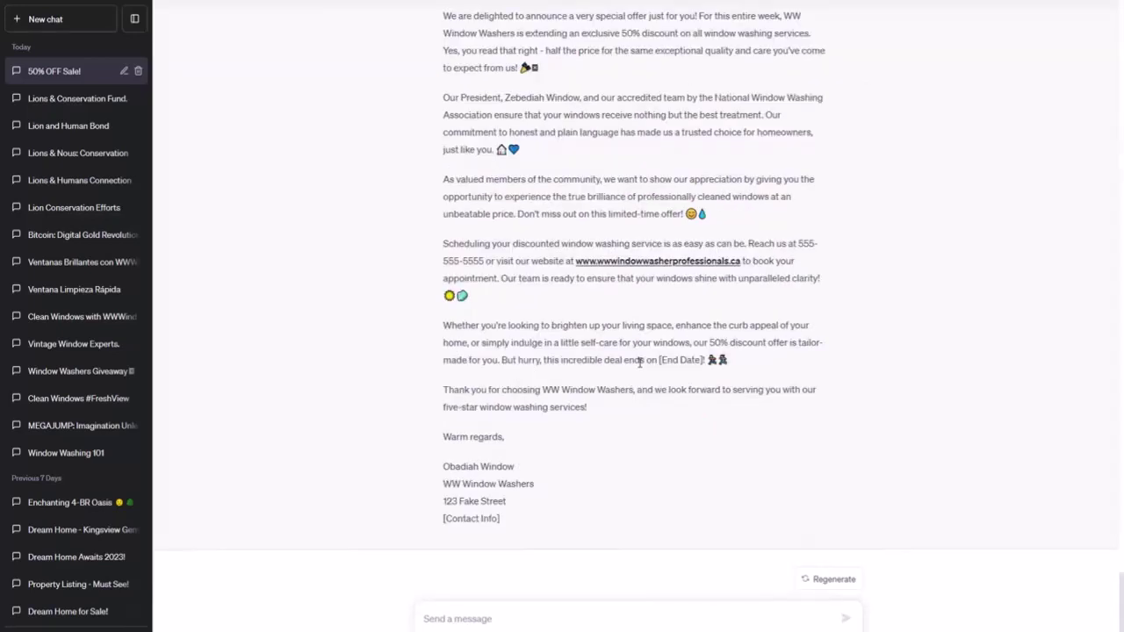
click(455, 620)
text(End Date:)
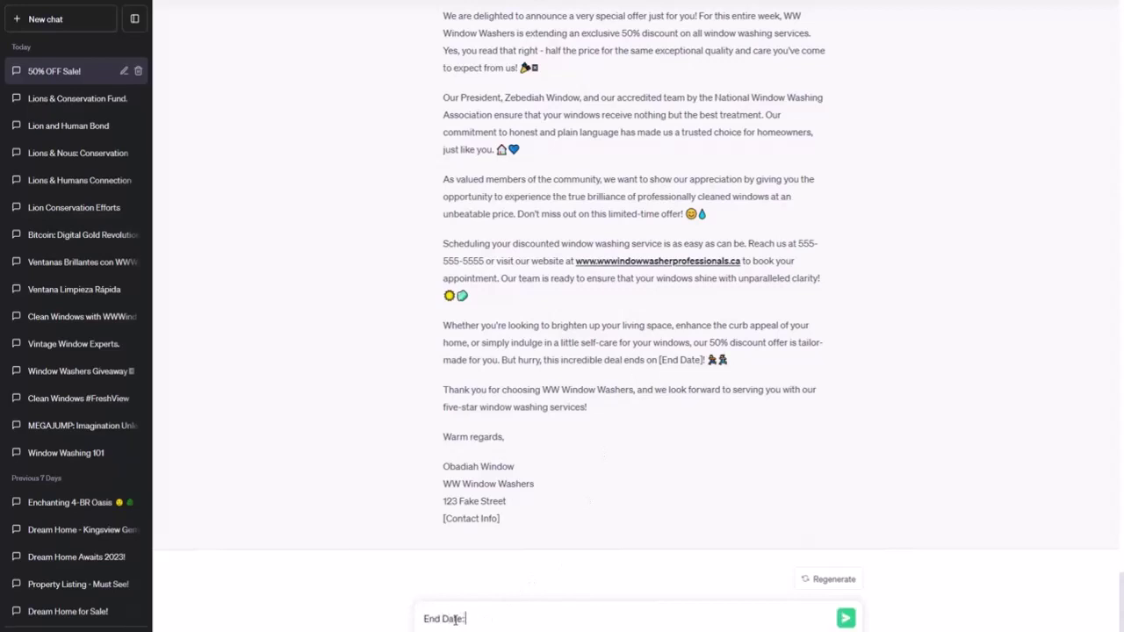
text( December 31st)
key(shift+Return)
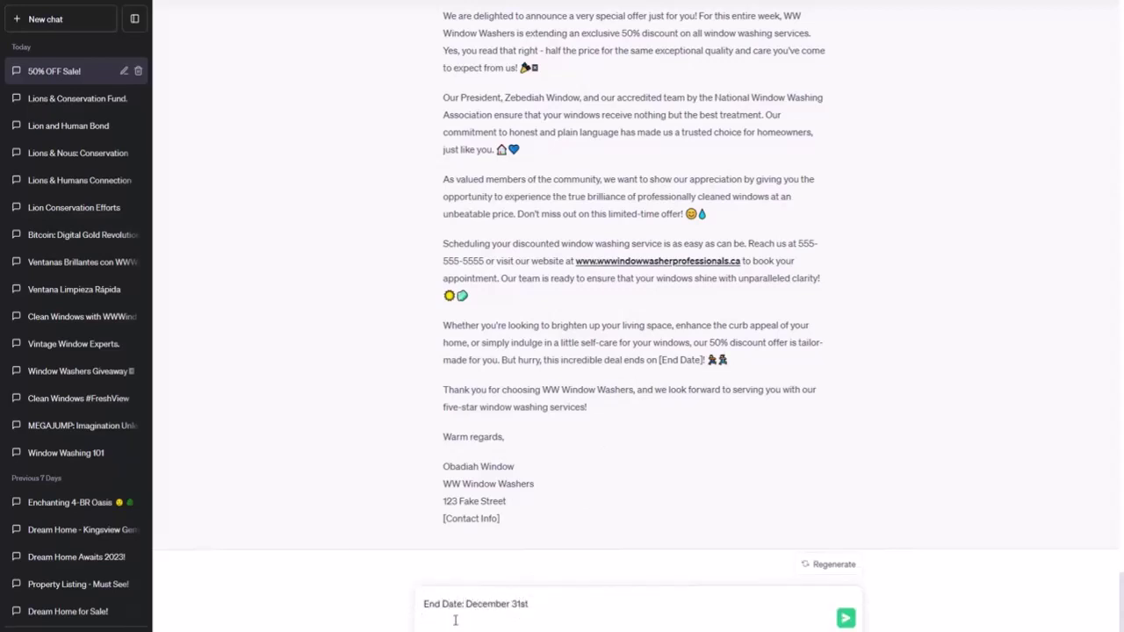
- Add a second line setting "[Contact Info]=" to the company's phone number and send the follow-up message
text([Contact Info]=)
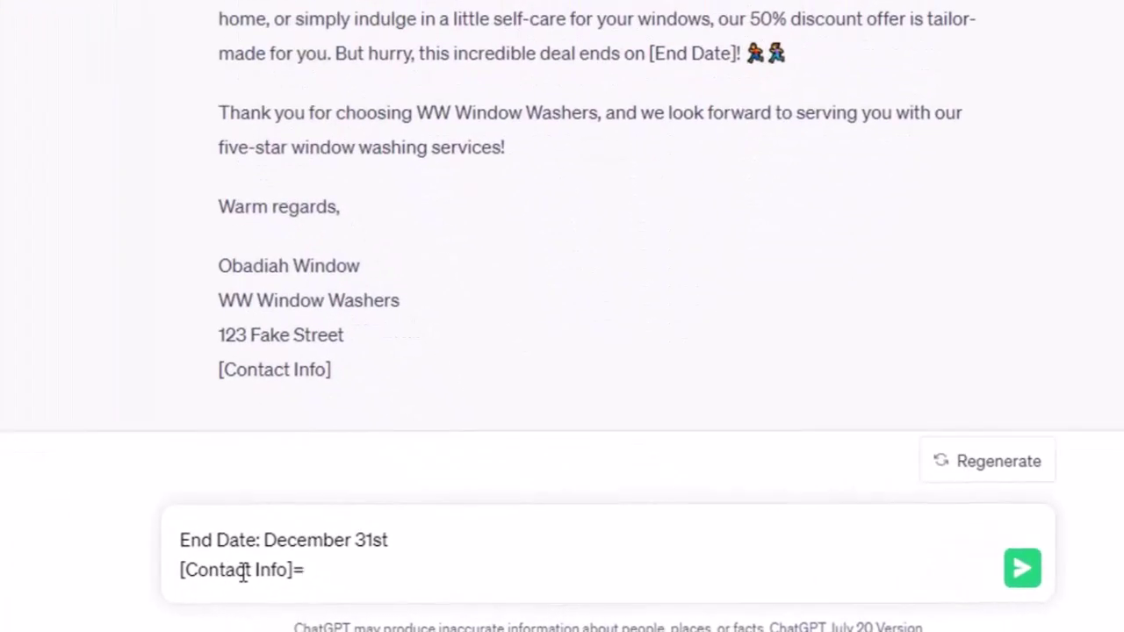
text(555 555 5555)
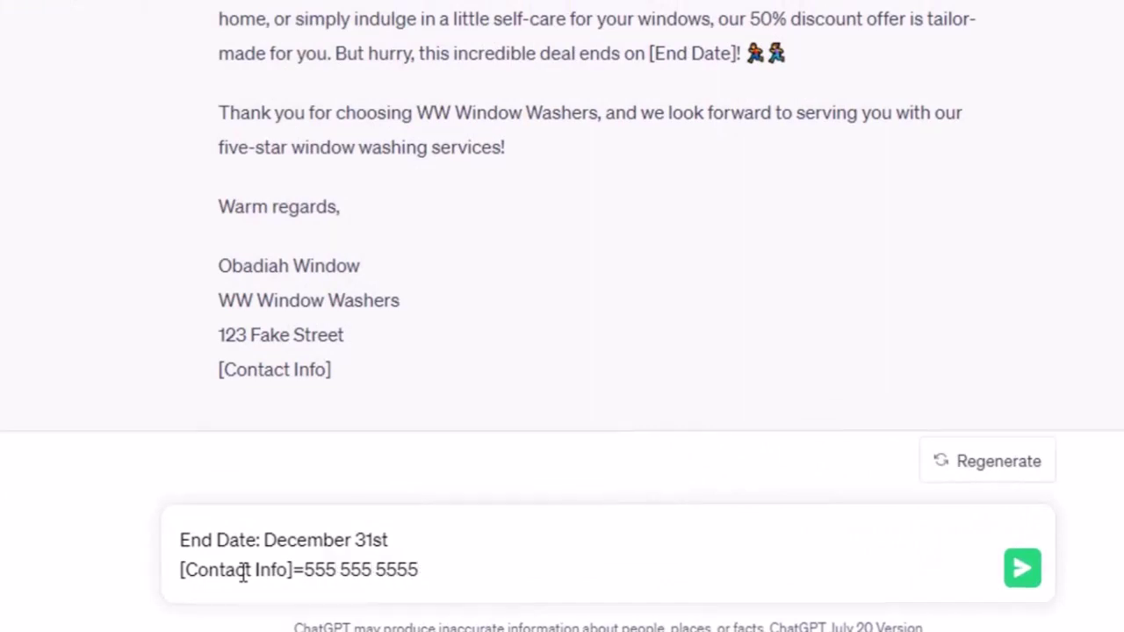
drag(289, 570, 279, 571)
click(293, 571)
click(307, 572)
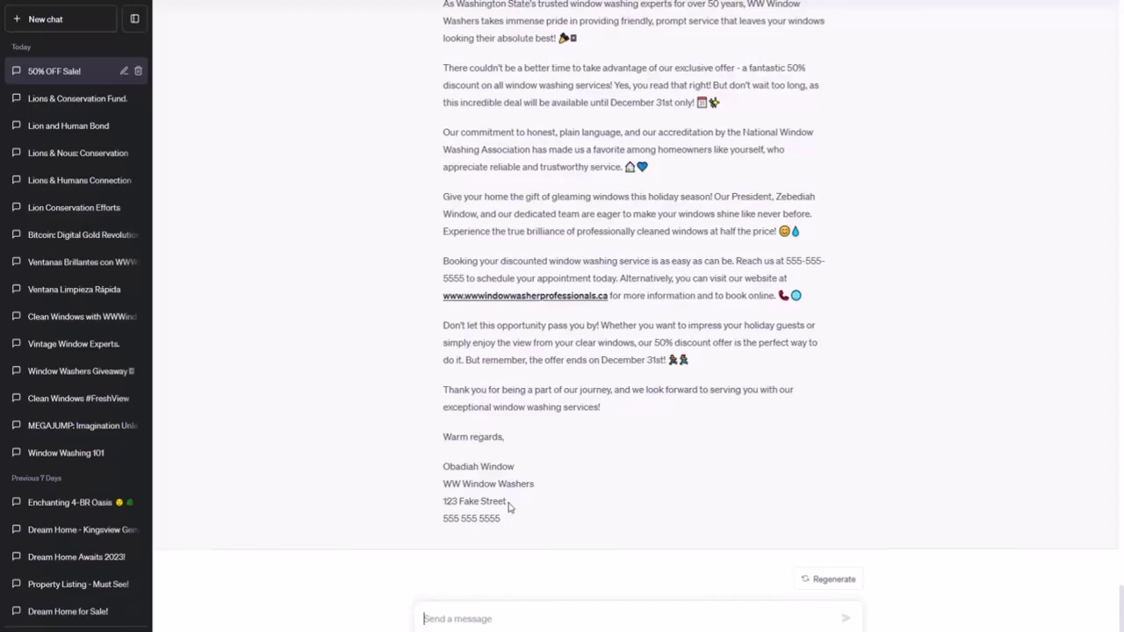
- Send the follow-up message "Call to action: Call our headquarters today."
text(Call to action)
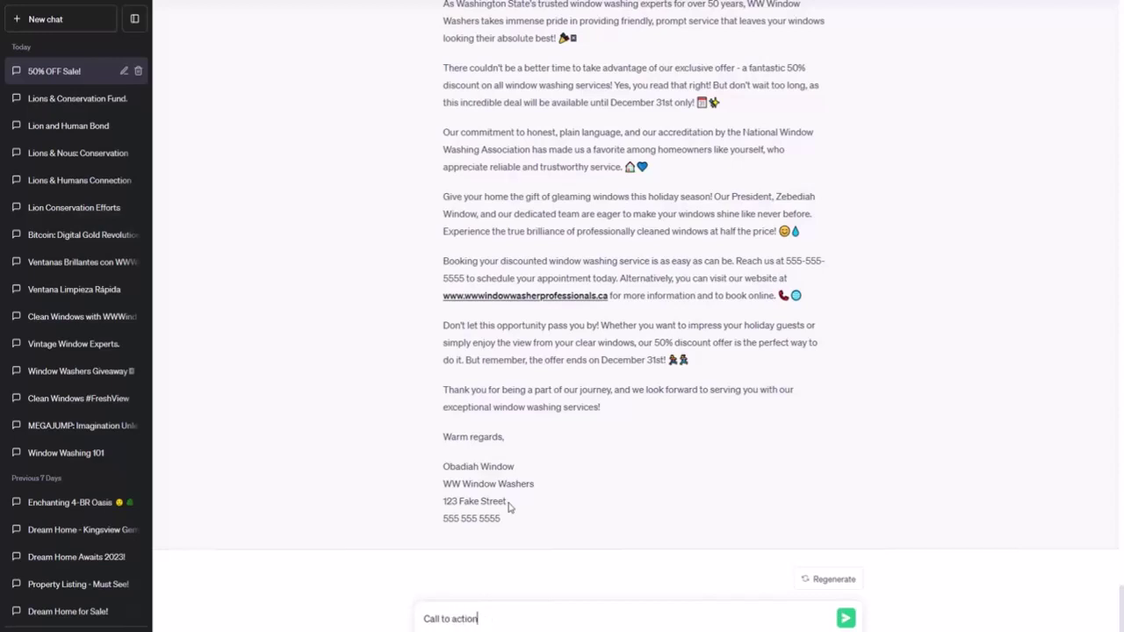
text(: Call our headquarters)
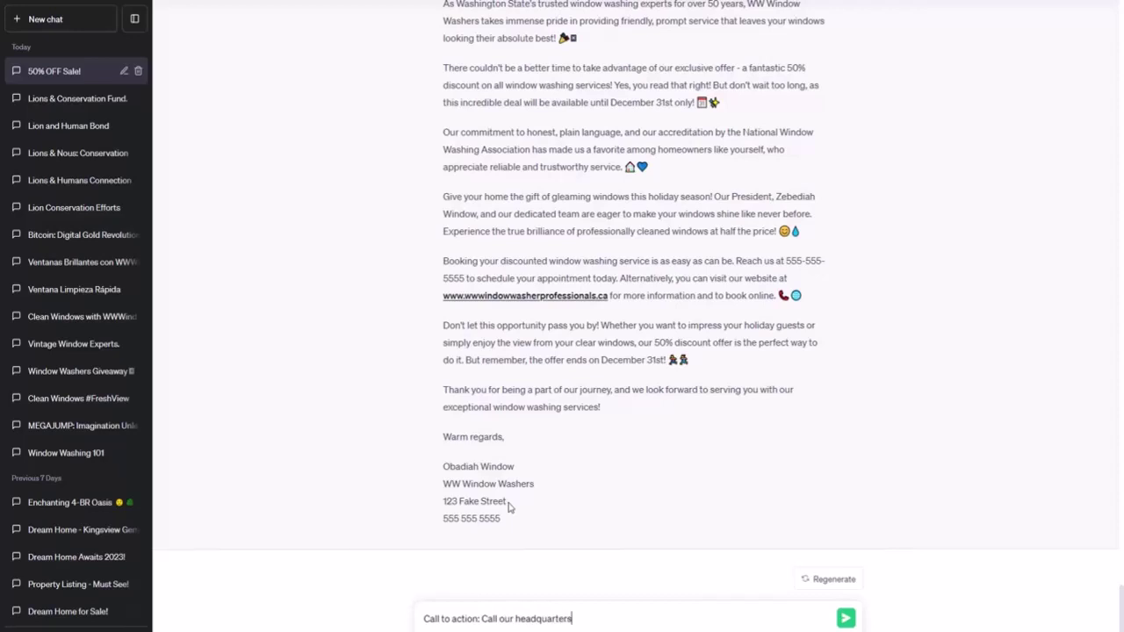
text( today.)
key(Return)
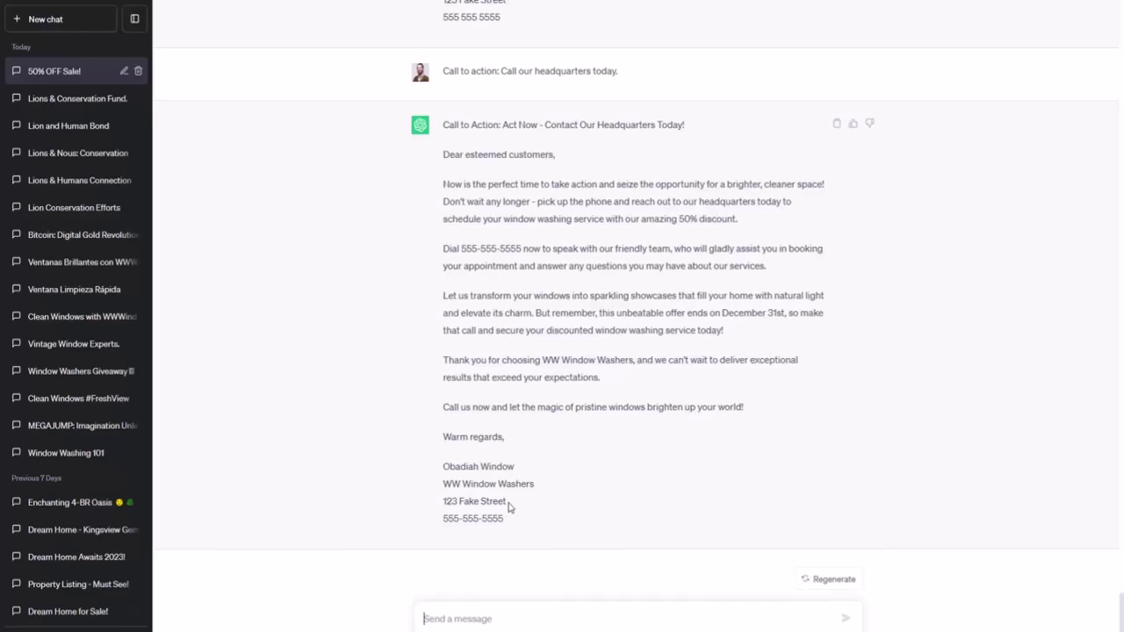
- Copy the earlier full prompt with company background, target customers and variables, and paste it into a new message
scroll(518, 318, up, 5)
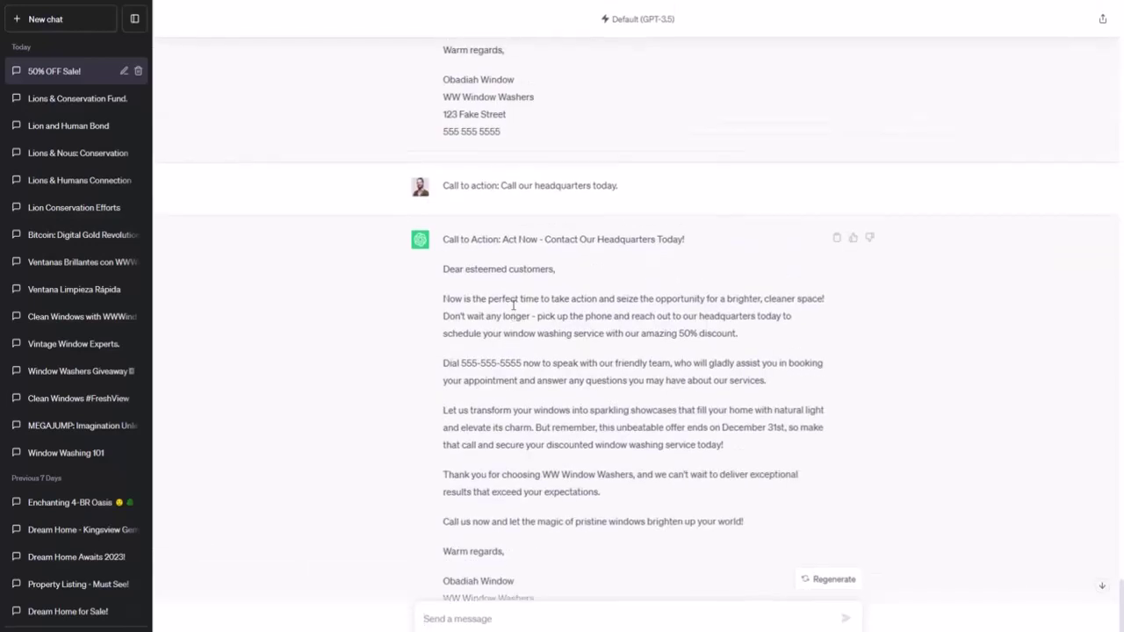
scroll(518, 318, up, 15)
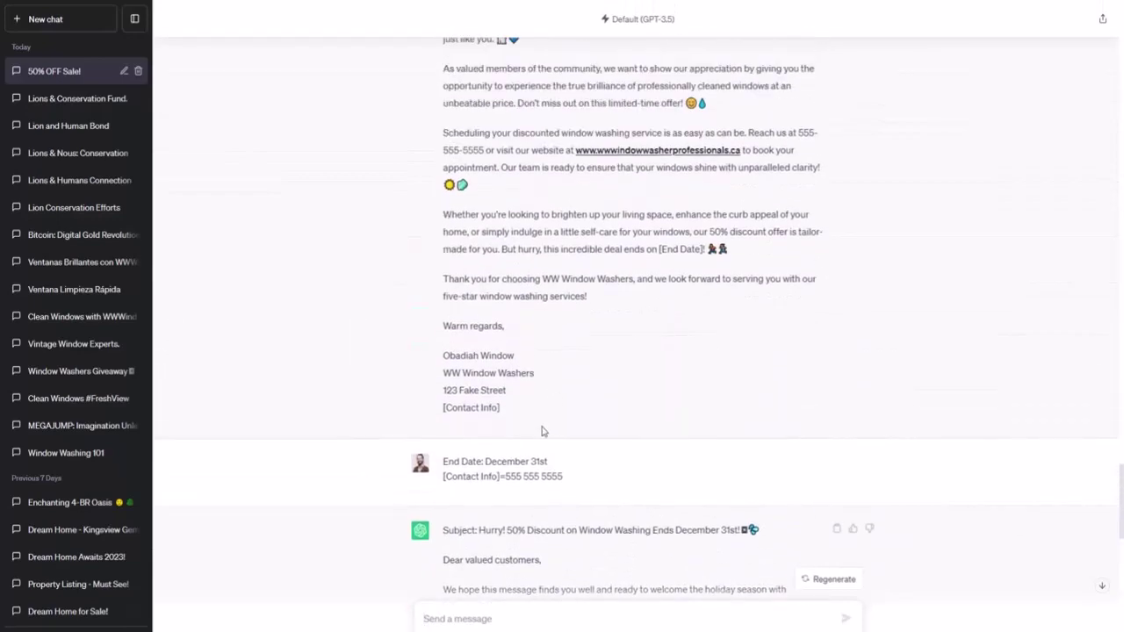
drag(606, 353, 444, 208)
scroll(526, 261, up, 3)
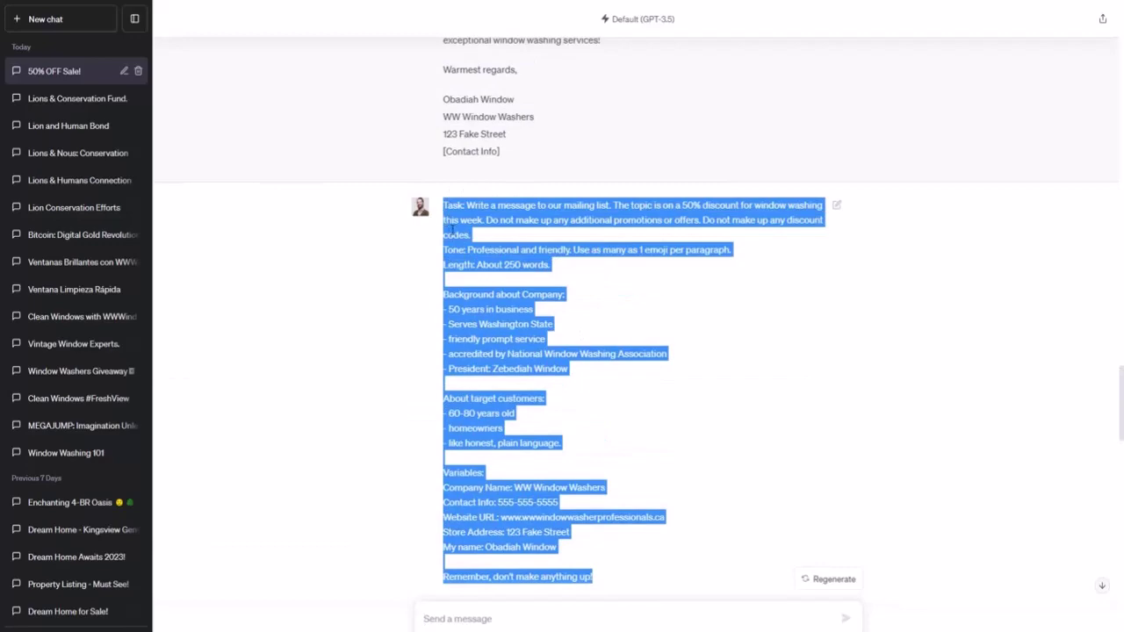
key(ctrl+c)
scroll(474, 439, down, 10)
click(463, 616)
key(ctrl+v)
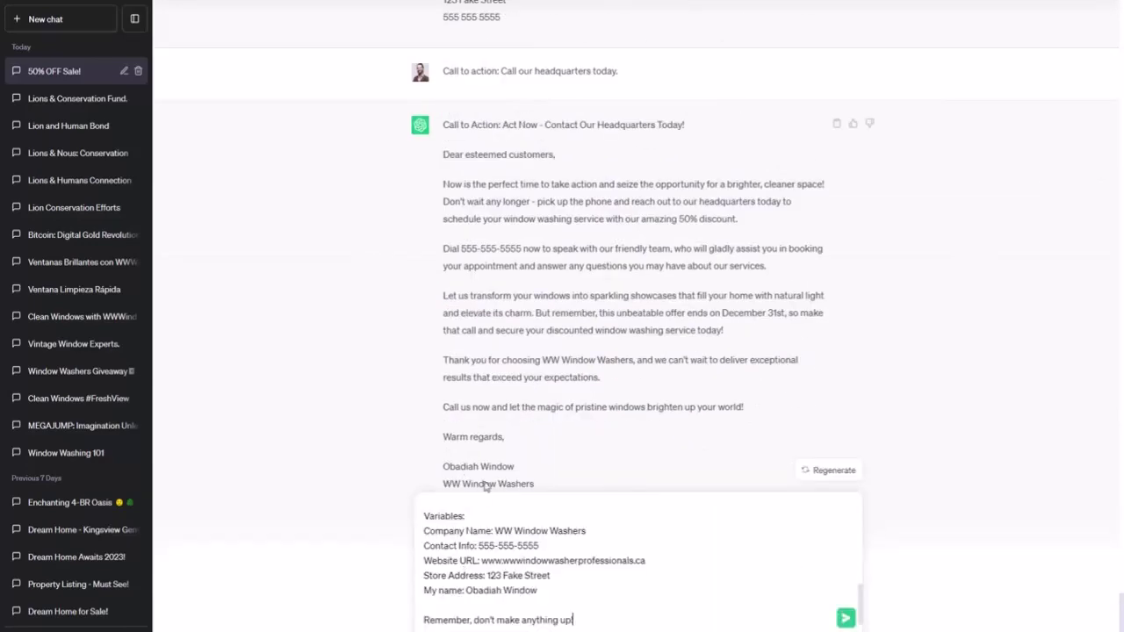
- Copy the line "Call to action: Call our headquarters today." from the earlier message and paste it below the Length line of the draft prompt
scroll(484, 370, up, 5)
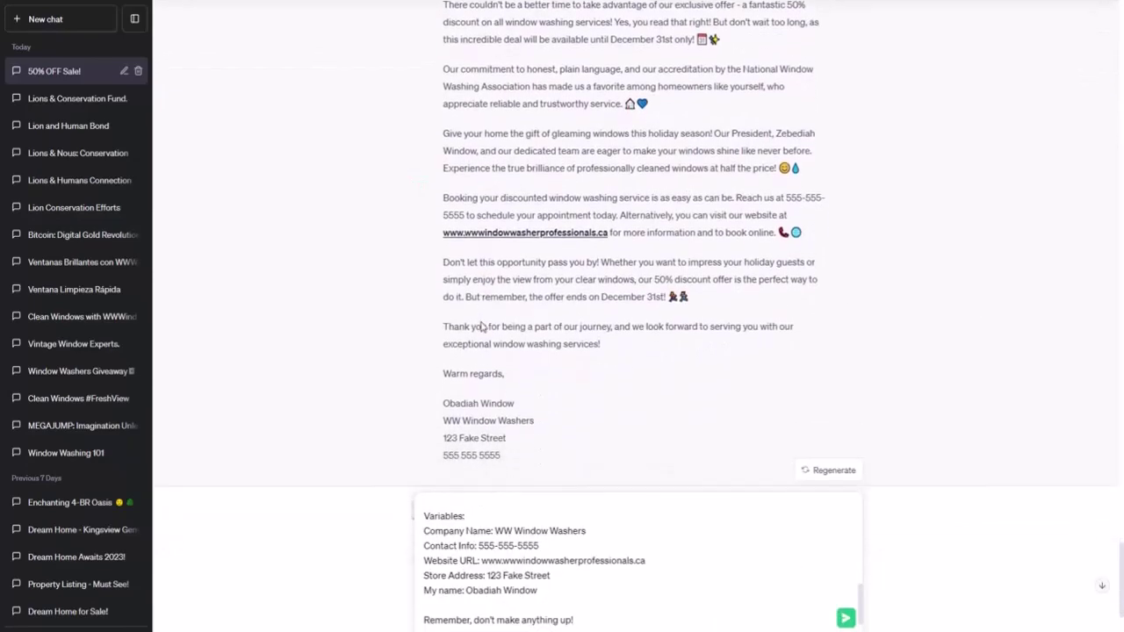
scroll(481, 324, down, 1)
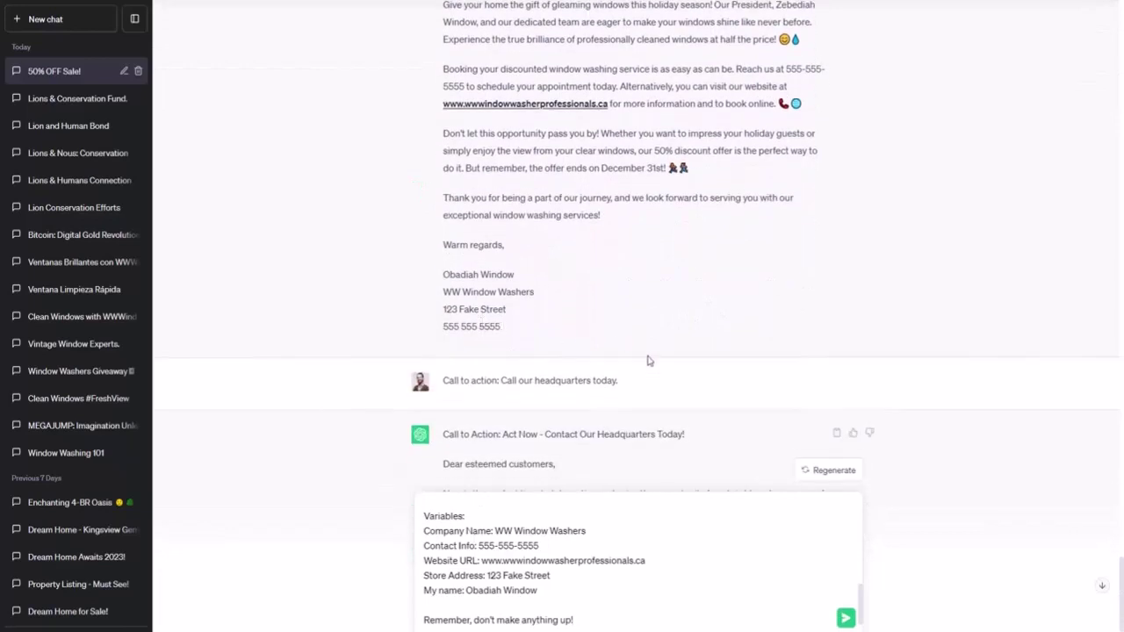
drag(648, 388, 443, 383)
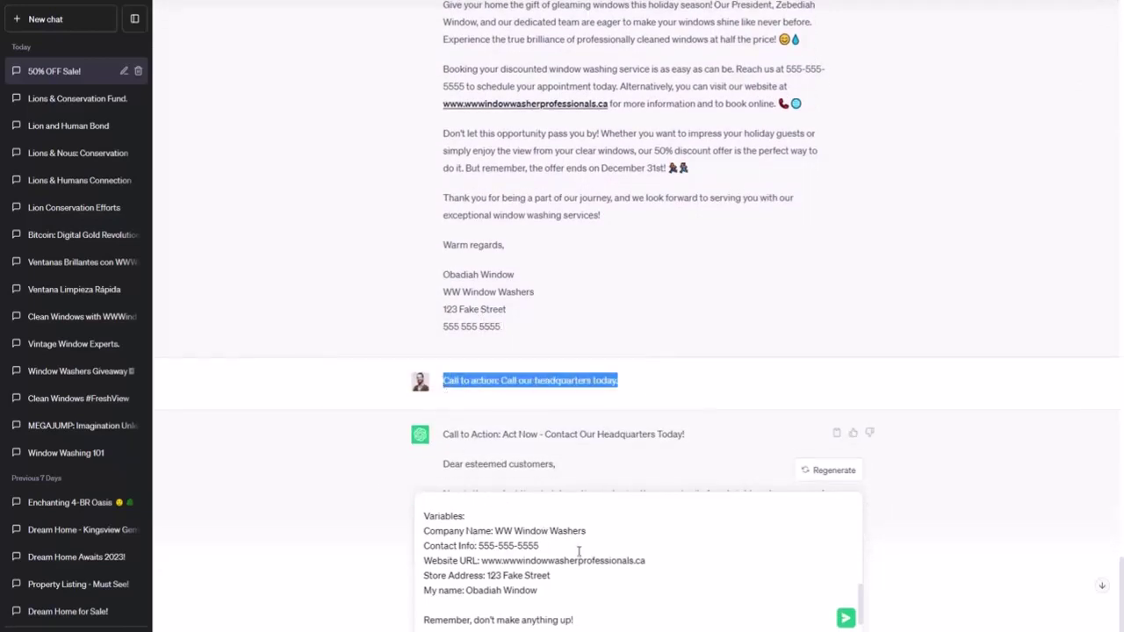
scroll(601, 557, up, 3)
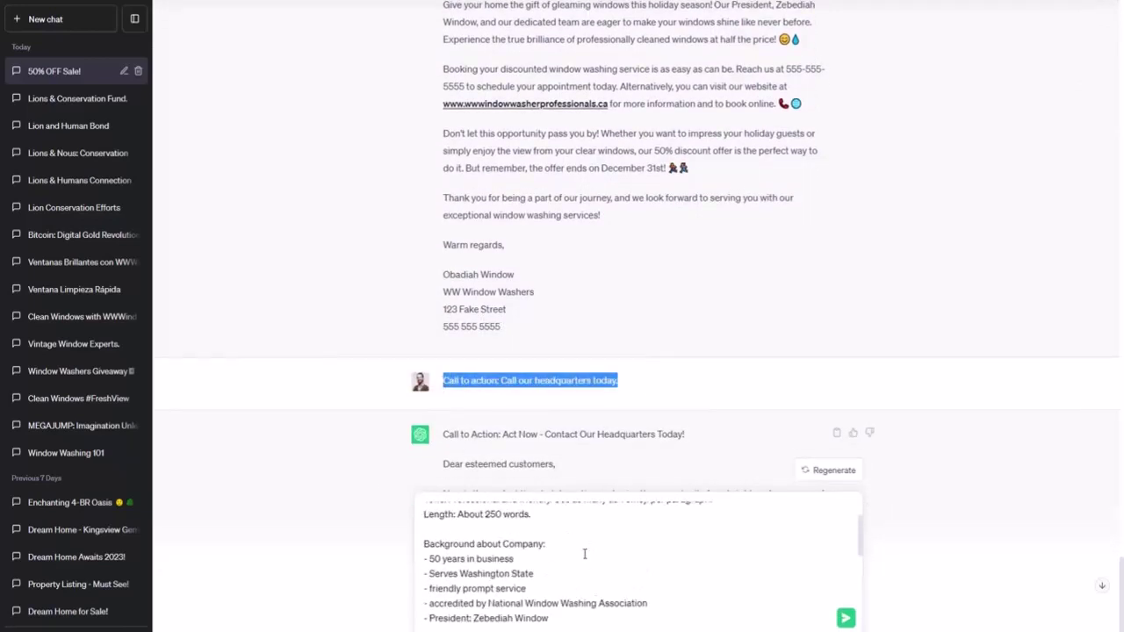
click(575, 527)
key(ctrl+v)
key(ctrl+z)
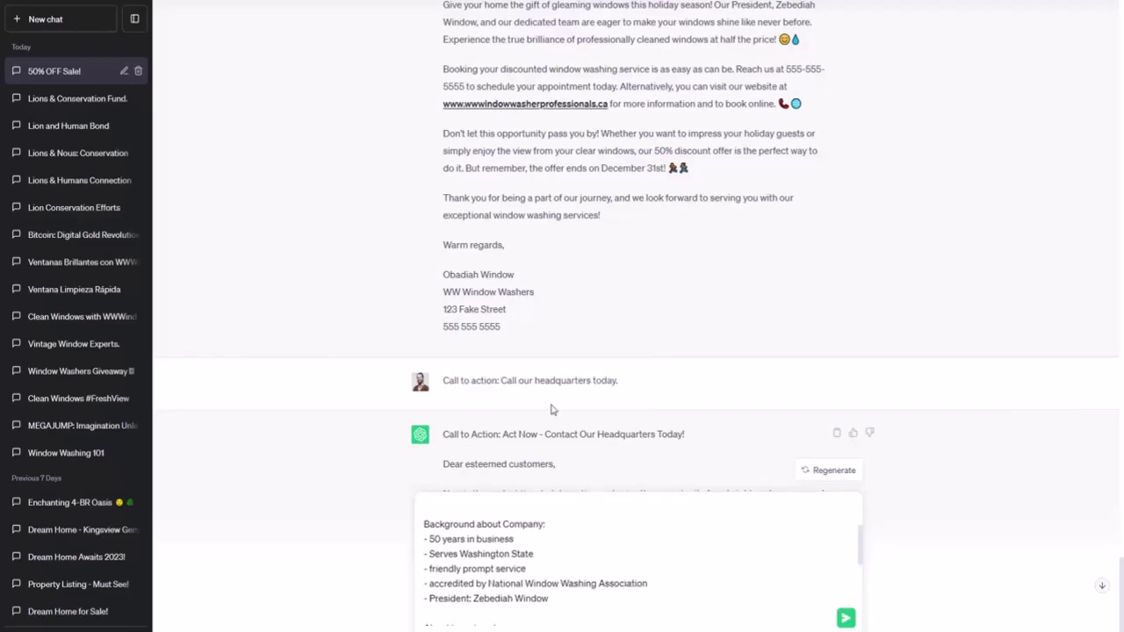
- Copy the earlier end date and "[Contact Info]" lines to the end of the draft's Variables list and send the prompt
scroll(542, 381, up, 8)
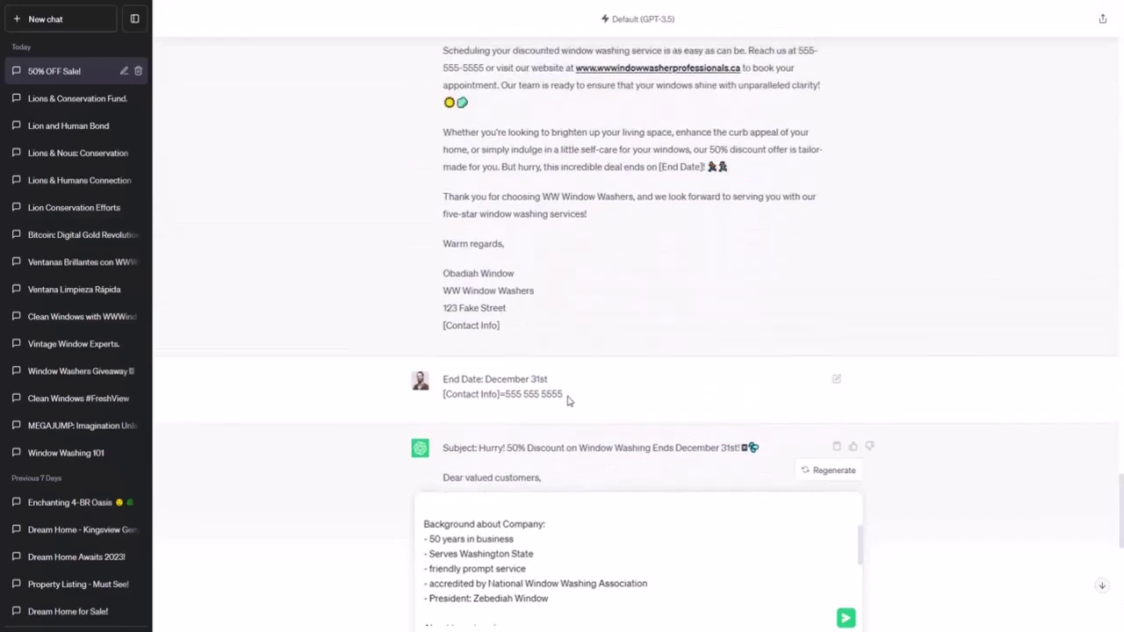
drag(568, 398, 444, 376)
scroll(519, 566, down, 5)
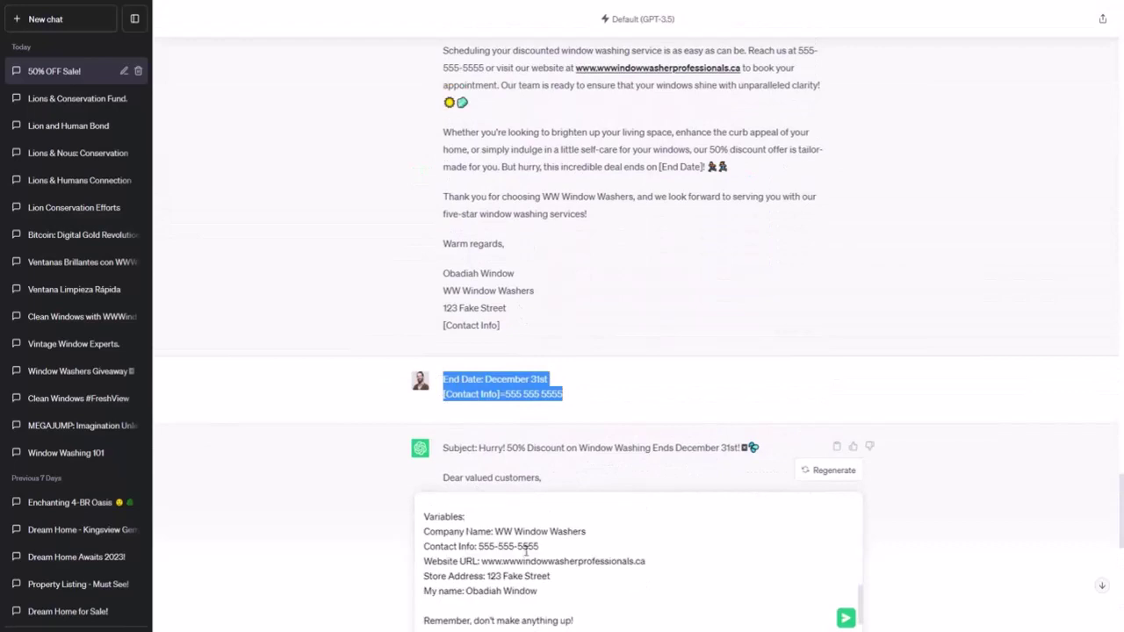
click(566, 584)
key(Return)
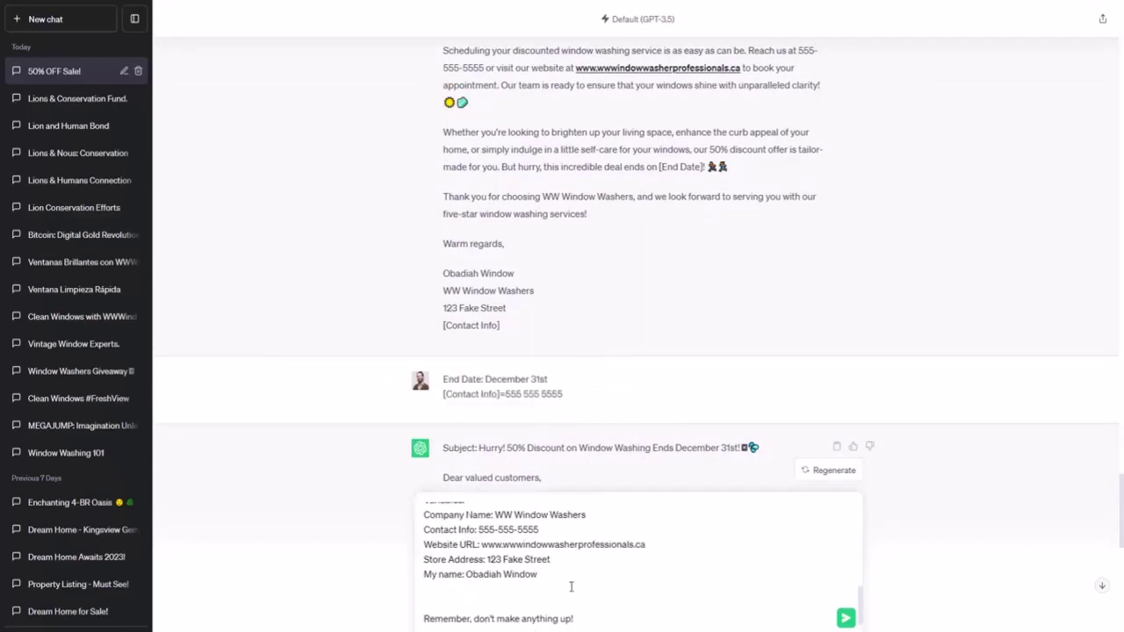
key(ctrl+v)
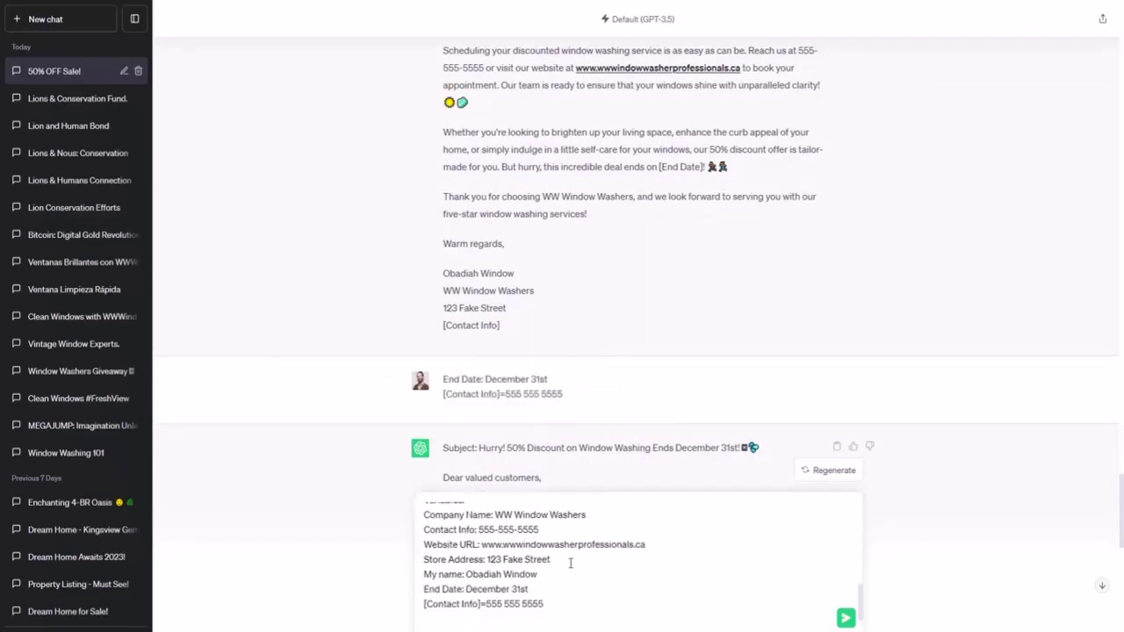
scroll(533, 538, down, 1)
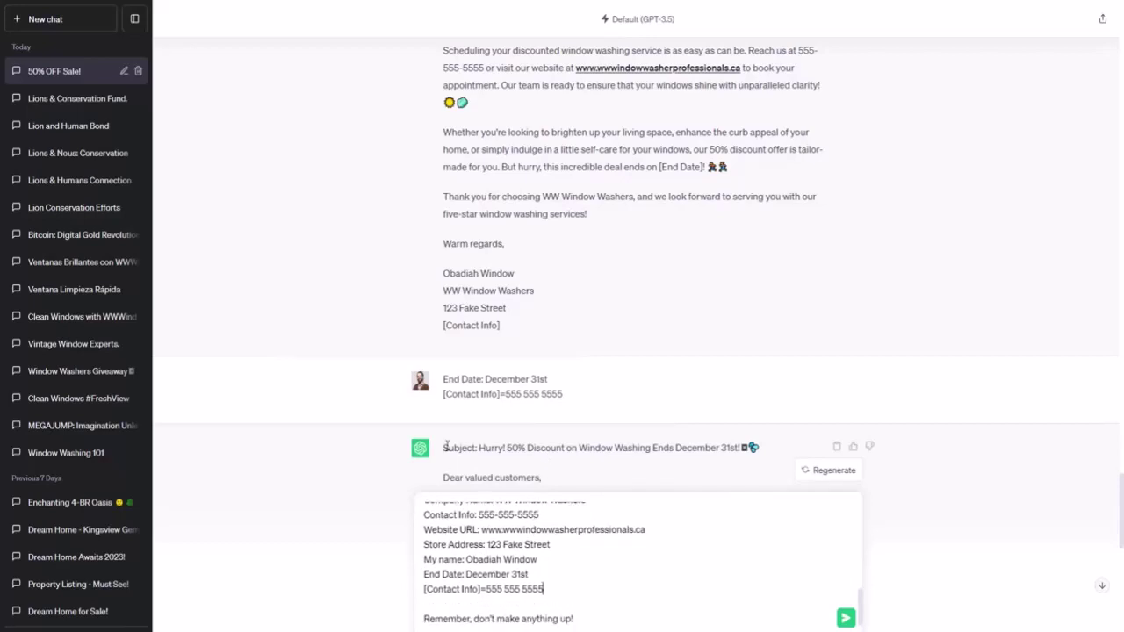
scroll(446, 448, down, 10)
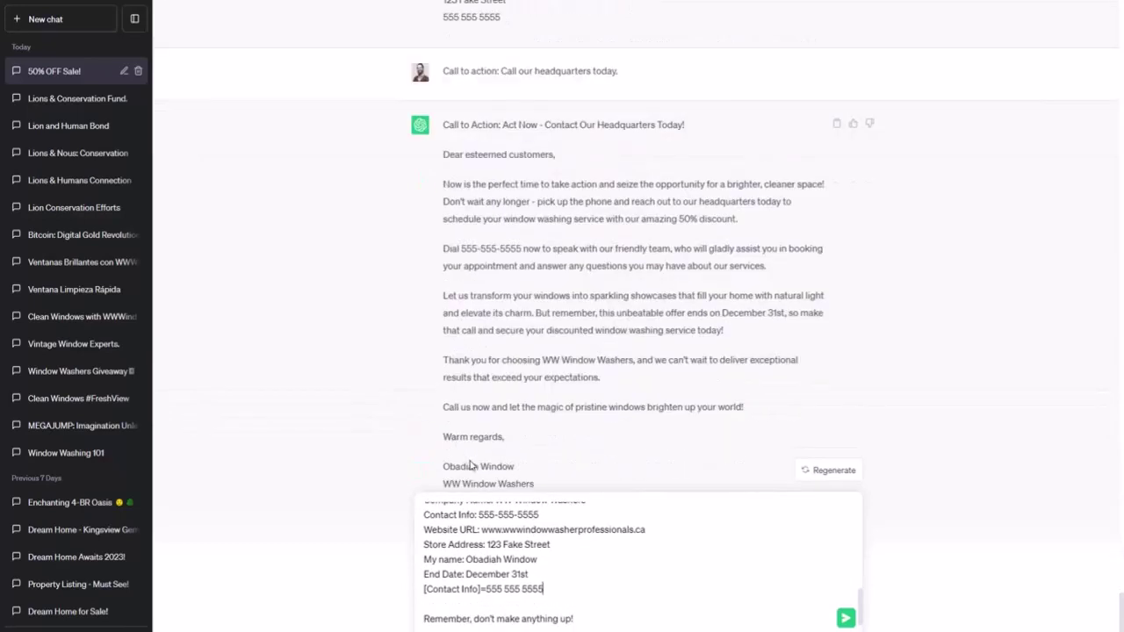
key(Return)
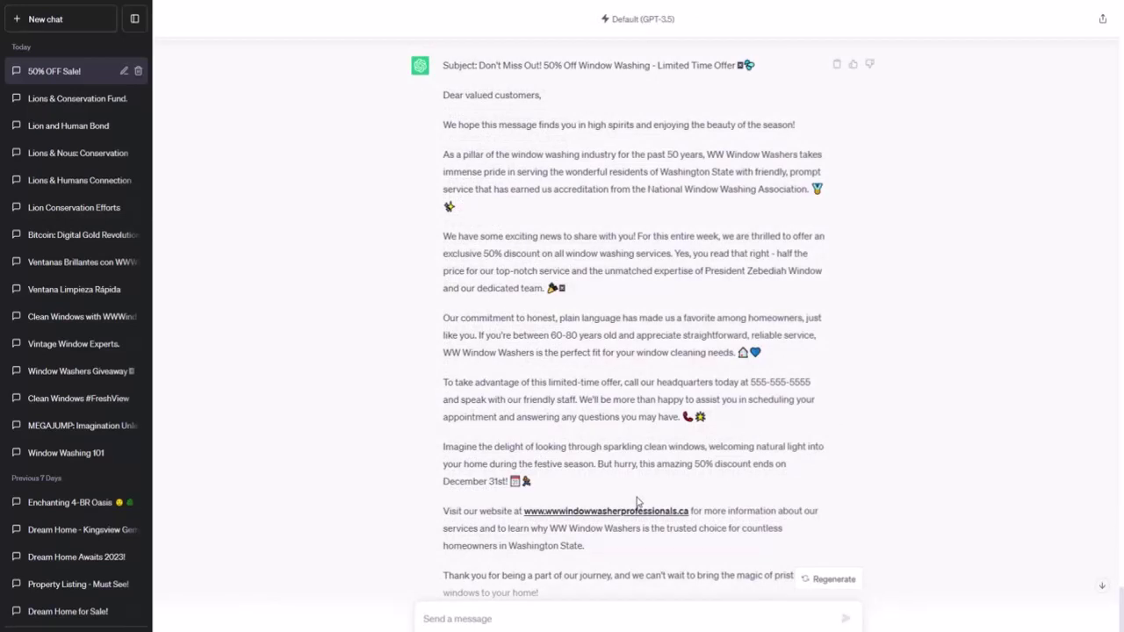
- Review the generated email and copy the full prompt above it into a new GPT-4 chat
scroll(376, 521, down, 3)
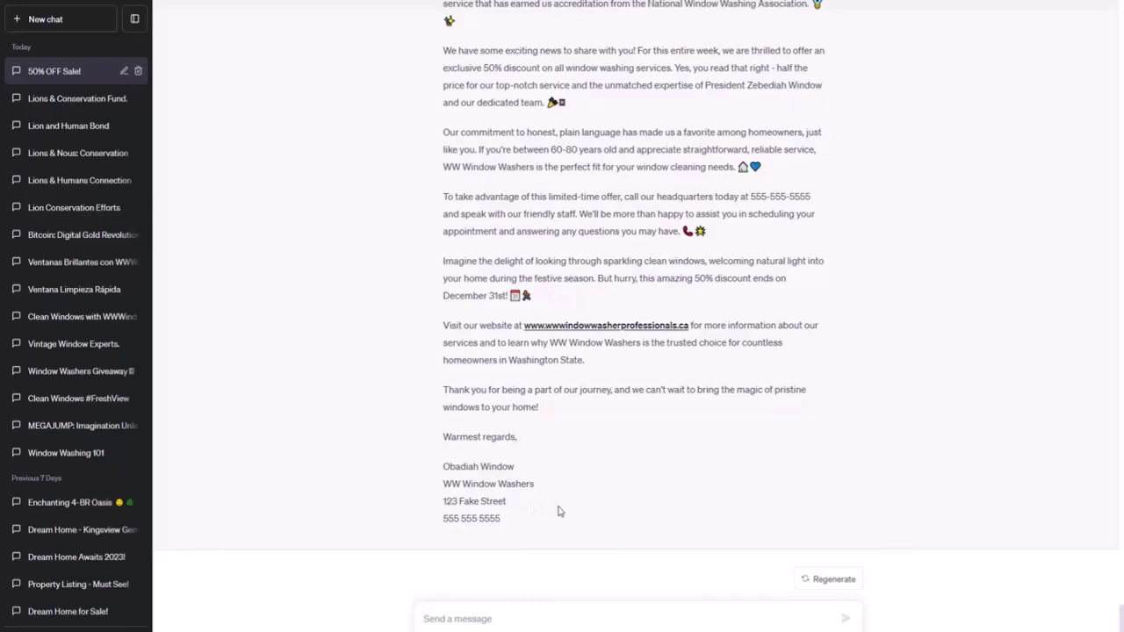
scroll(559, 511, up, 3)
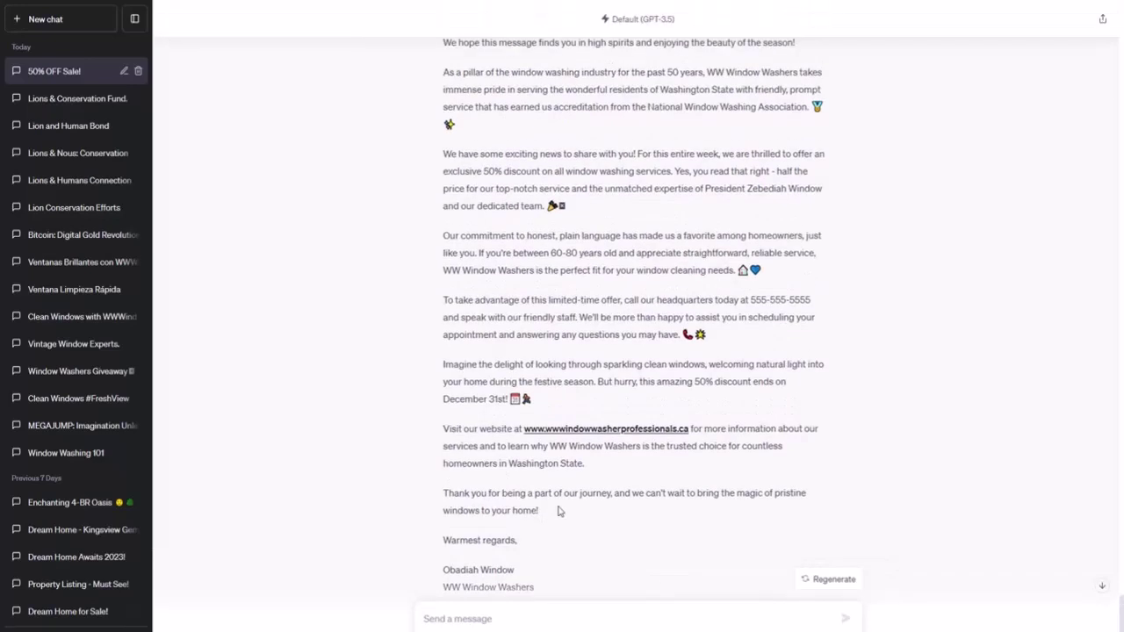
scroll(559, 511, up, 1)
scroll(559, 511, down, 1)
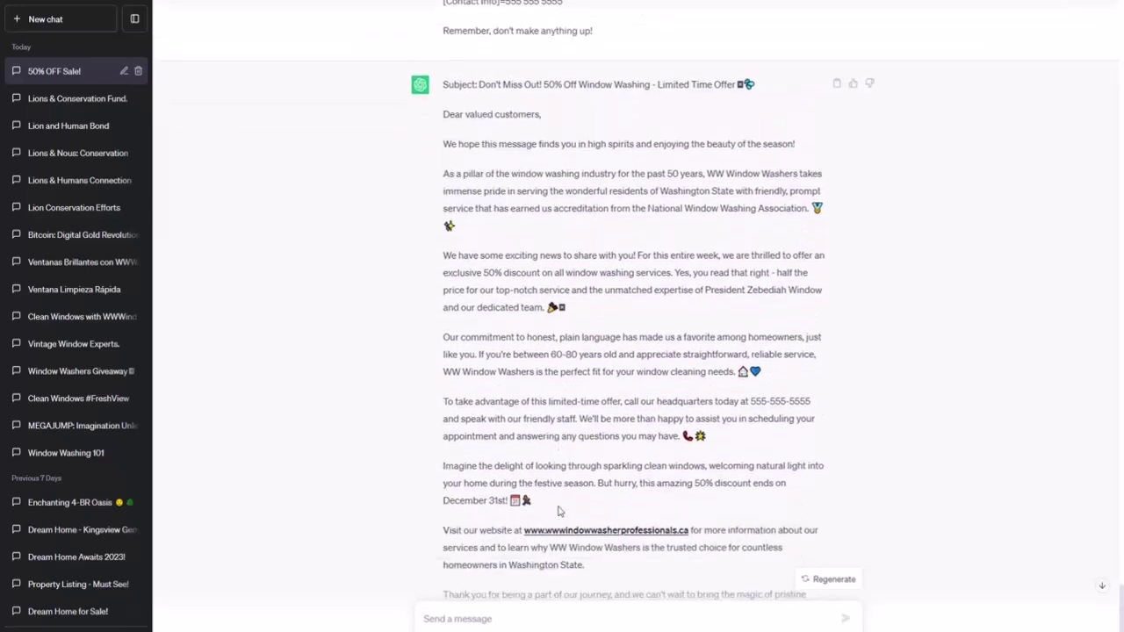
scroll(559, 511, up, 1)
scroll(559, 512, up, 6)
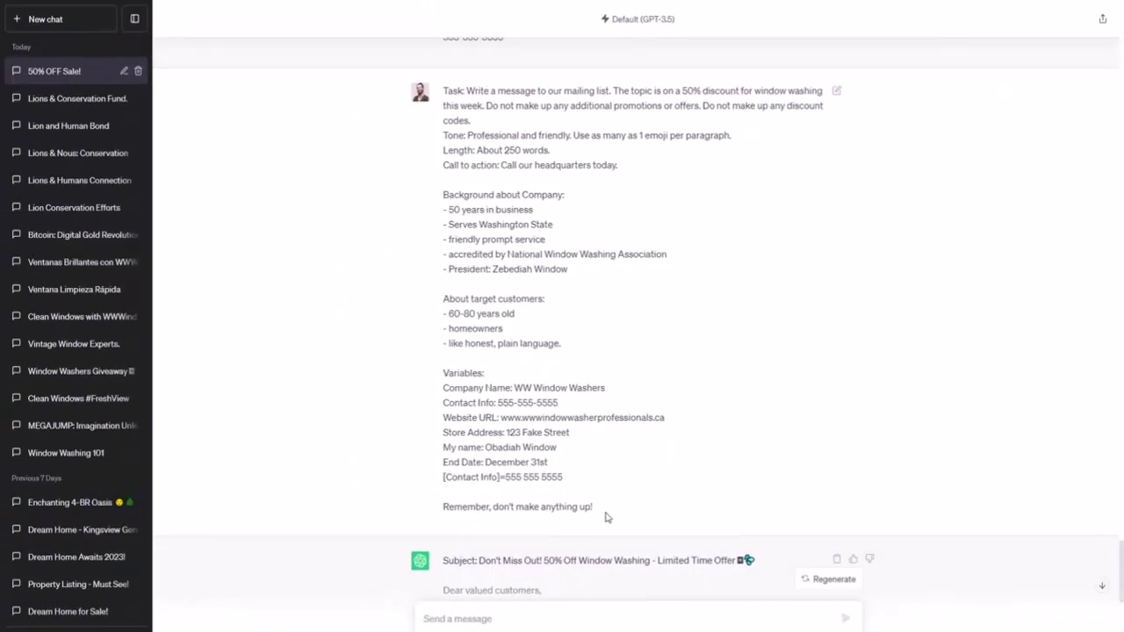
drag(593, 504, 424, 111)
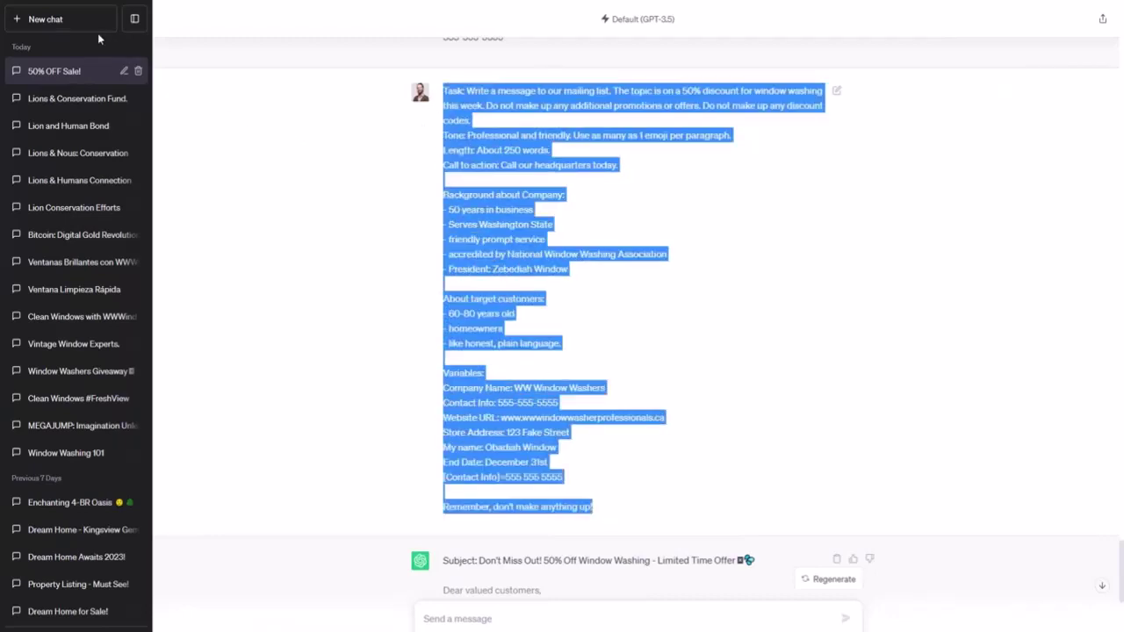
click(58, 29)
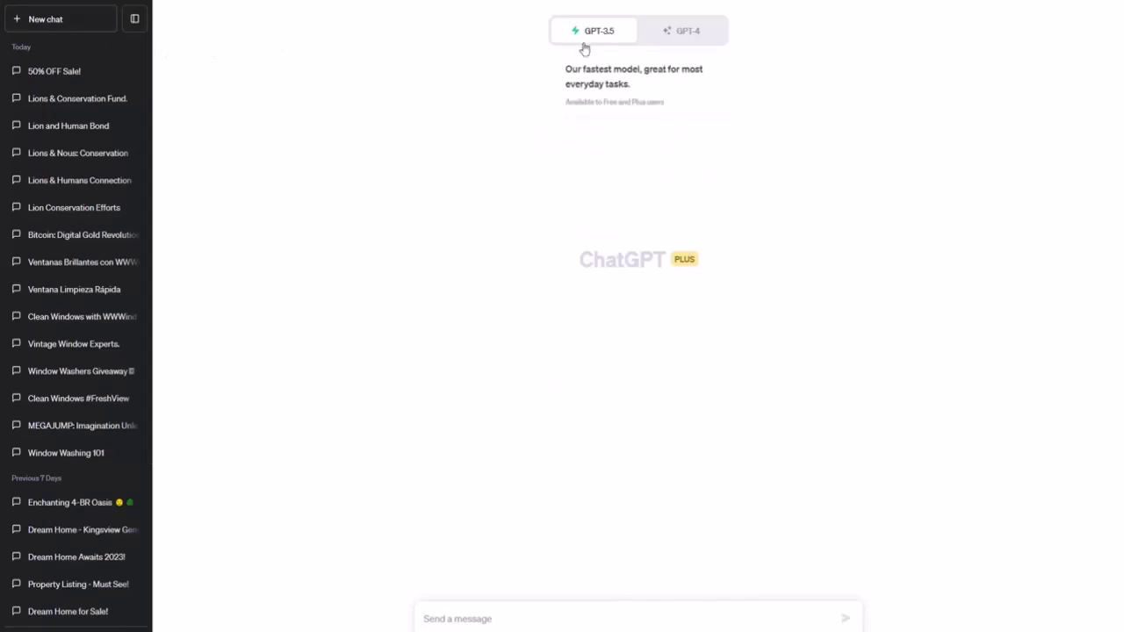
click(652, 42)
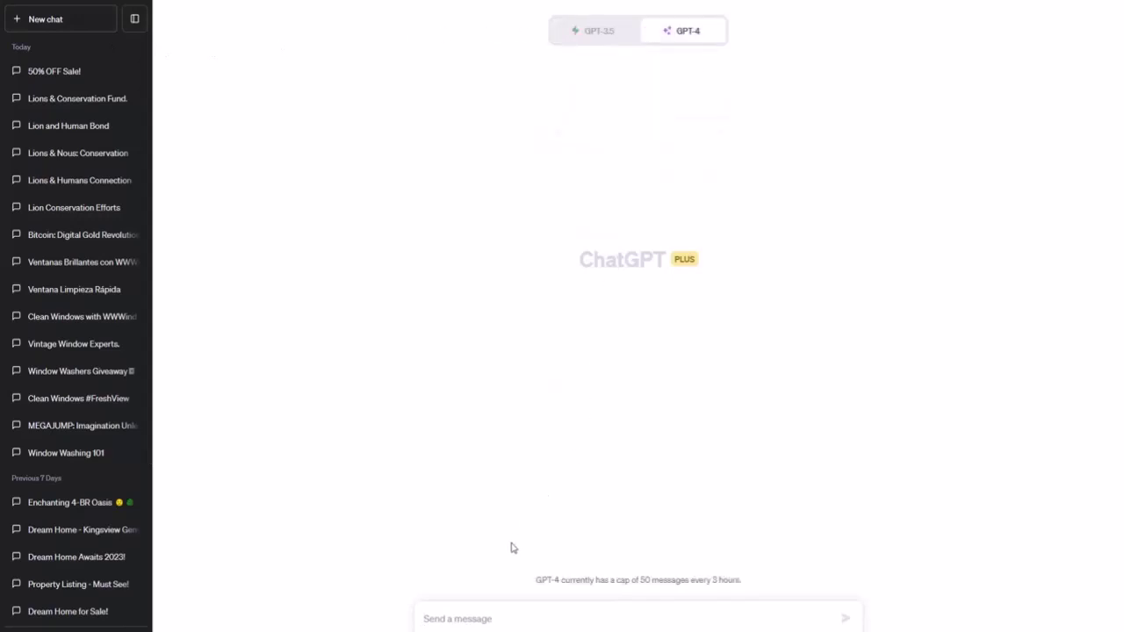
click(478, 620)
key(ctrl)
key(ctrl+v)
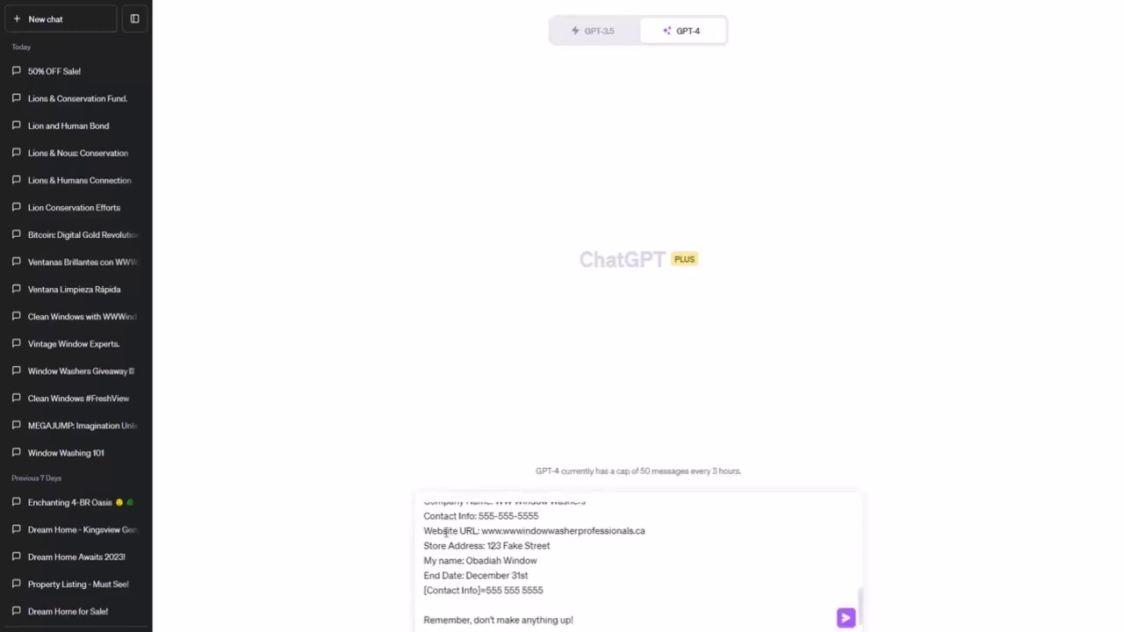
- Put the topic on its own line and change it to a webinar hosted by the named company representative, "where he provides valuable window washing tips"
scroll(447, 532, up, 5)
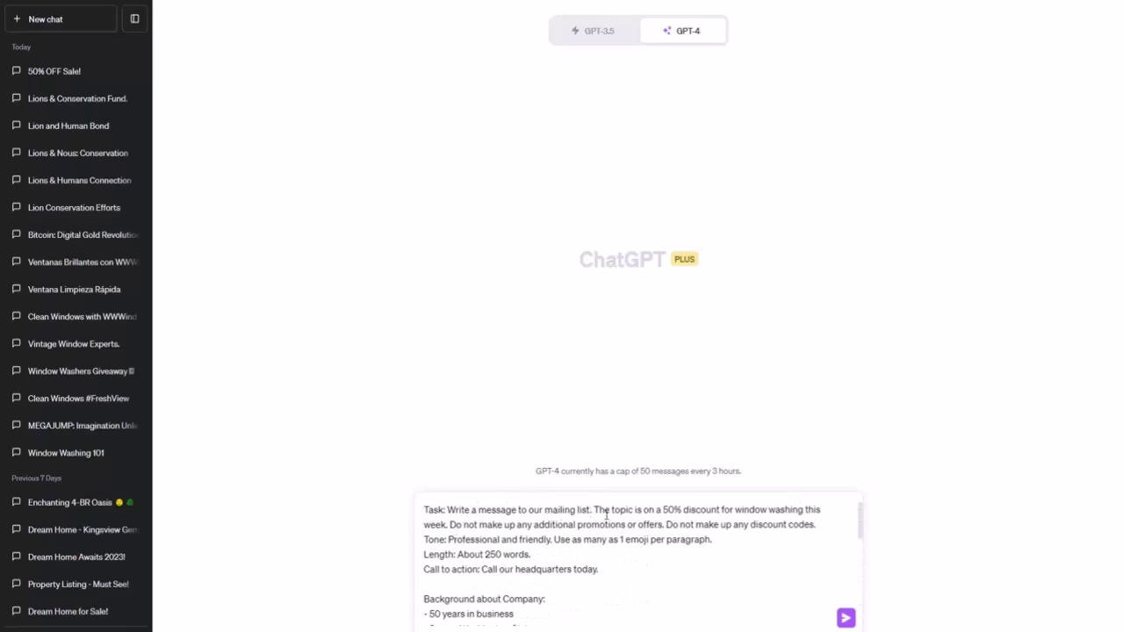
click(593, 511)
key(shift+Return)
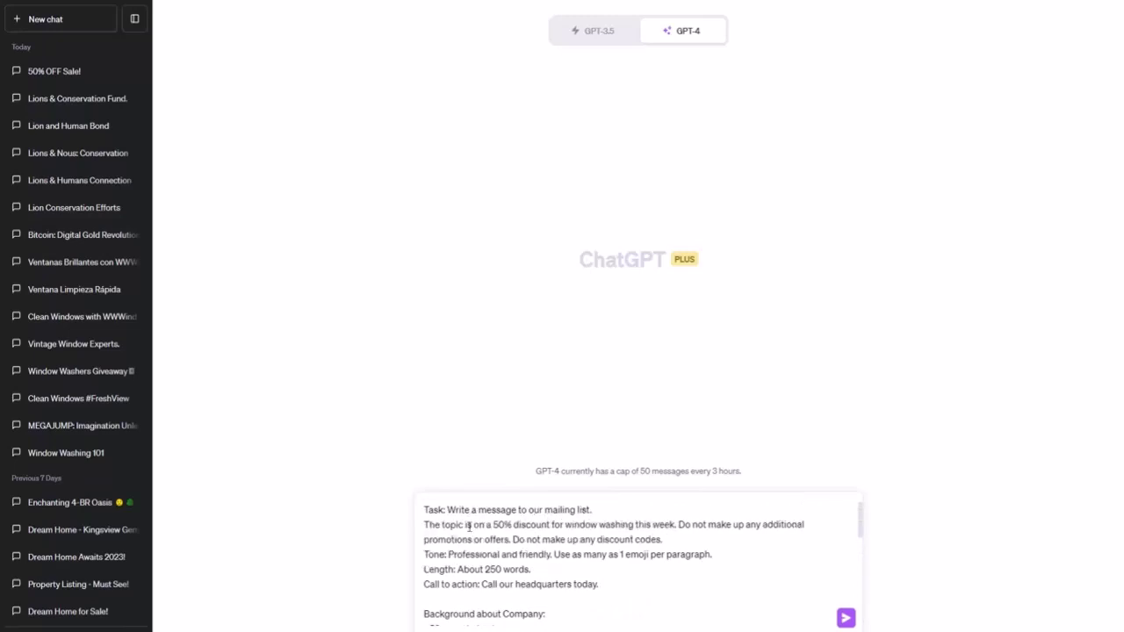
drag(474, 527, 674, 525)
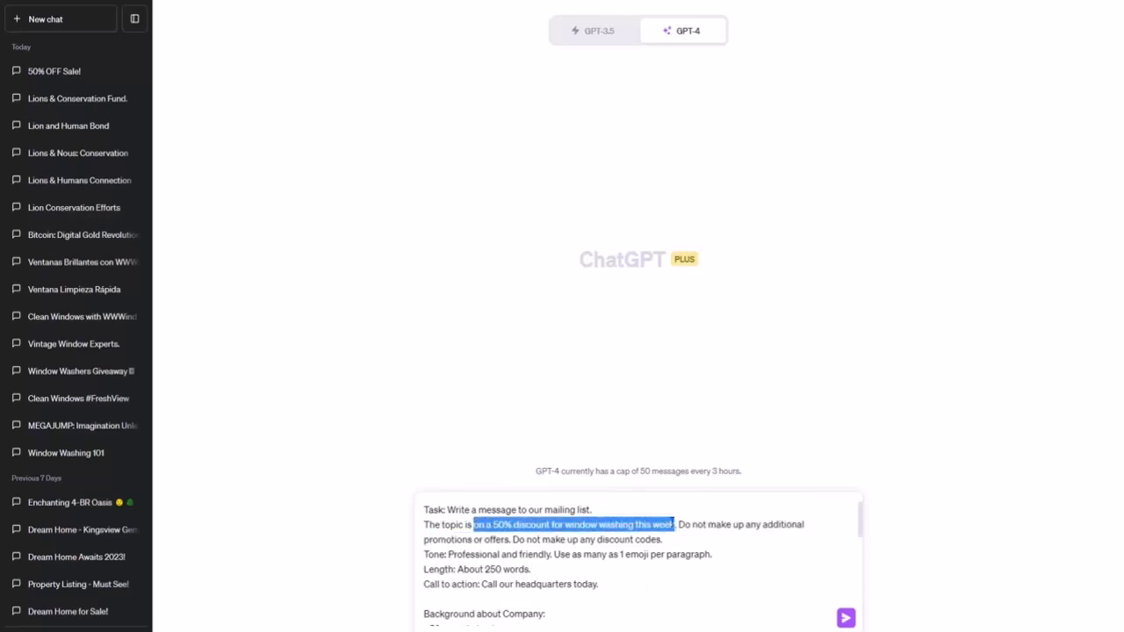
text(a web)
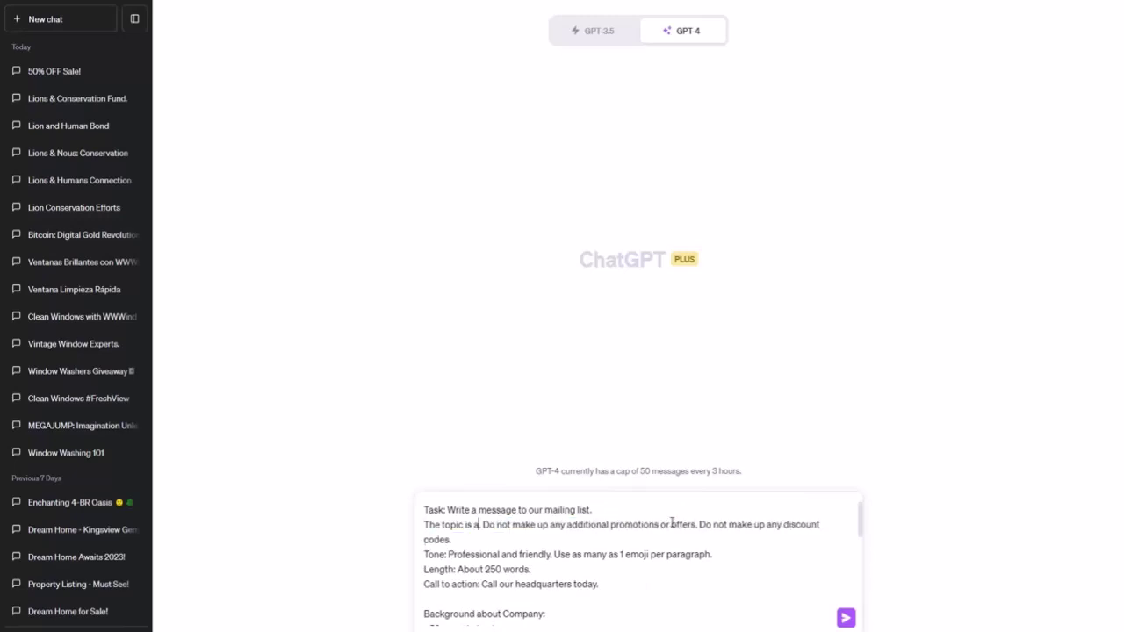
text(inar hosted b)
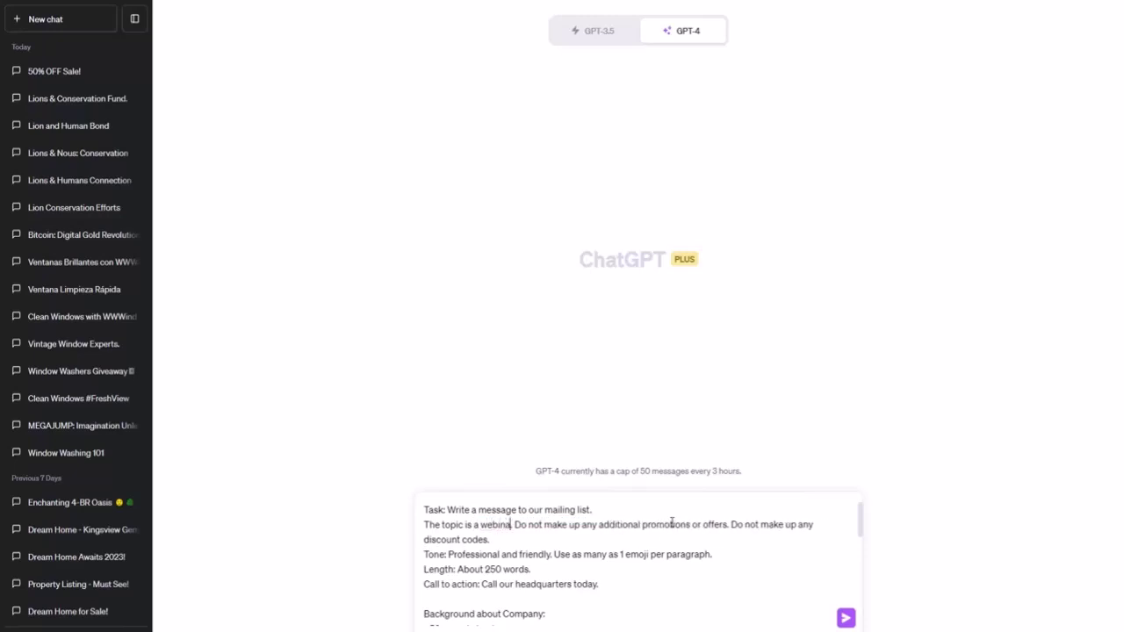
text(y Obidiah)
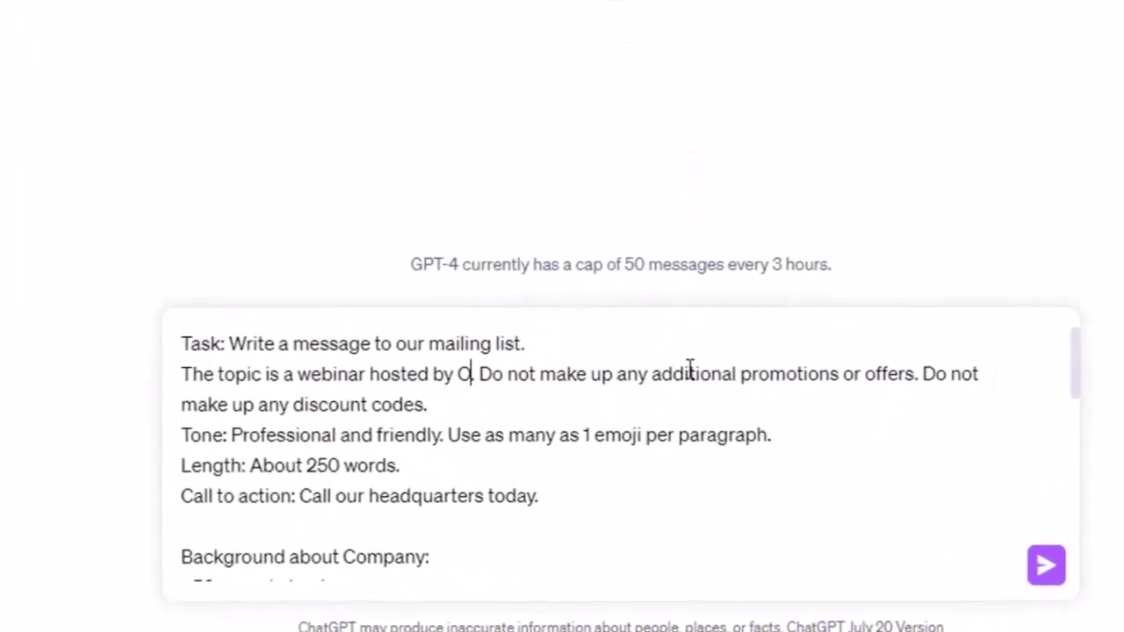
text( Window )
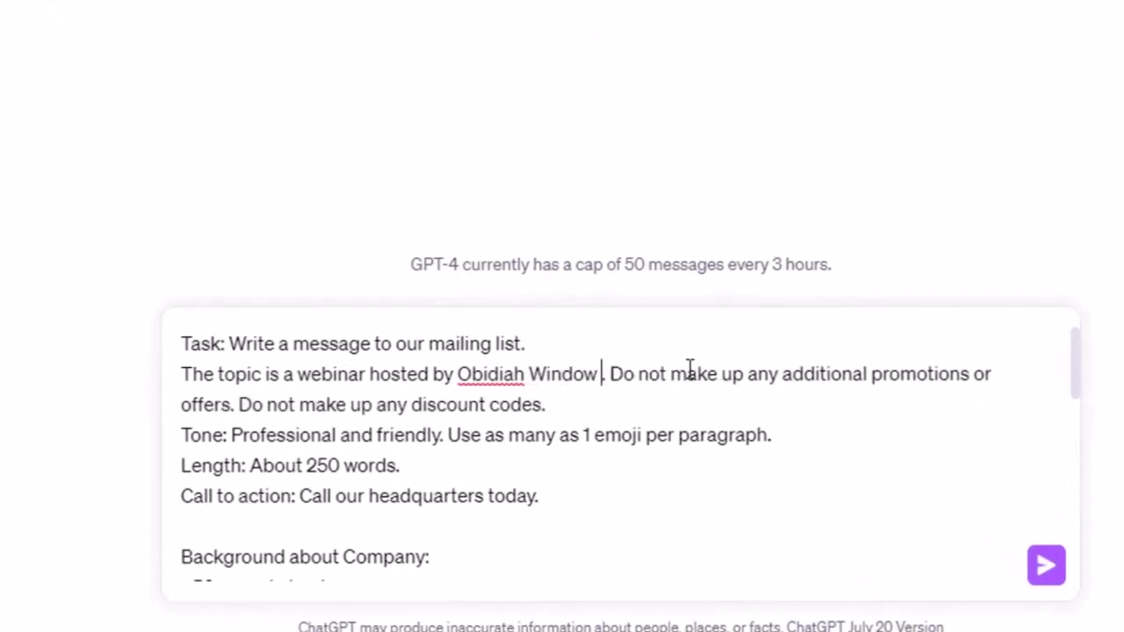
text(where he)
key(Delete)
text(provides valuable)
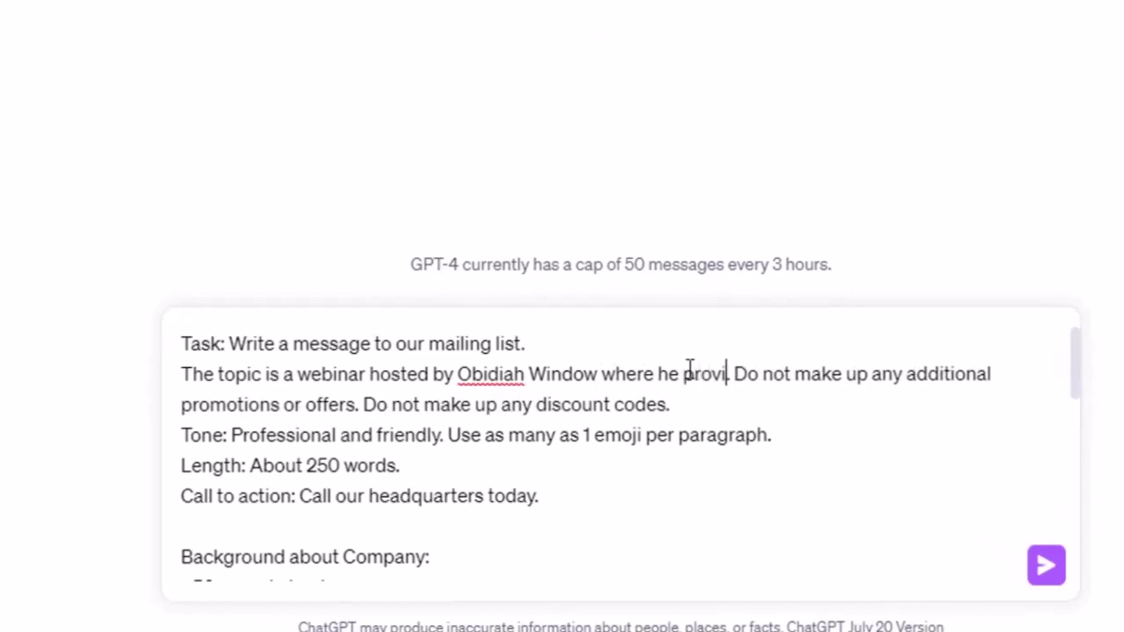
text(indow washing tips)
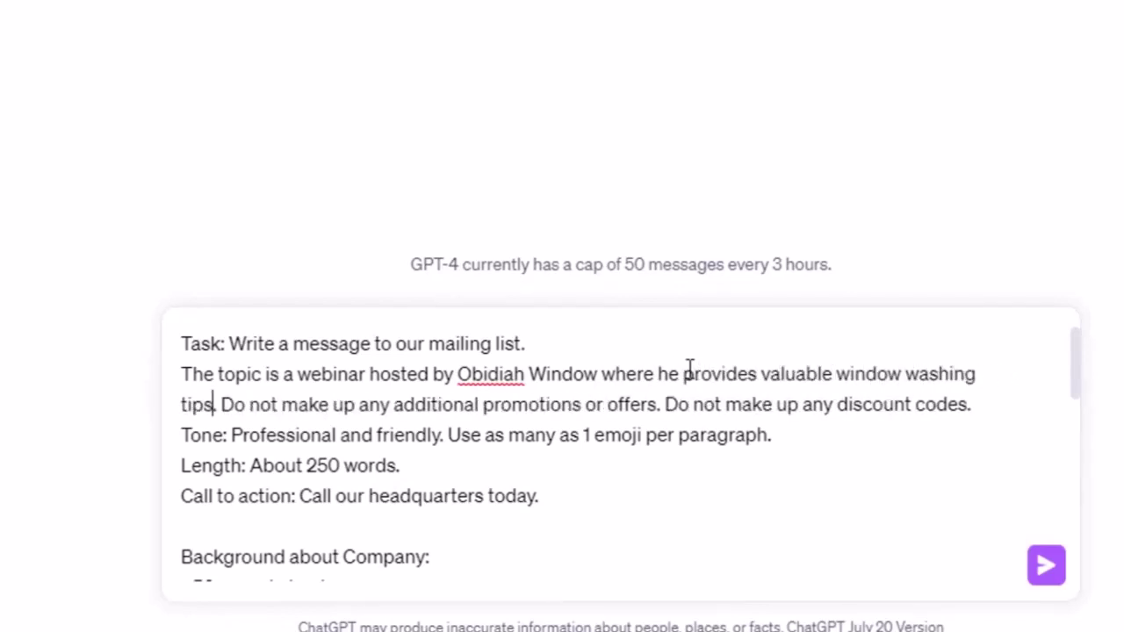
- Change the prompt's call to action to "Sign up for the webinar."
drag(535, 496, 312, 497)
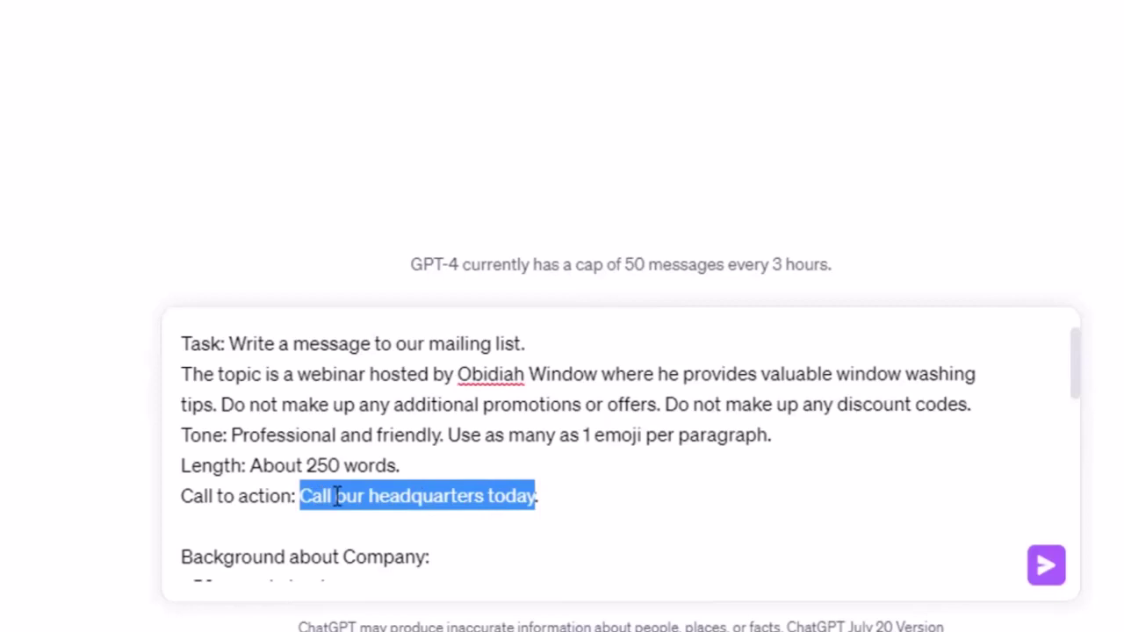
text(Sign u)
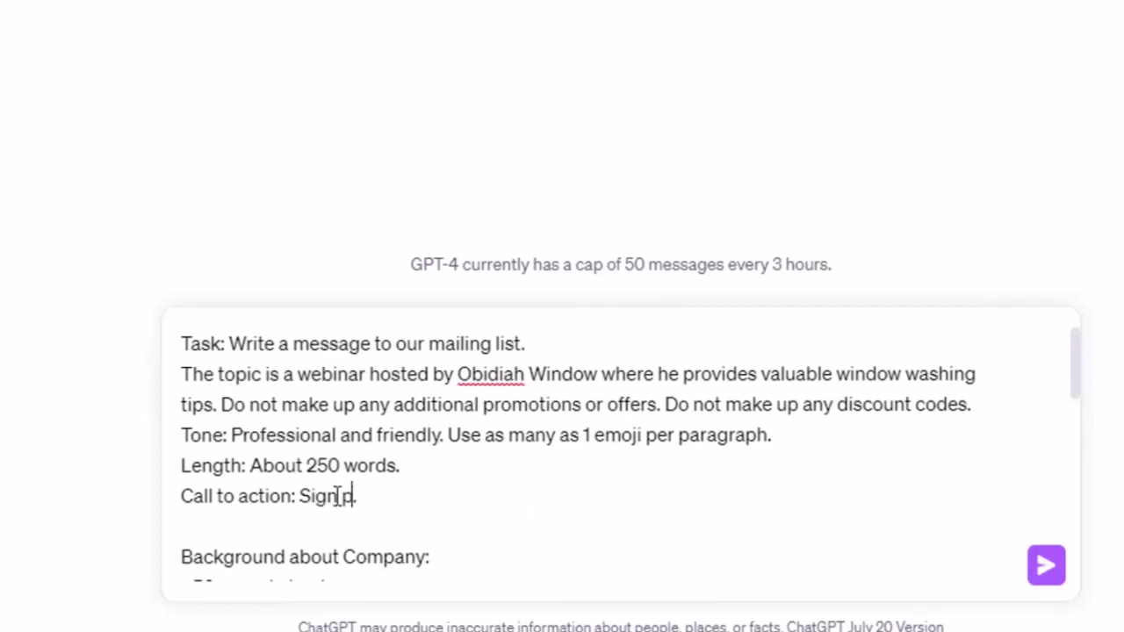
text(p for the we)
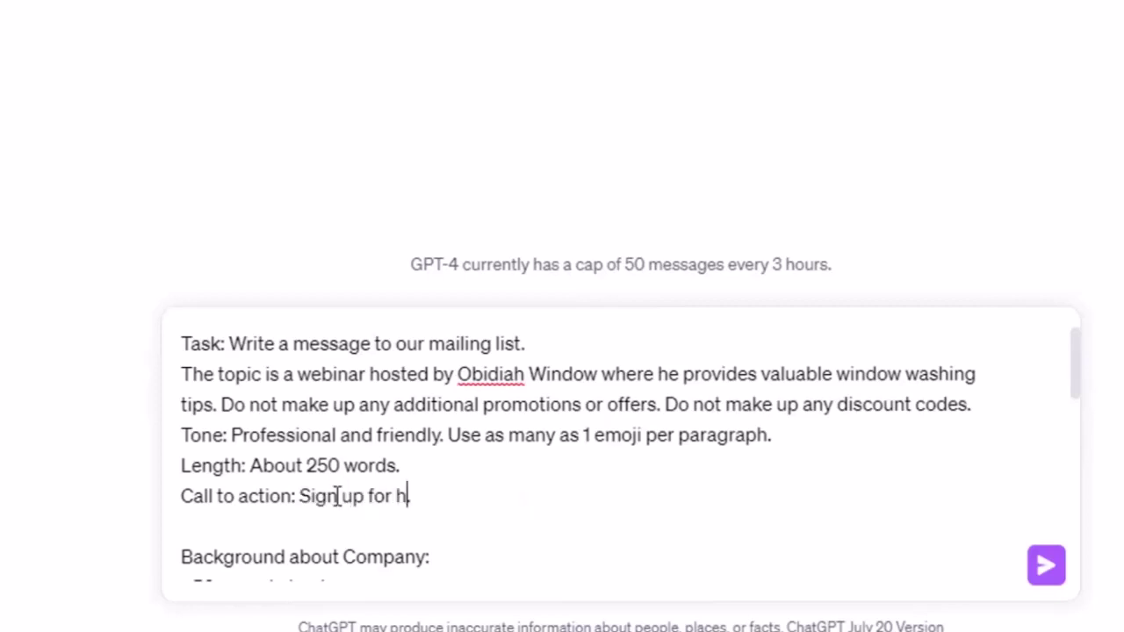
text(binar.)
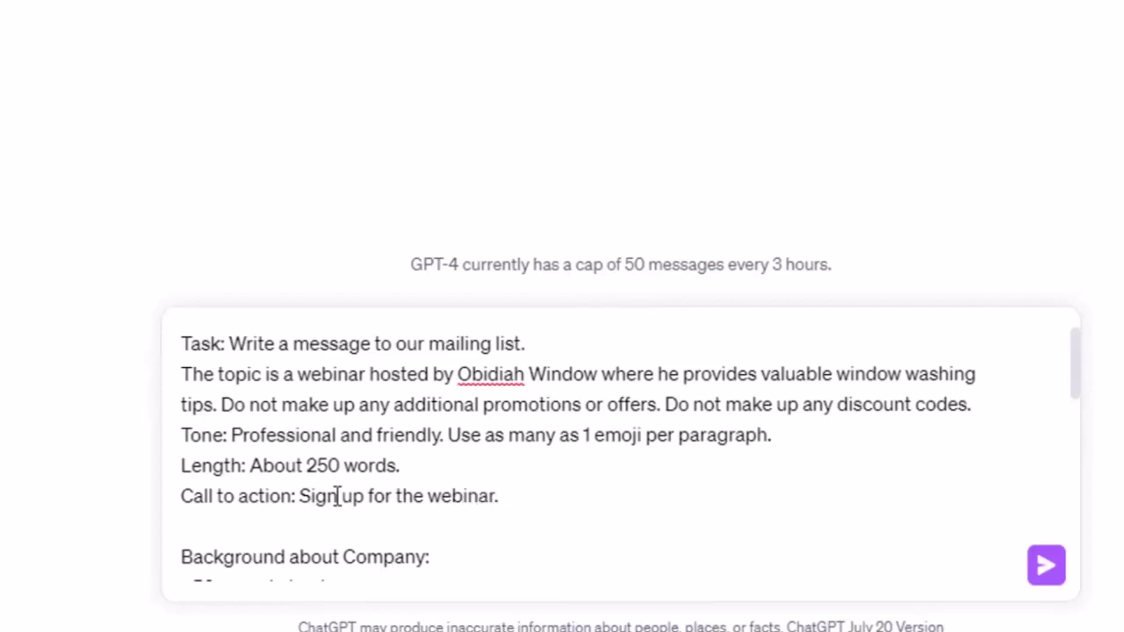
- Add a "Webinar Signup Link:" line as the first entry of the prompt's Variables list
scroll(347, 491, down, 5)
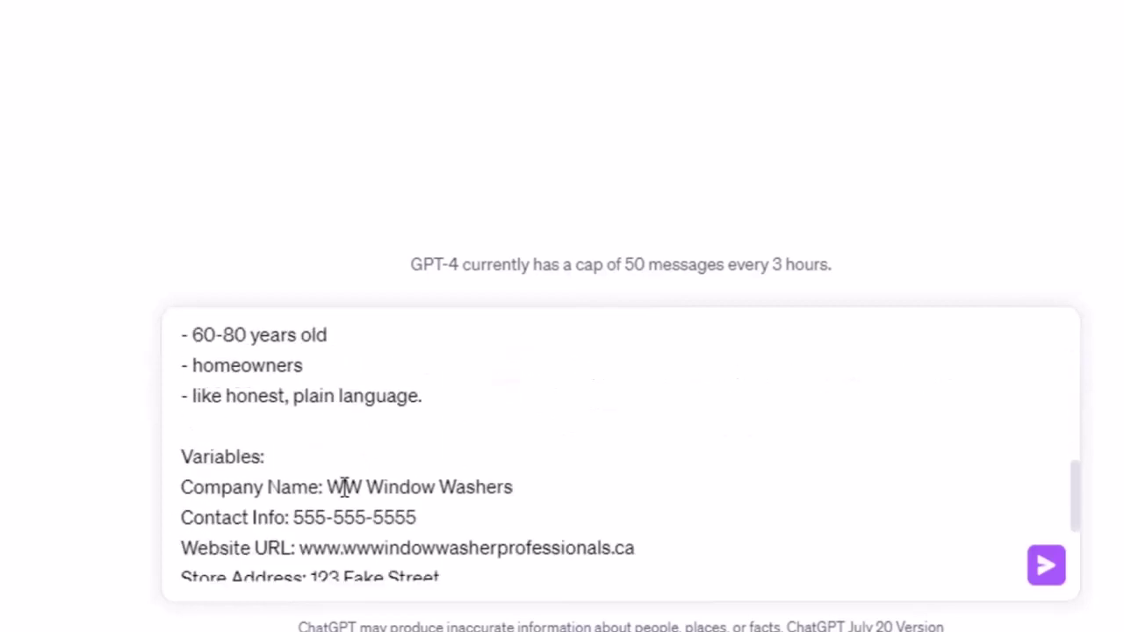
click(422, 457)
key(BackSpace)
key(BackSpace)
key(BackSpace)
key(BackSpace)
key(BackSpace)
key(BackSpace)
key(BackSpace)
key(BackSpace)
key(BackSpace)
key(BackSpace)
text(We)
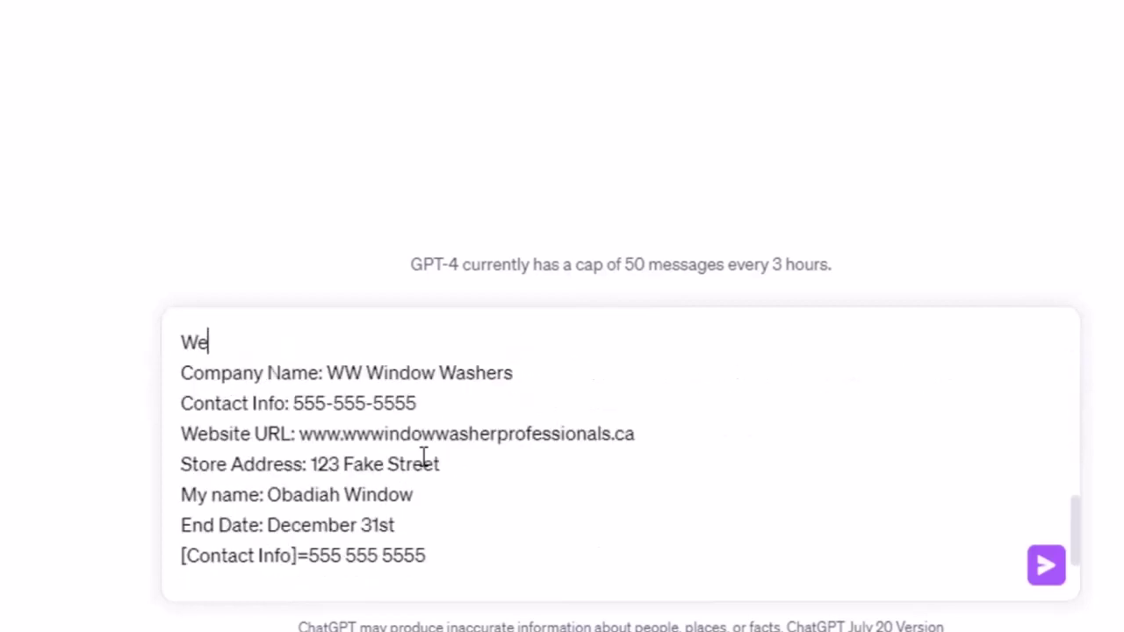
text(binar Sineup)
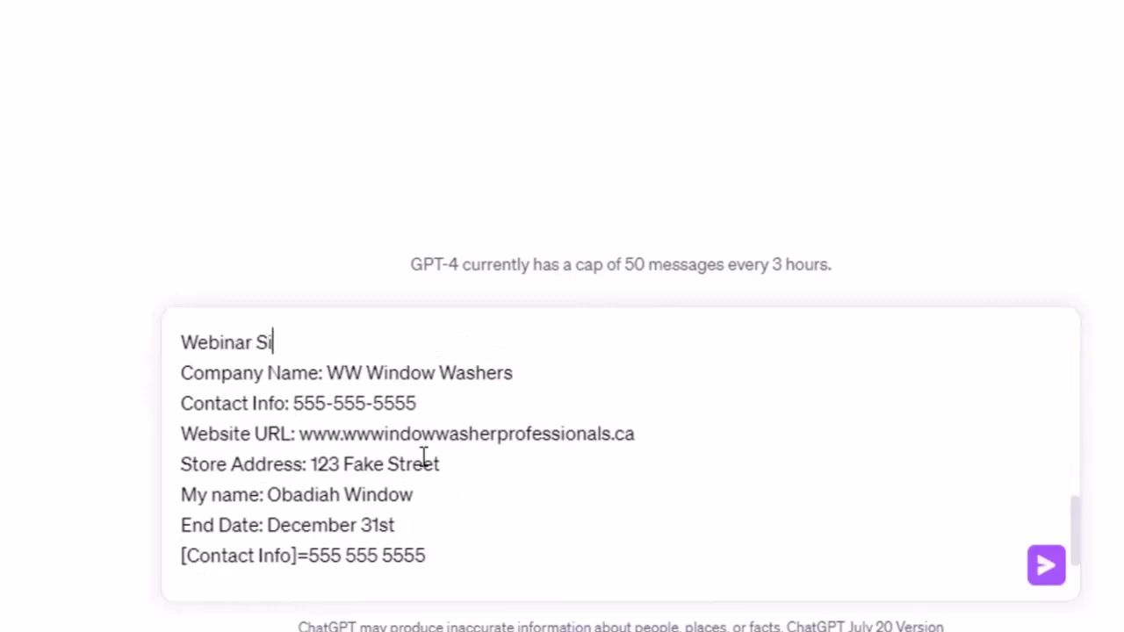
key(BackSpace)
key(BackSpace)
key(BackSpace)
key(BackSpace)
text(gnup Link: )
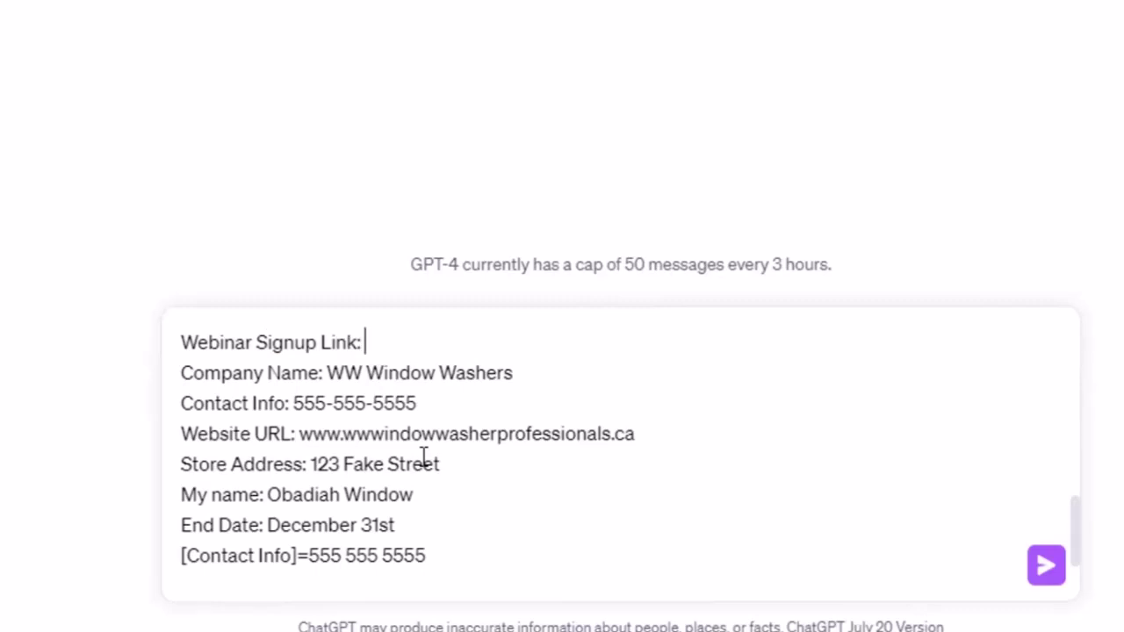
text(ire.io/wwwwww)
key(Left)
key(Left)
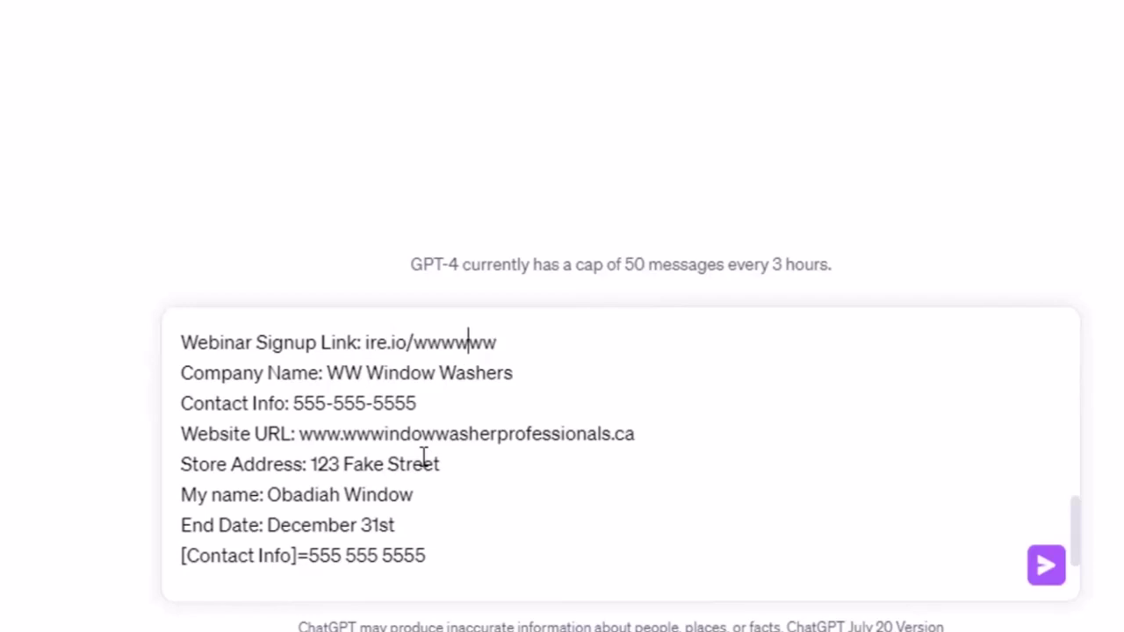
key(Left)
key(Left)
key(Left)
key(Left)
key(Left)
key(Left)
key(Left)
key(Left)
key(Left)
key(Left)
key(Left)
text(http)
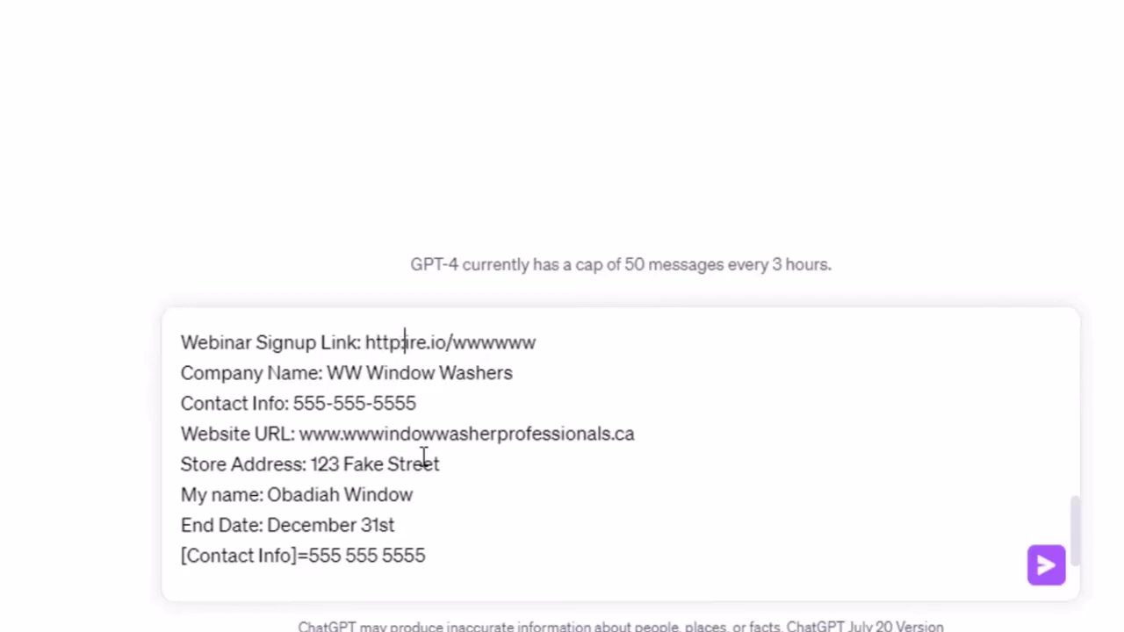
text(://)
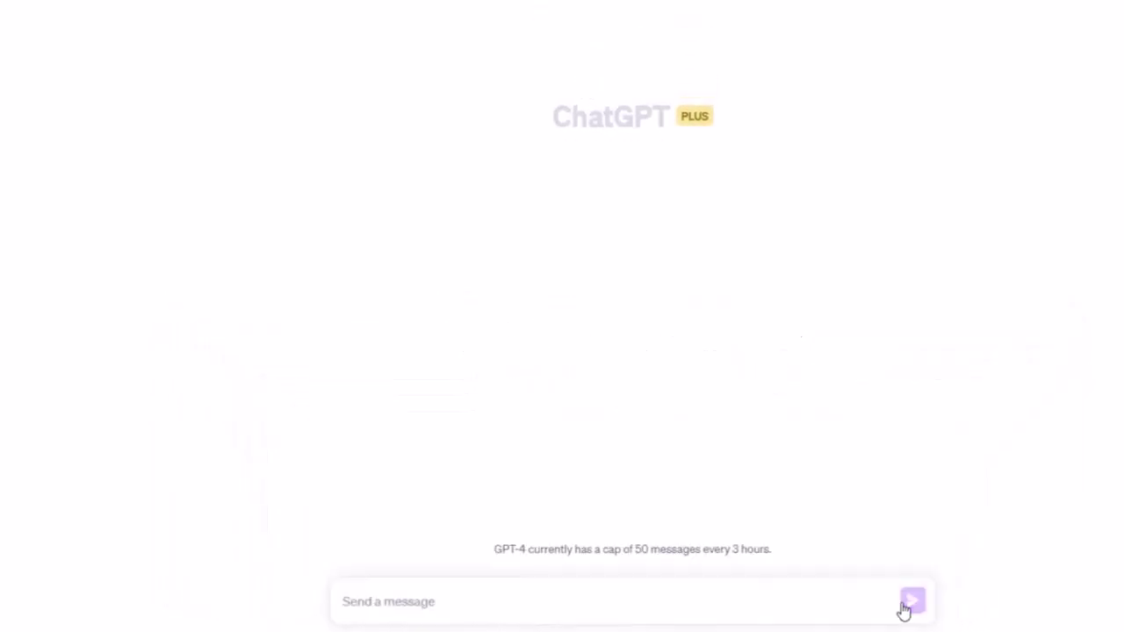
click(912, 601)
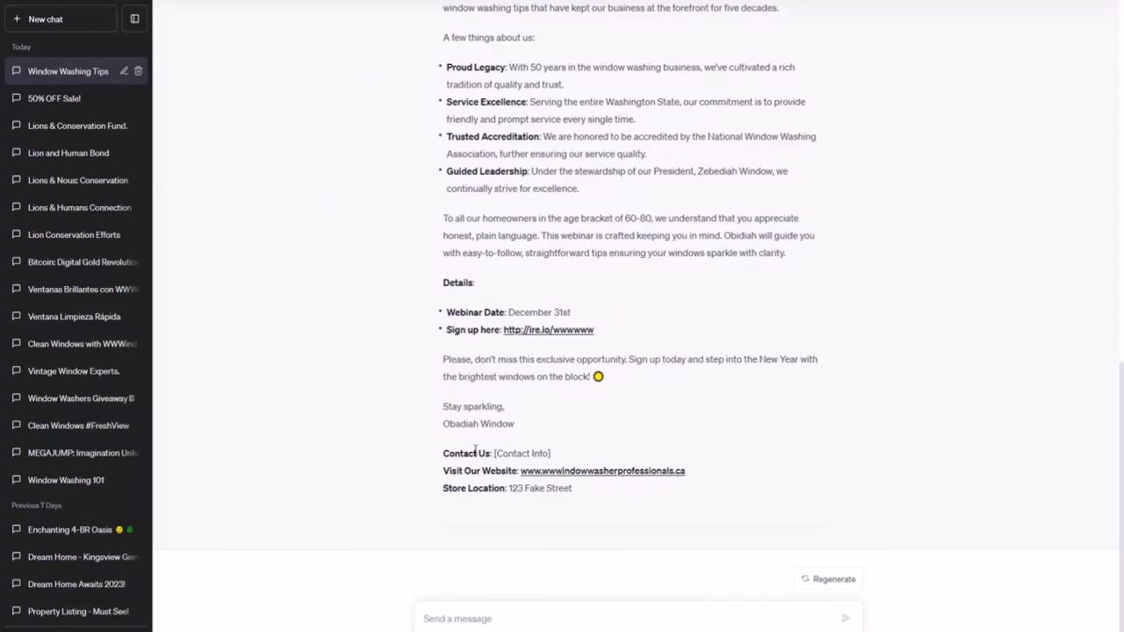
- Review the generated webinar email, reopen the sent prompt for editing and remove the "End Date: December 31st" line from its Variables
scroll(550, 452, up, 5)
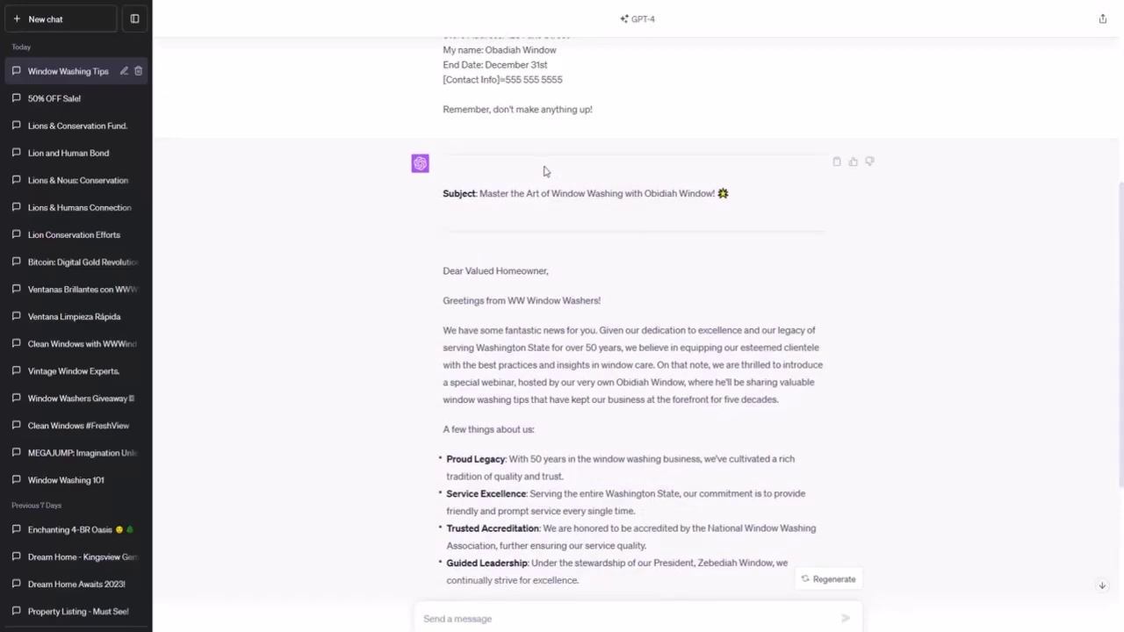
scroll(622, 331, down, 3)
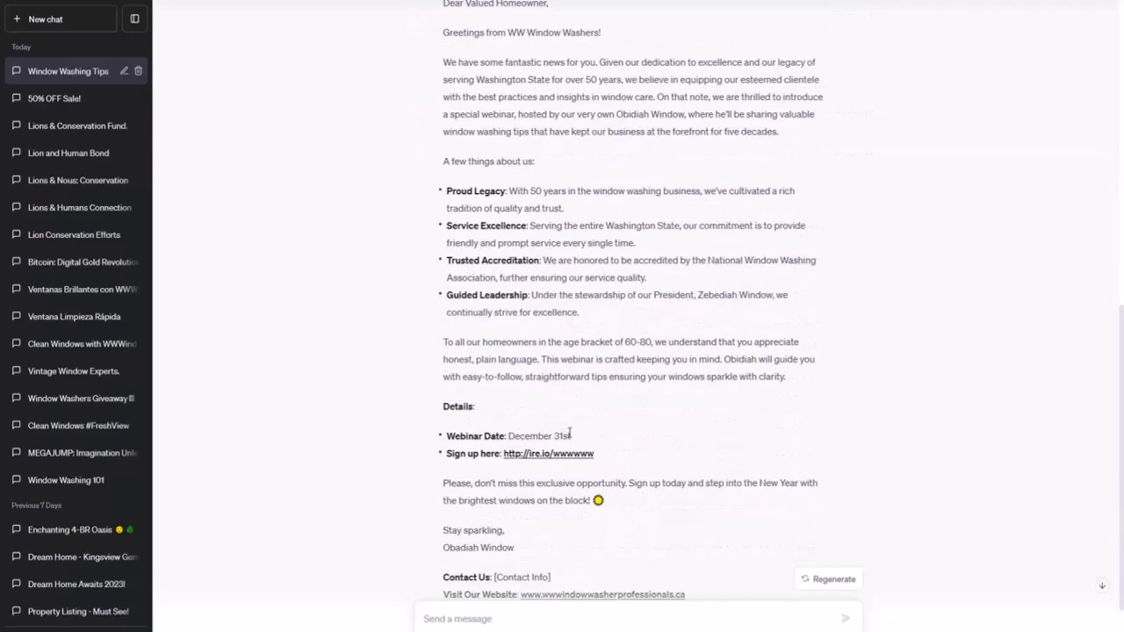
scroll(569, 433, up, 5)
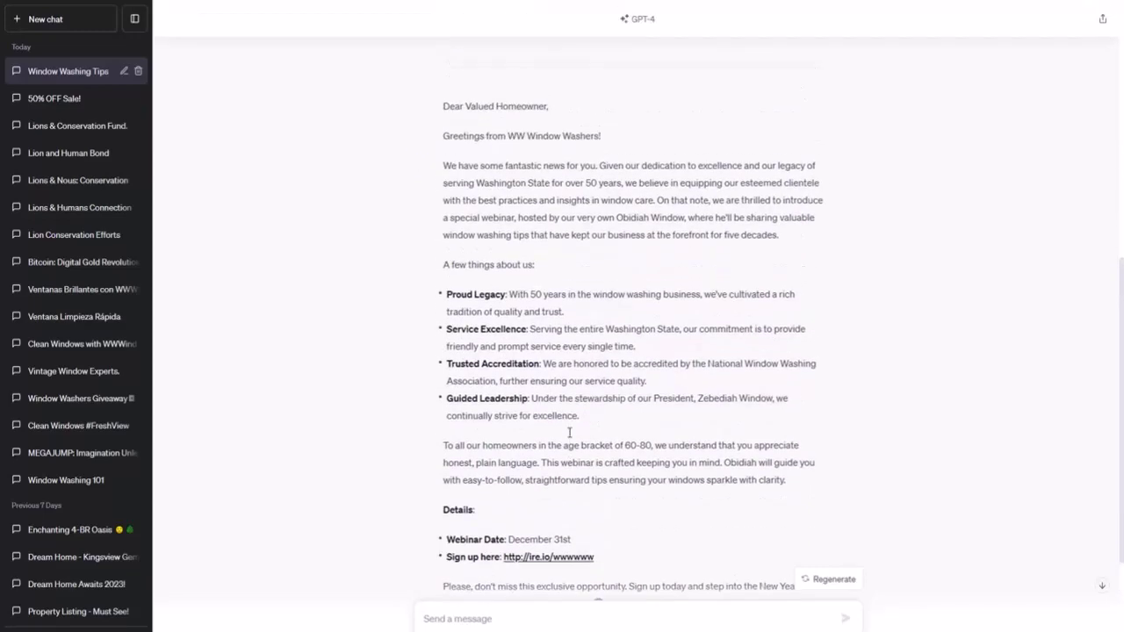
scroll(570, 433, up, 3)
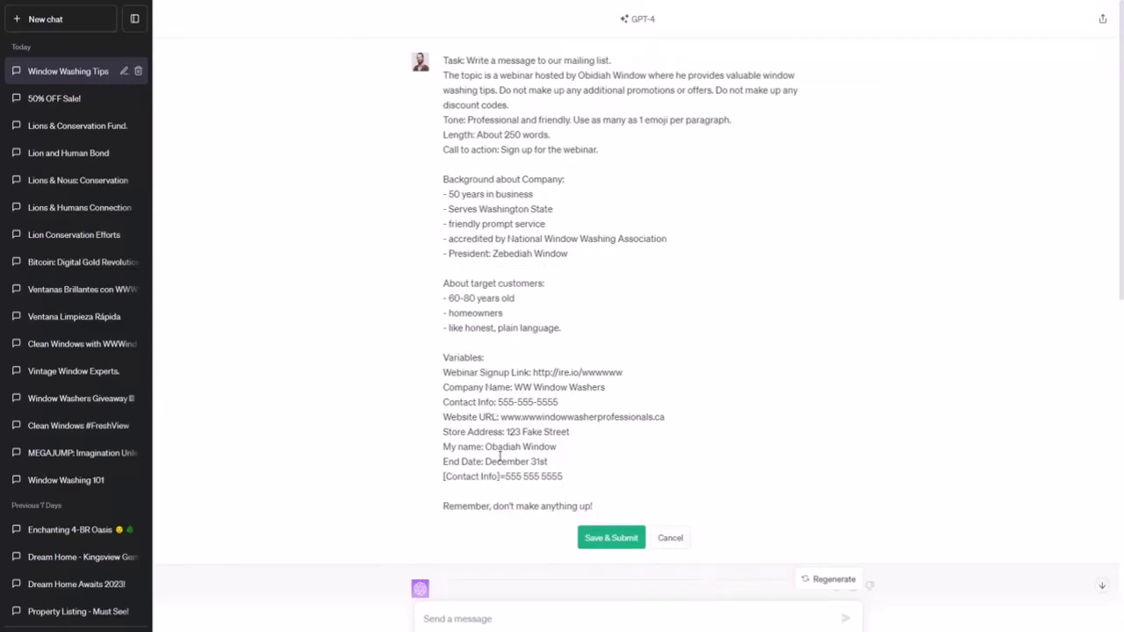
drag(444, 463, 546, 463)
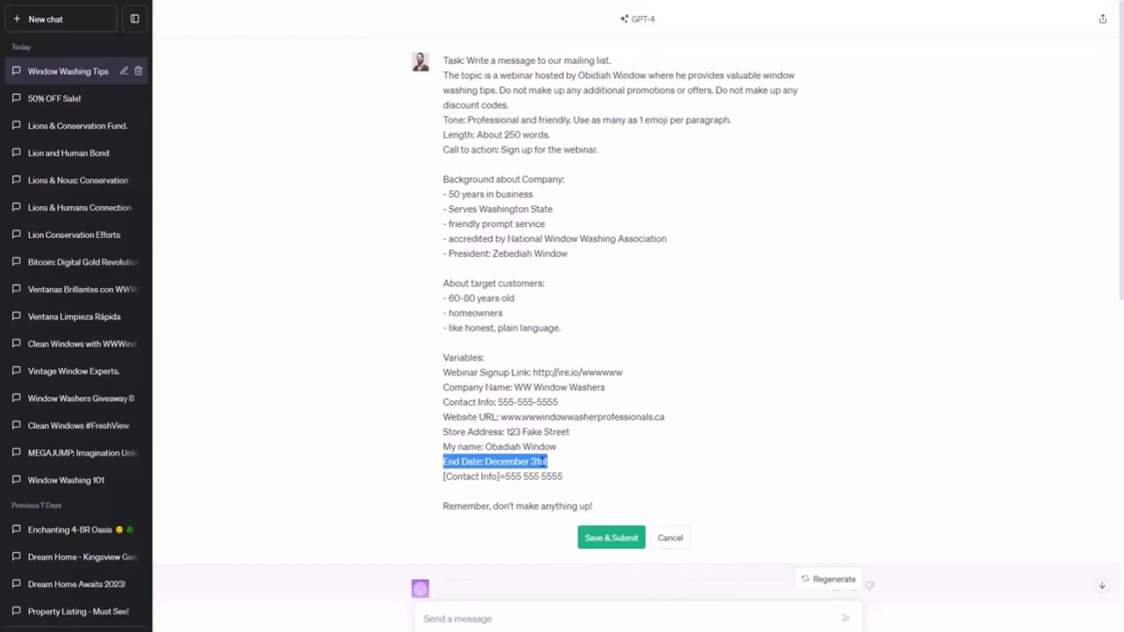
text(Webinar)
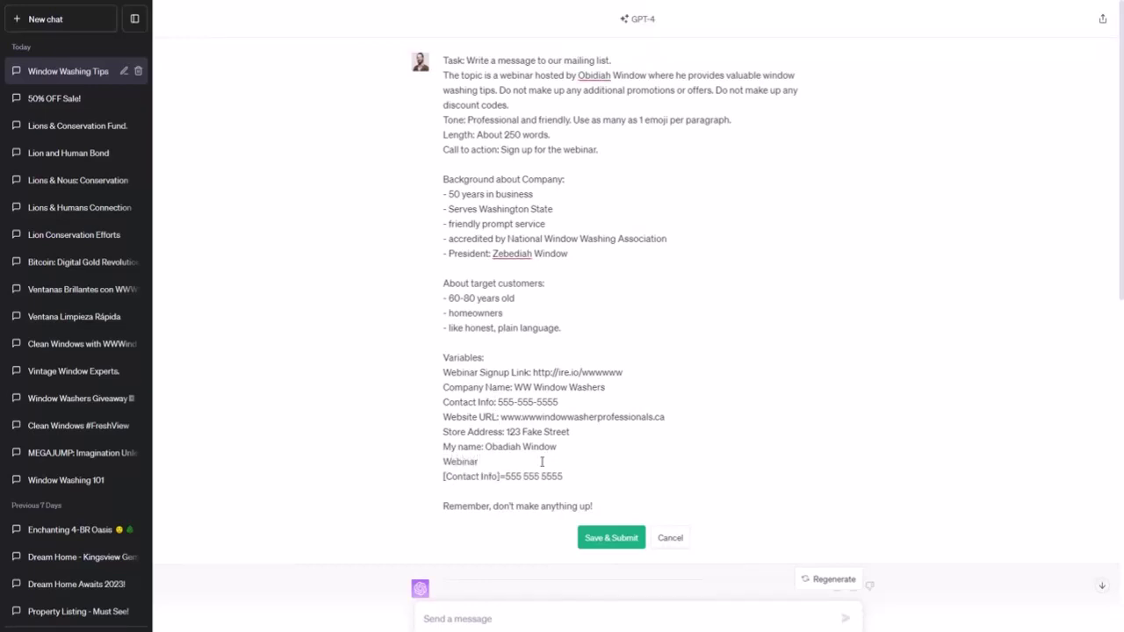
key(shift+Home)
key(BackSpace)
key(BackSpace)
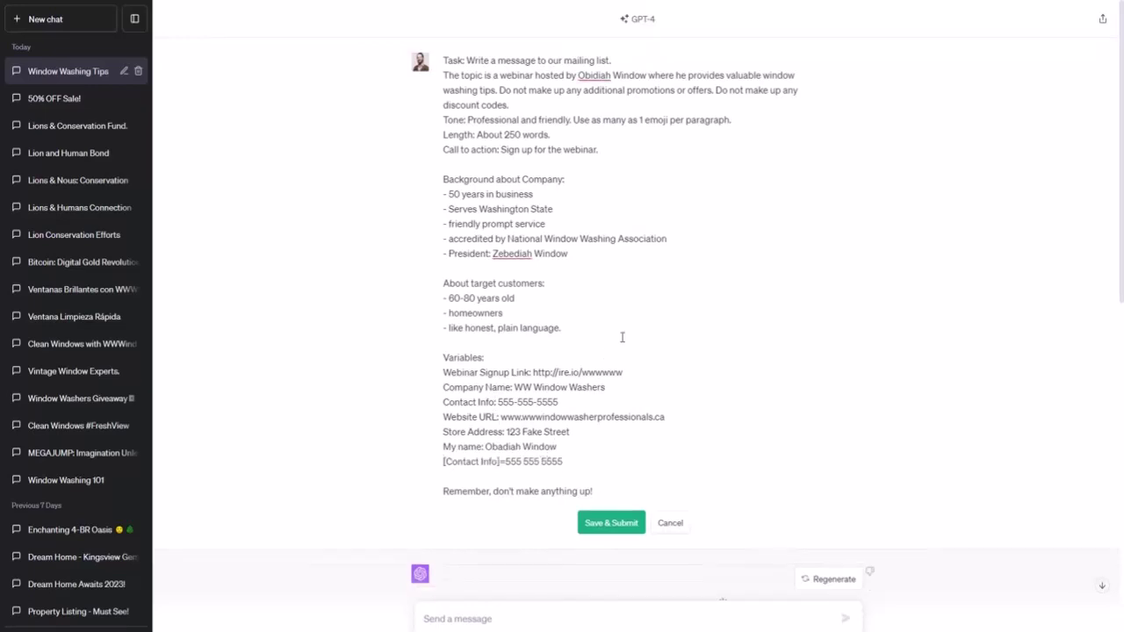
- Insert "The Webinar is on June 1st." after the window washing tips sentence in the prompt's topic
click(500, 90)
text(The Webinar is )
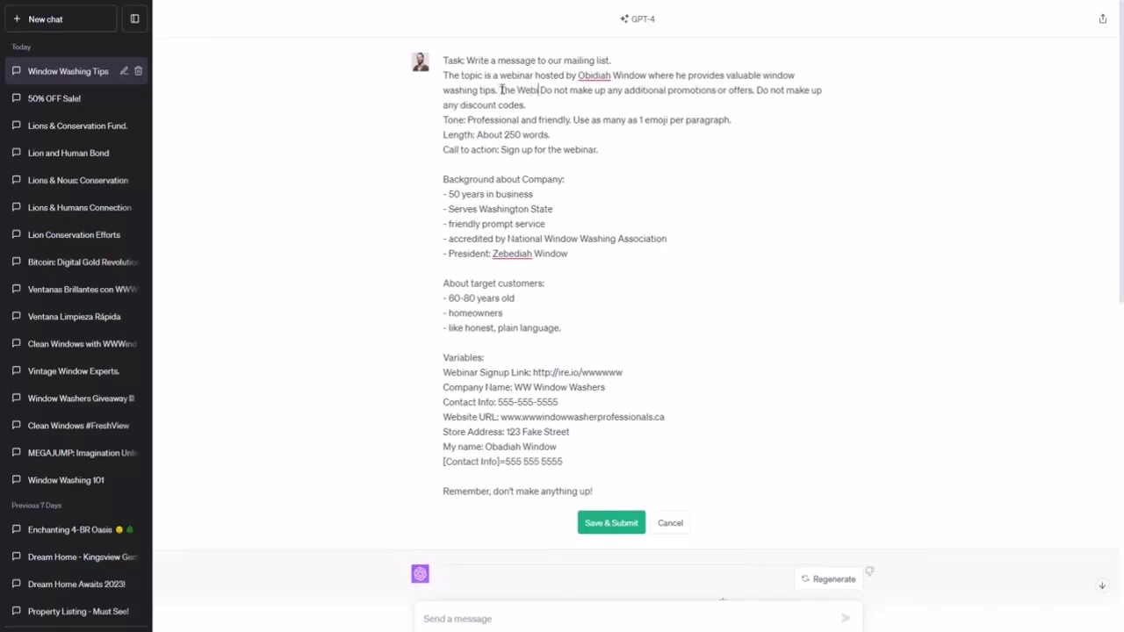
text(on June 1st. )
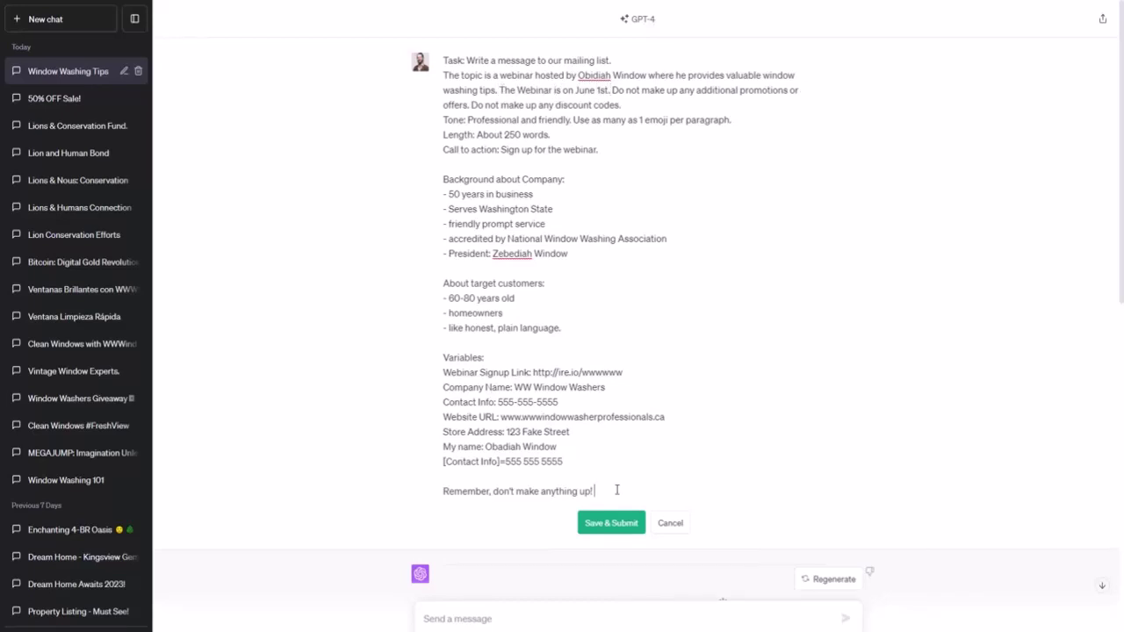
- Append "Remember, the contact info is in the variables above!" to the prompt's closing line and resubmit the edited prompt
text(ember, the contact info ()
text(s in the vair)
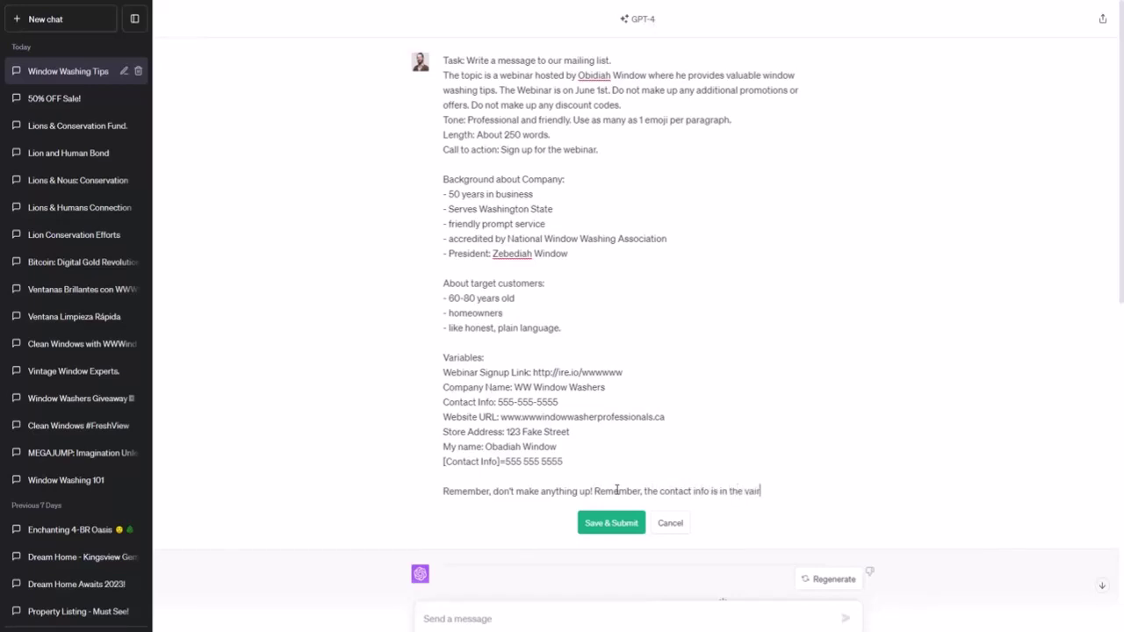
text(es above!)
click(603, 527)
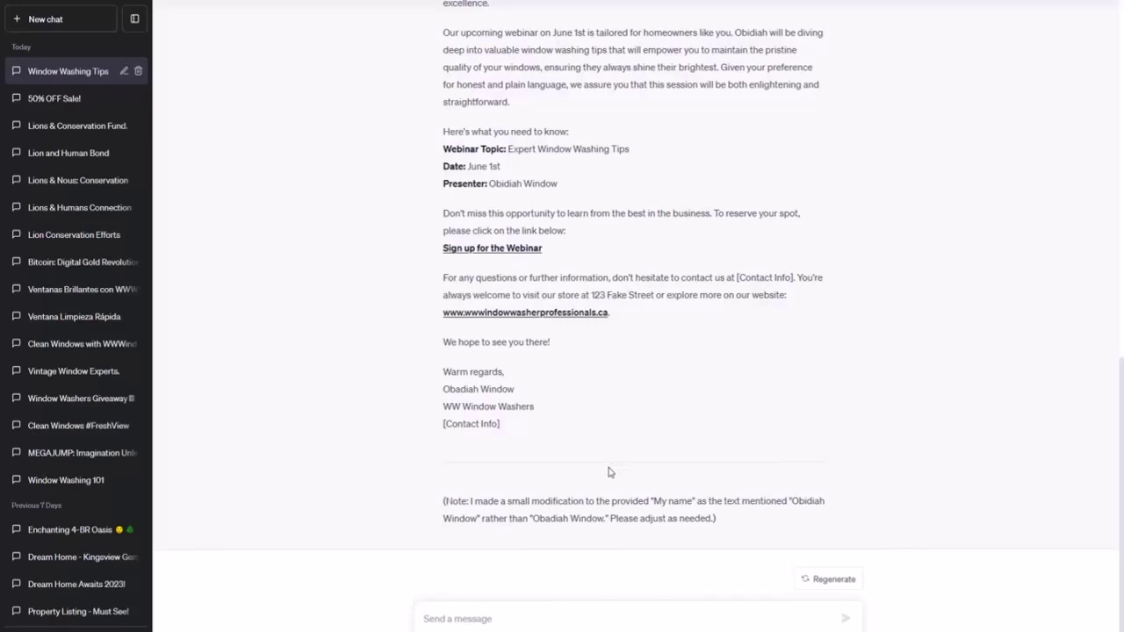
- Review the regenerated email and copy the full prompt above it into a new chat
scroll(608, 468, up, 3)
scroll(603, 451, down, 2)
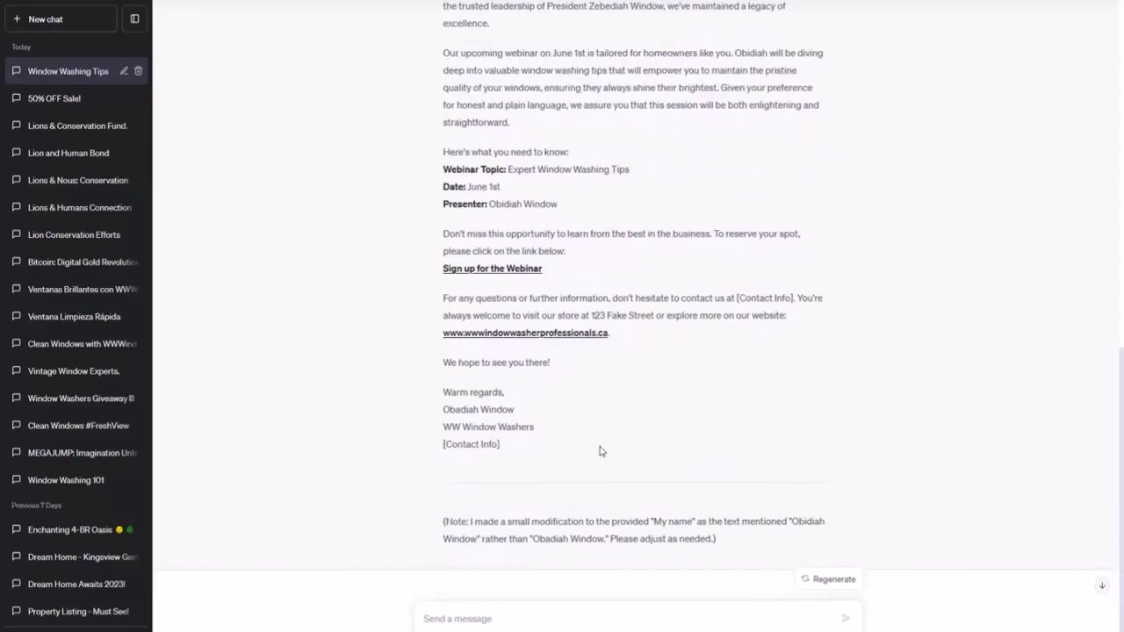
scroll(579, 441, up, 3)
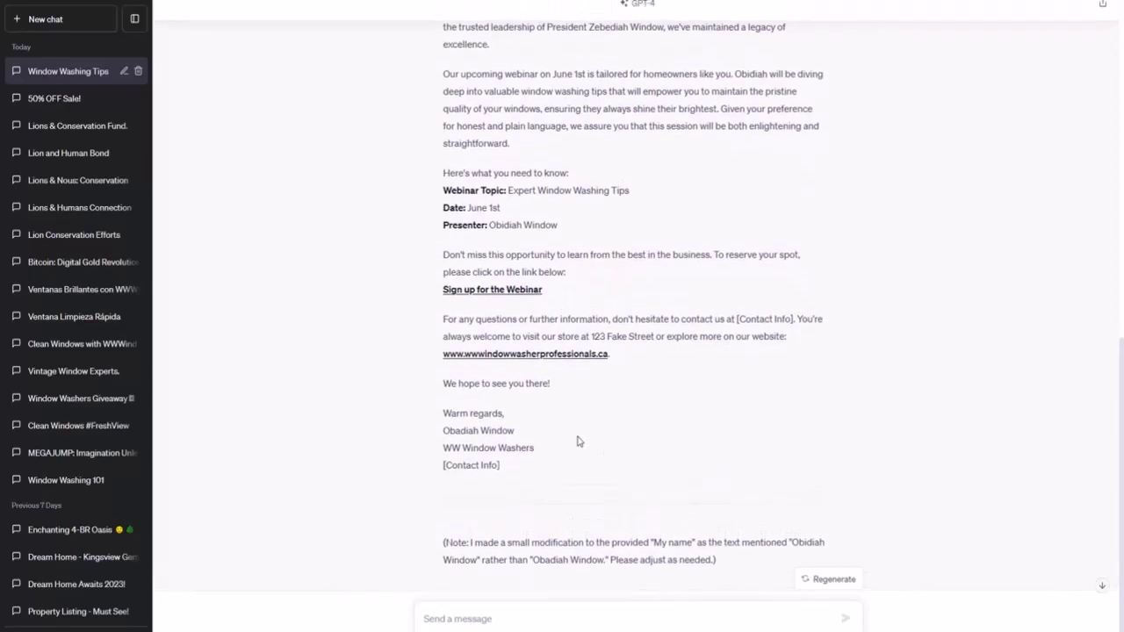
scroll(578, 441, up, 5)
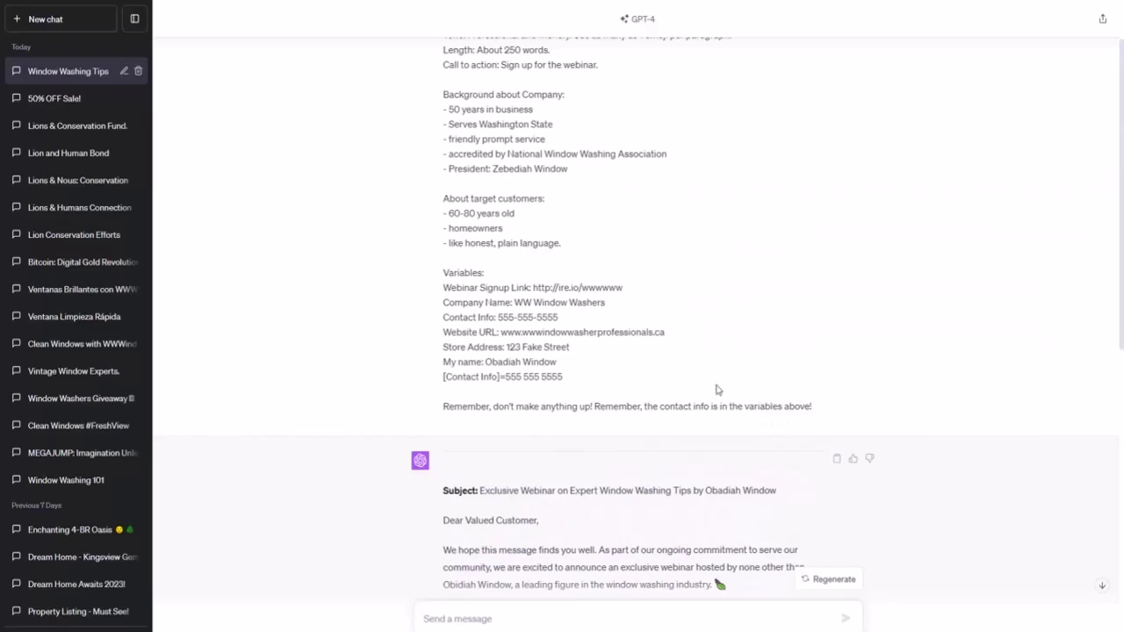
drag(786, 396, 418, 77)
scroll(614, 346, up, 1)
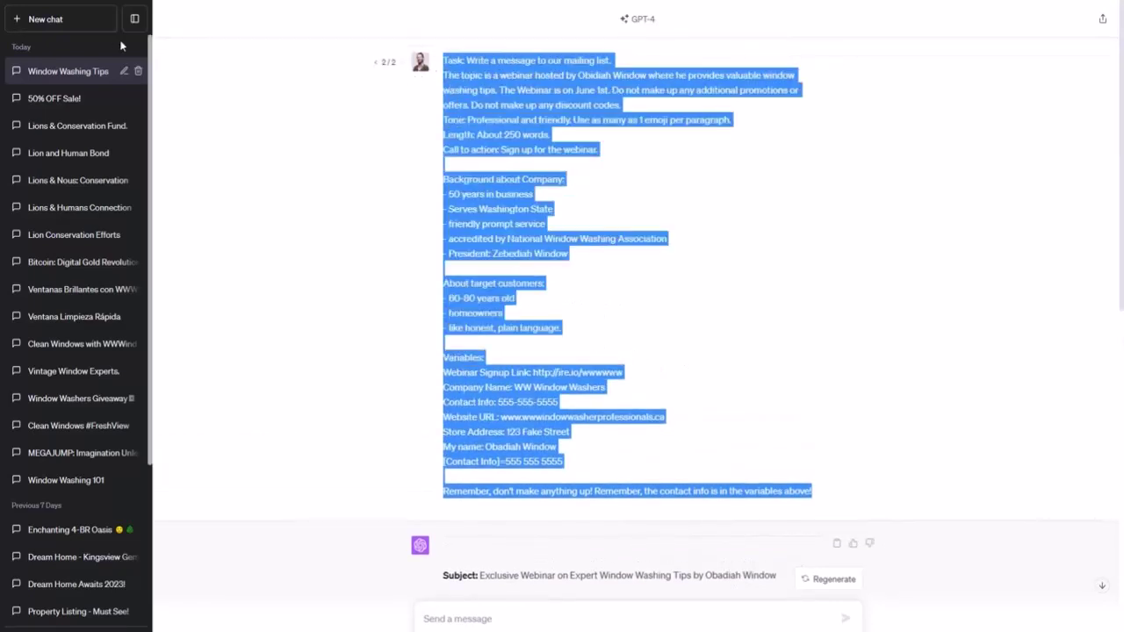
click(97, 28)
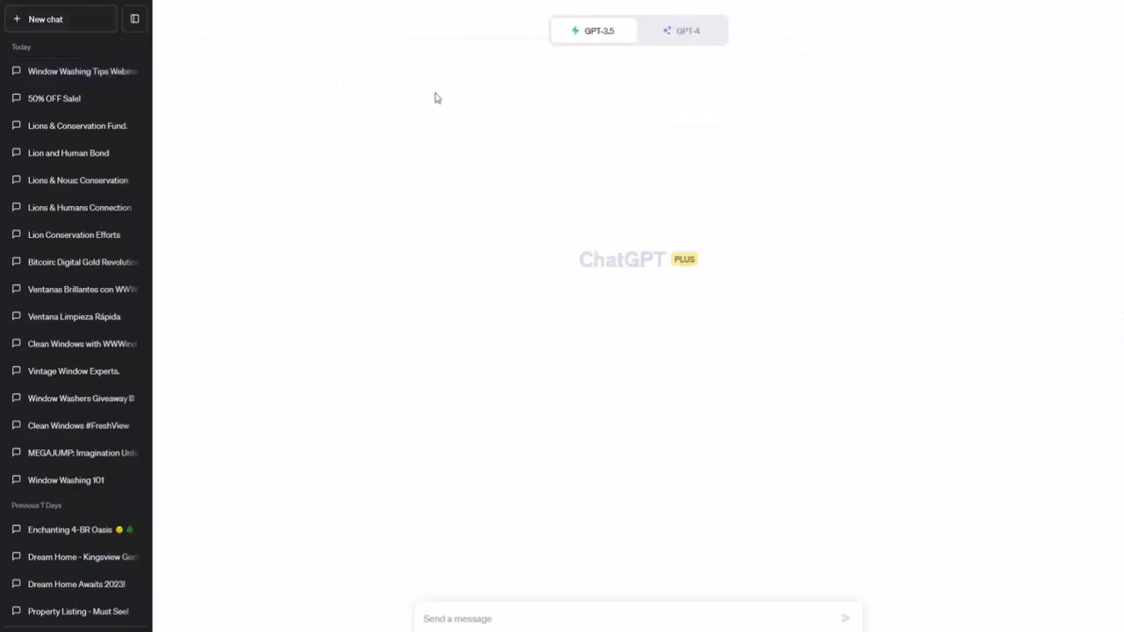
click(443, 619)
key(ctrl+v)
scroll(488, 584, up, 5)
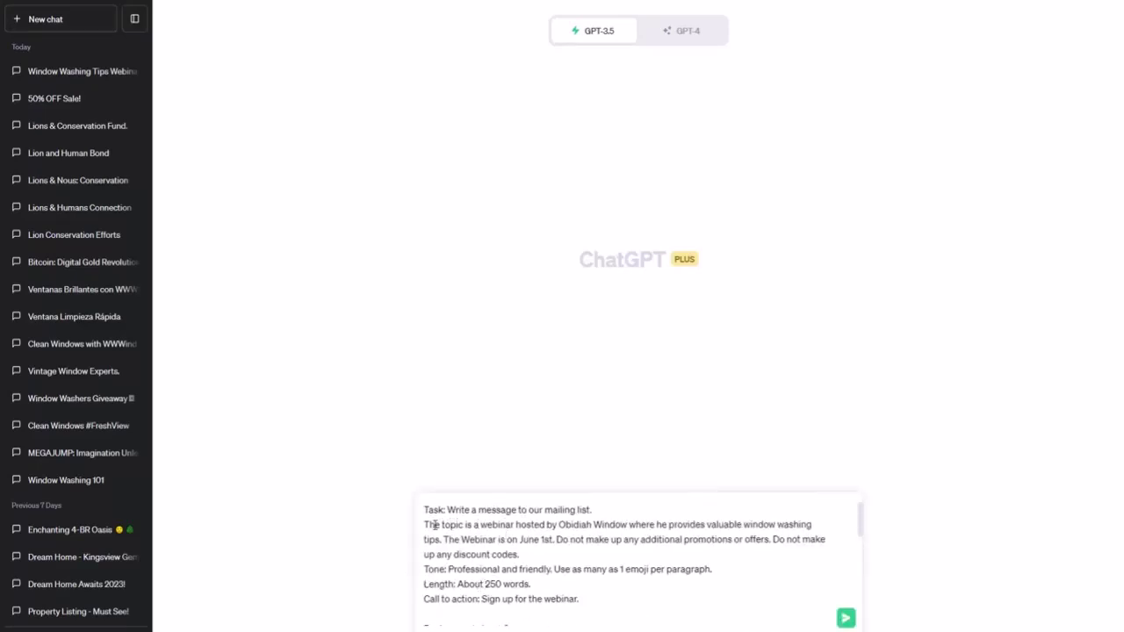
- Replace the webinar topic and date sentences with "The topic is to notify readers that the June 1st webinar is cancelled."
drag(434, 524, 552, 540)
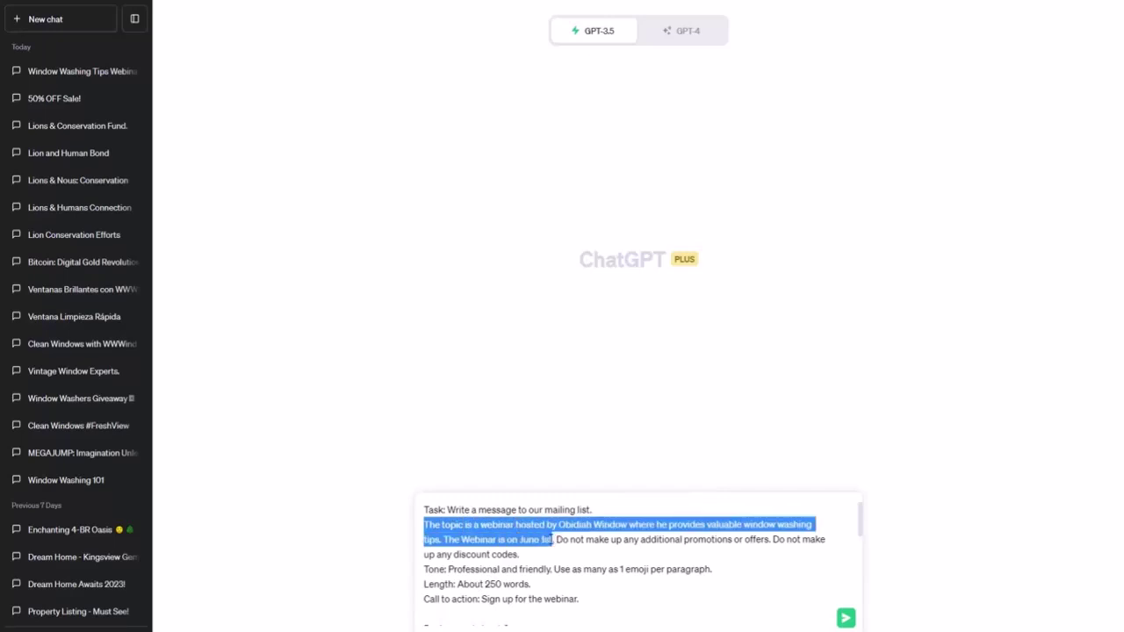
key(BackSpace)
text(The t)
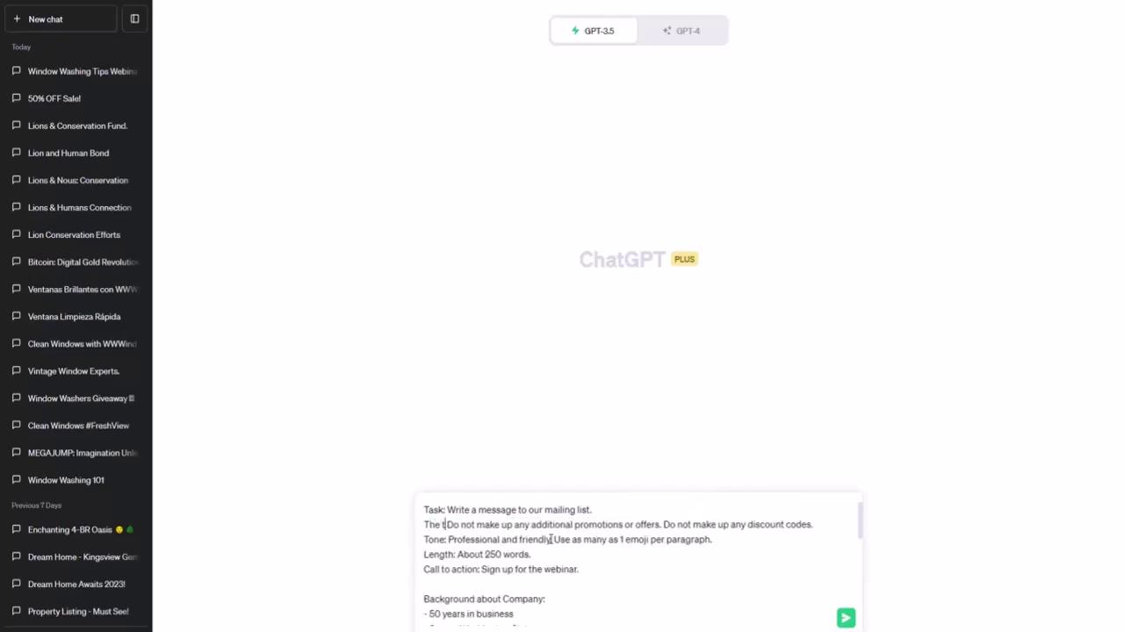
text(opic is to)
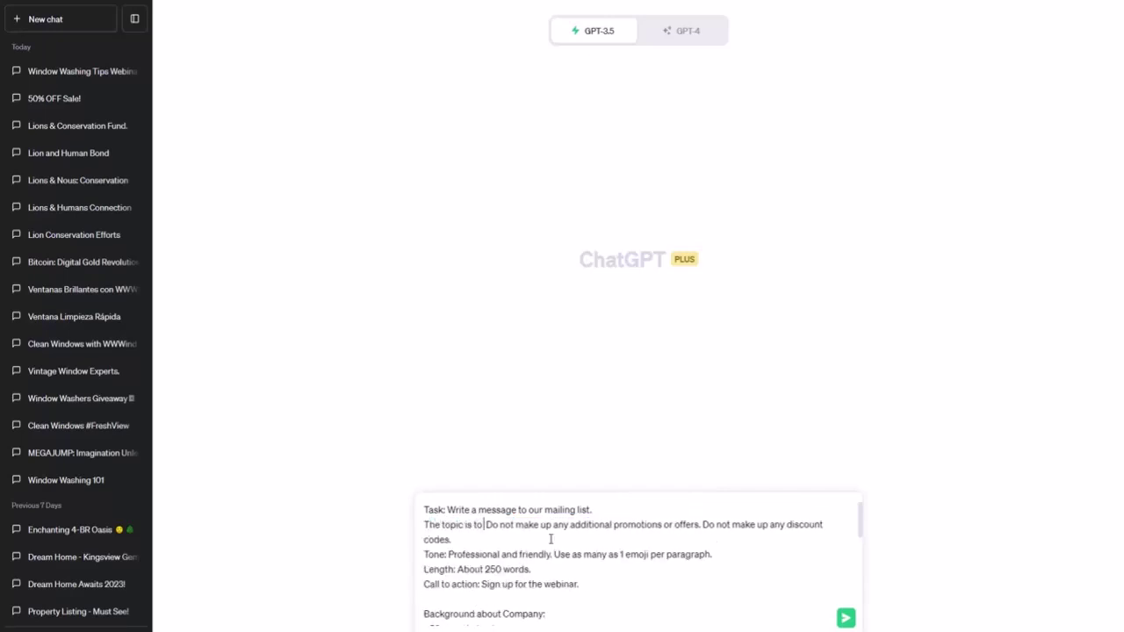
text( notify)
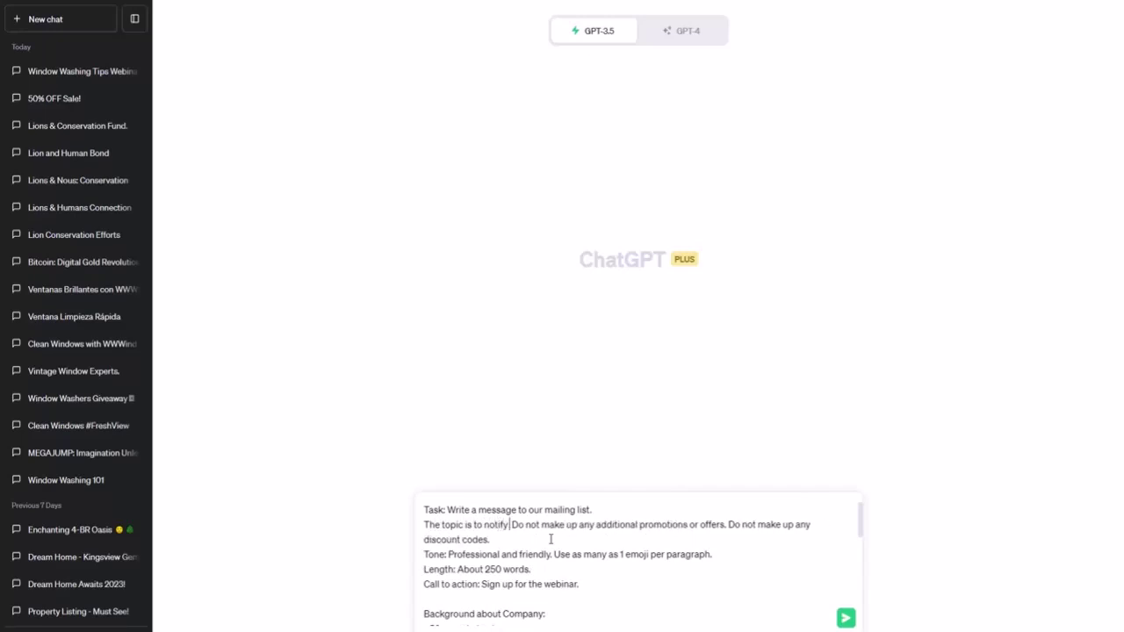
text( readers that the Jun)
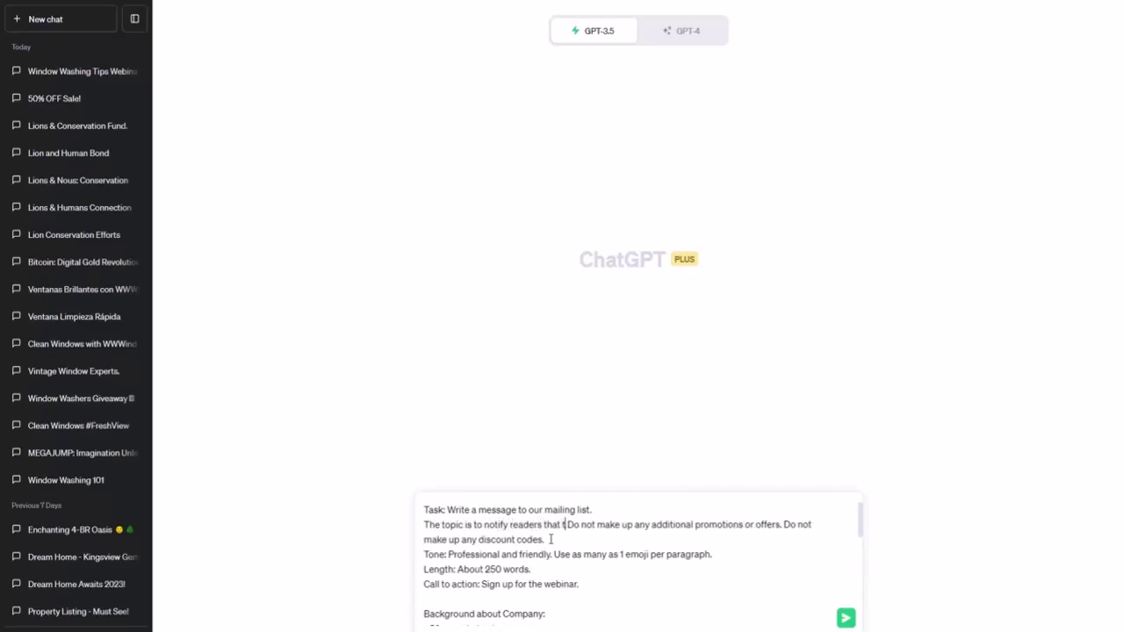
text(e 1st we)
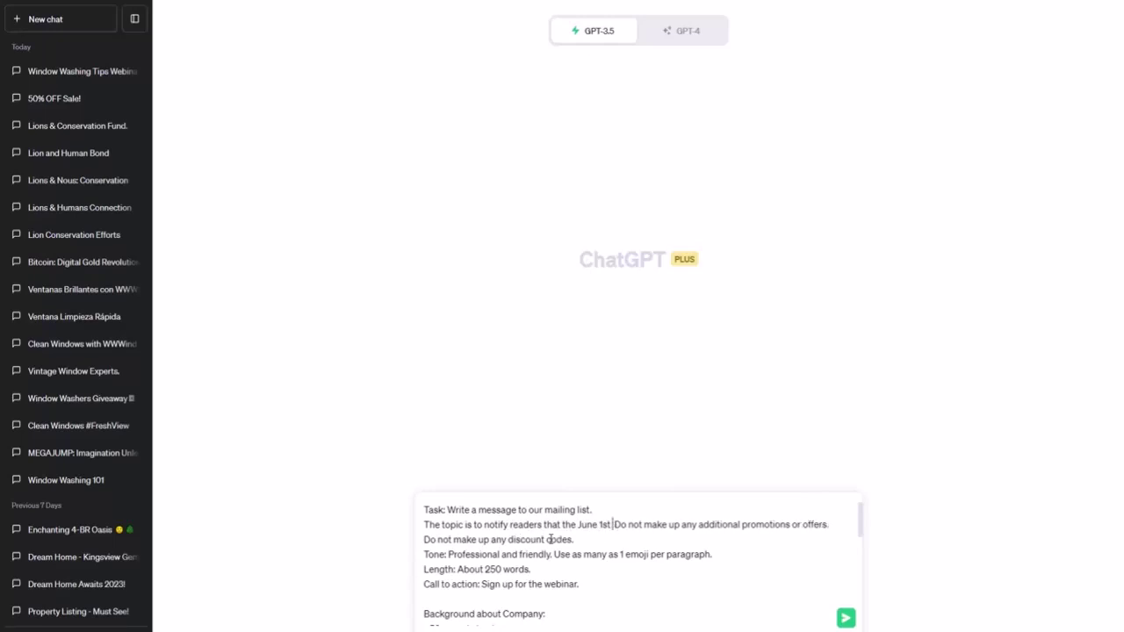
text(binar is cancel)
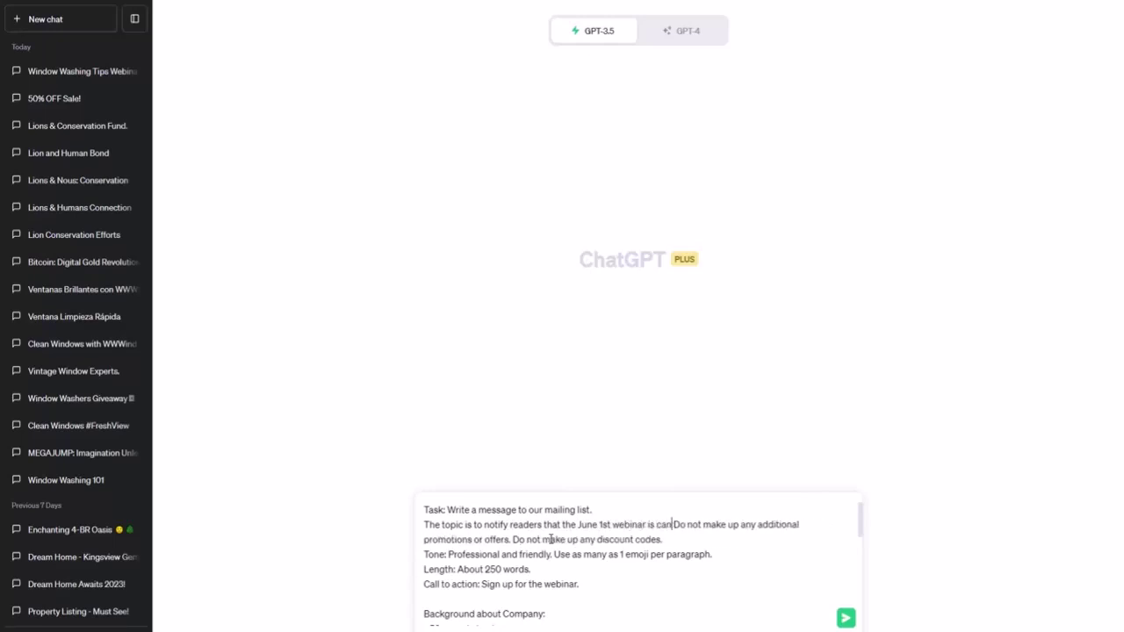
text(led)
text(.)
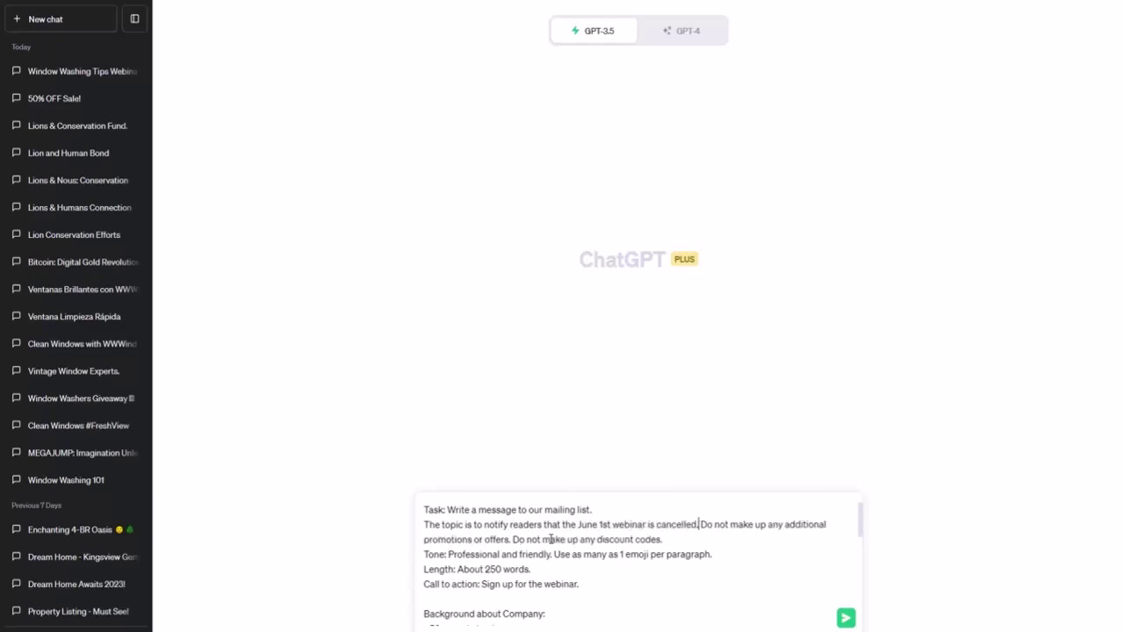
- Add a sentence after the webinar cancellation topic stating that the reason is that the company president had to take a trip to the jungle
text( The reason for the cancellation )
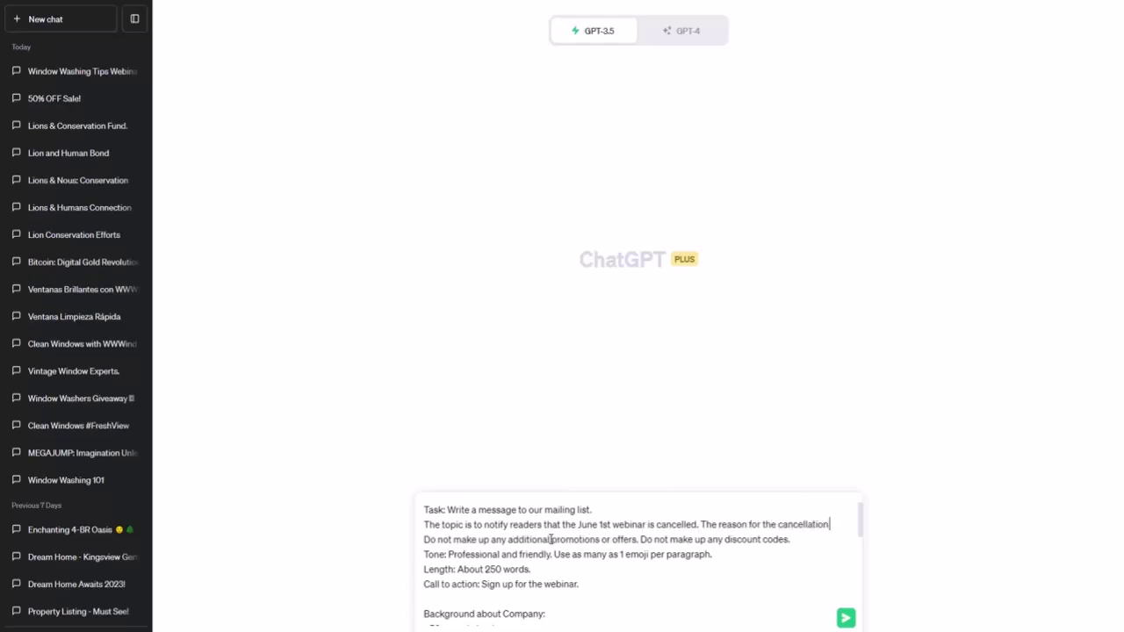
text(is that Mr Window had t)
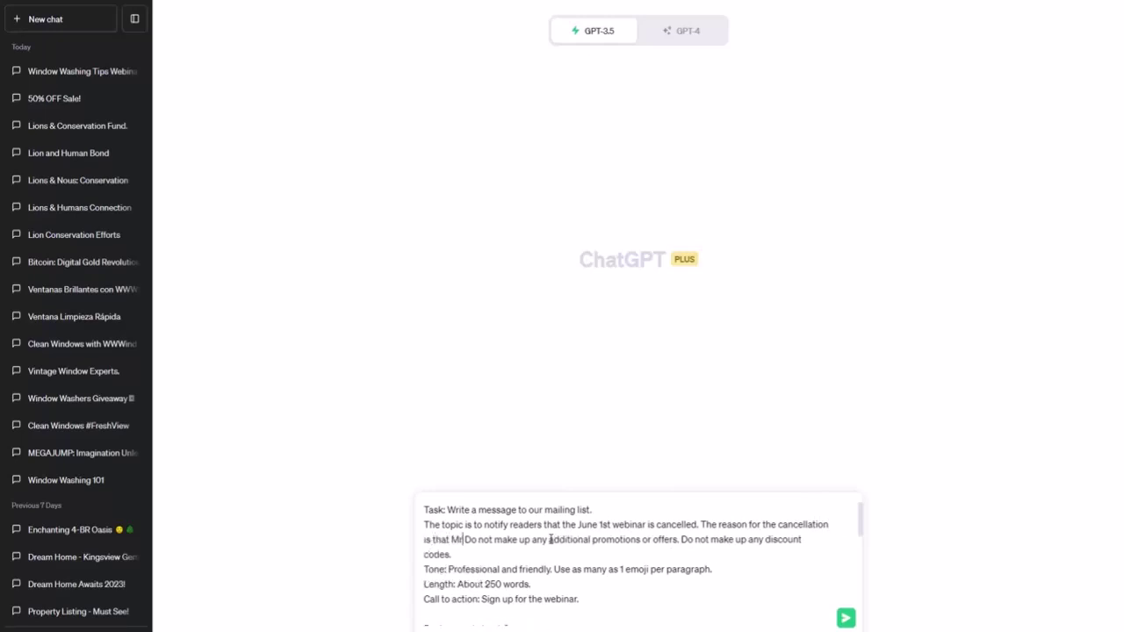
text(o take a trip to the jungle)
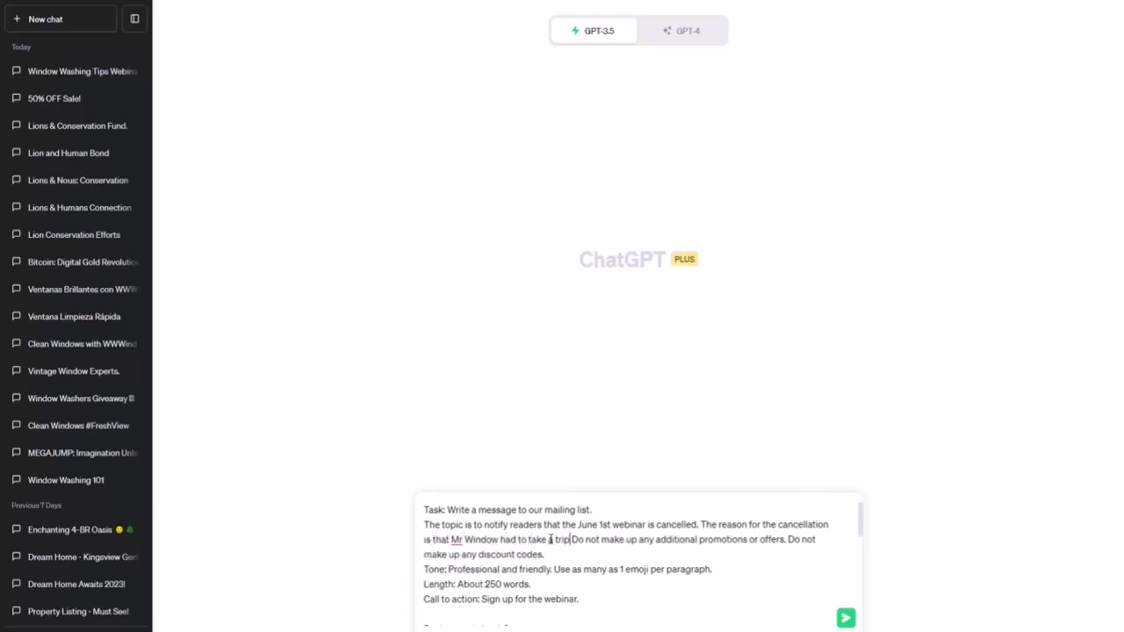
text(.)
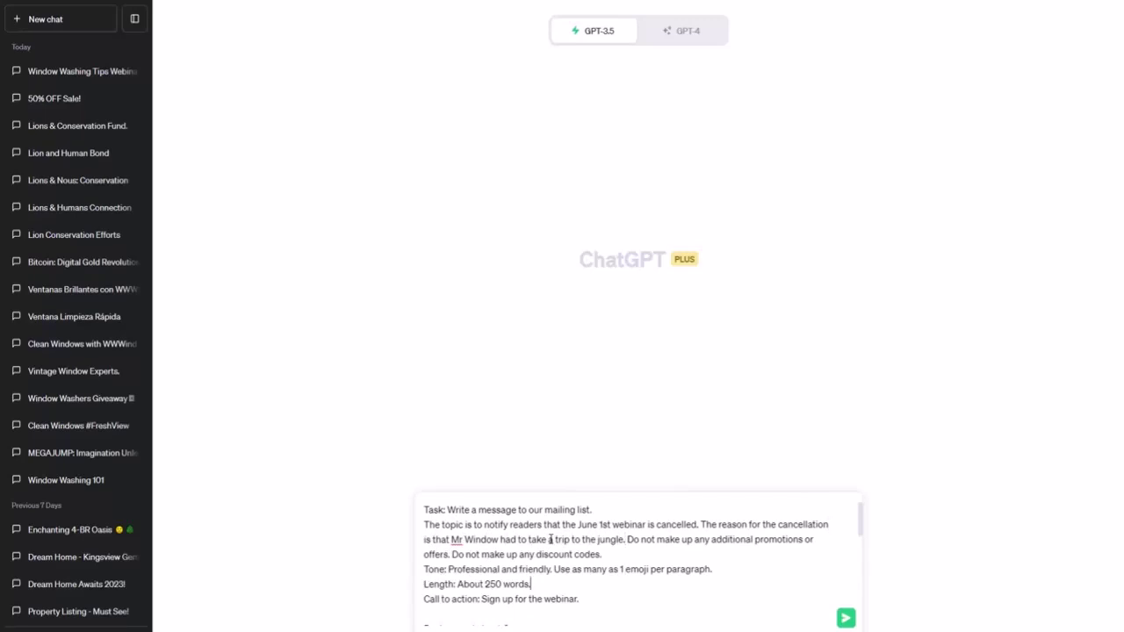
- Replace the webinar sign-up text in the prompt's call to action with "(None)"
key(shift+Home)
key(shift+Right)
key(shift+Right)
key(shift+Right)
key(shift+Right)
key(shift+Right)
key(shift+Right)
key(shift+Right)
key(shift+Right)
key(shift+Right)
key(shift+Right)
key(shift+Right)
key(shift+Right)
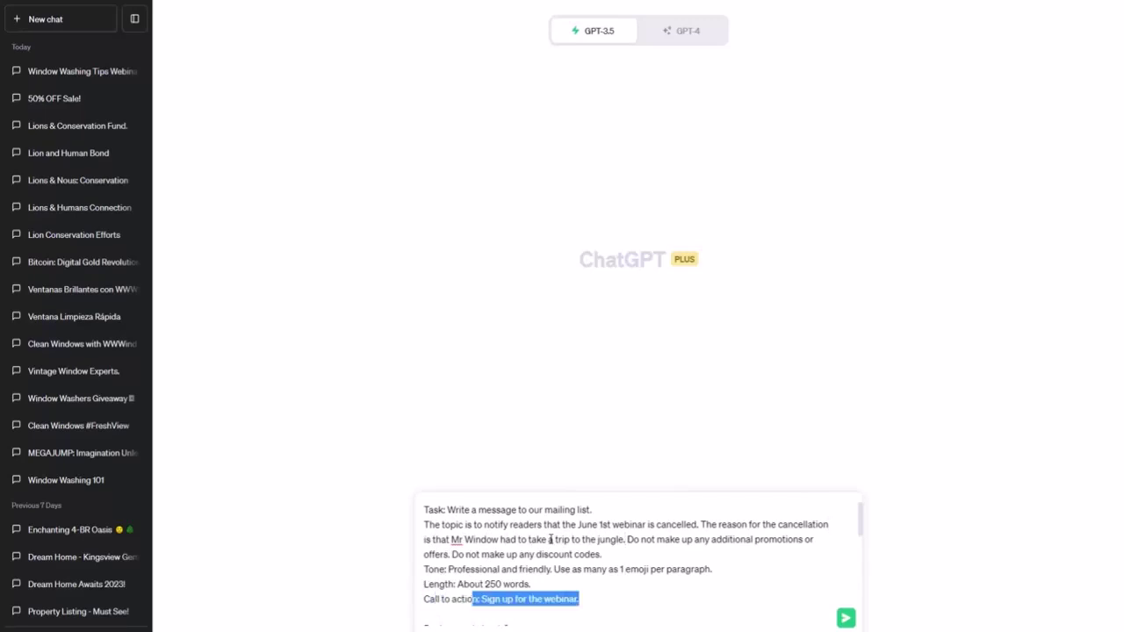
key(BackSpace)
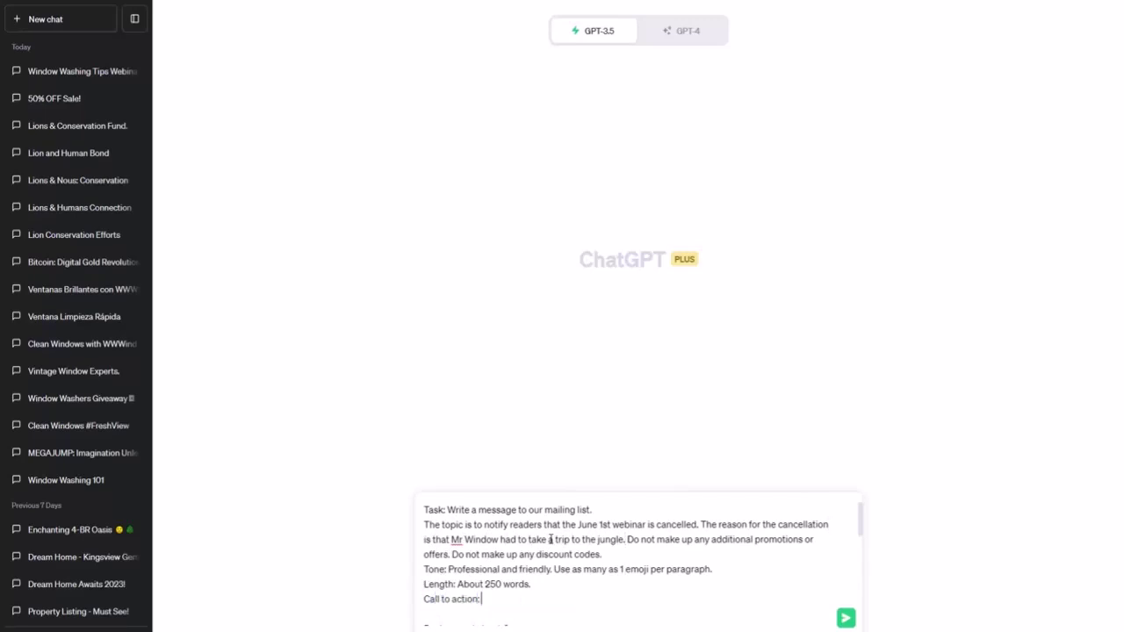
text((None))
- Delete the duplicate Contact Info line below Company Name in the prompt's variables and submit the prompt
scroll(471, 536, down, 3)
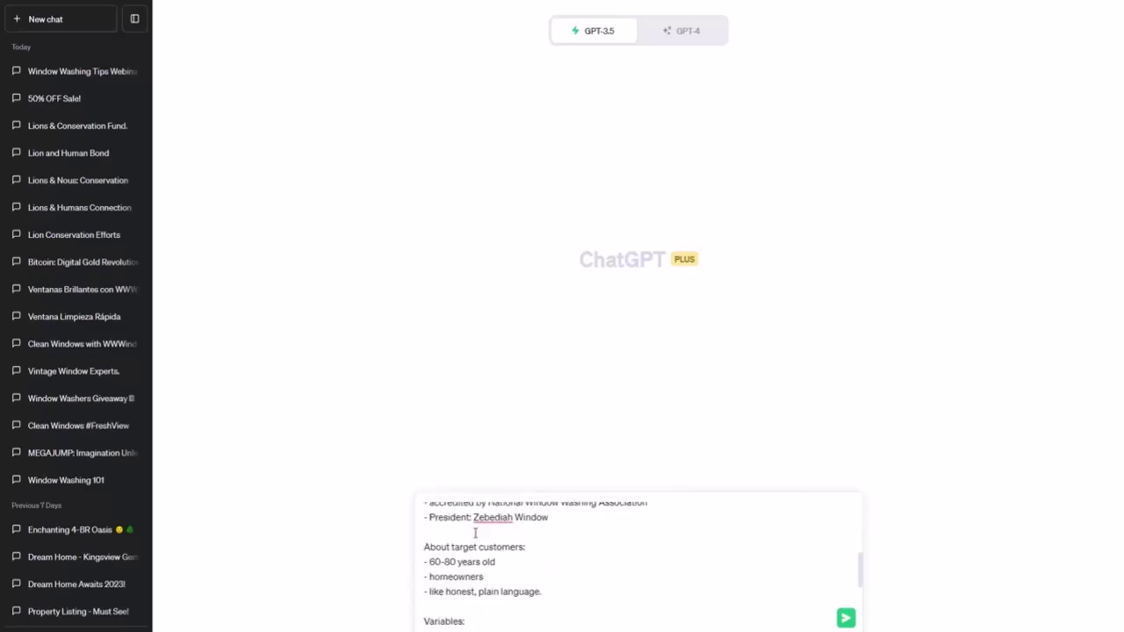
scroll(475, 532, down, 3)
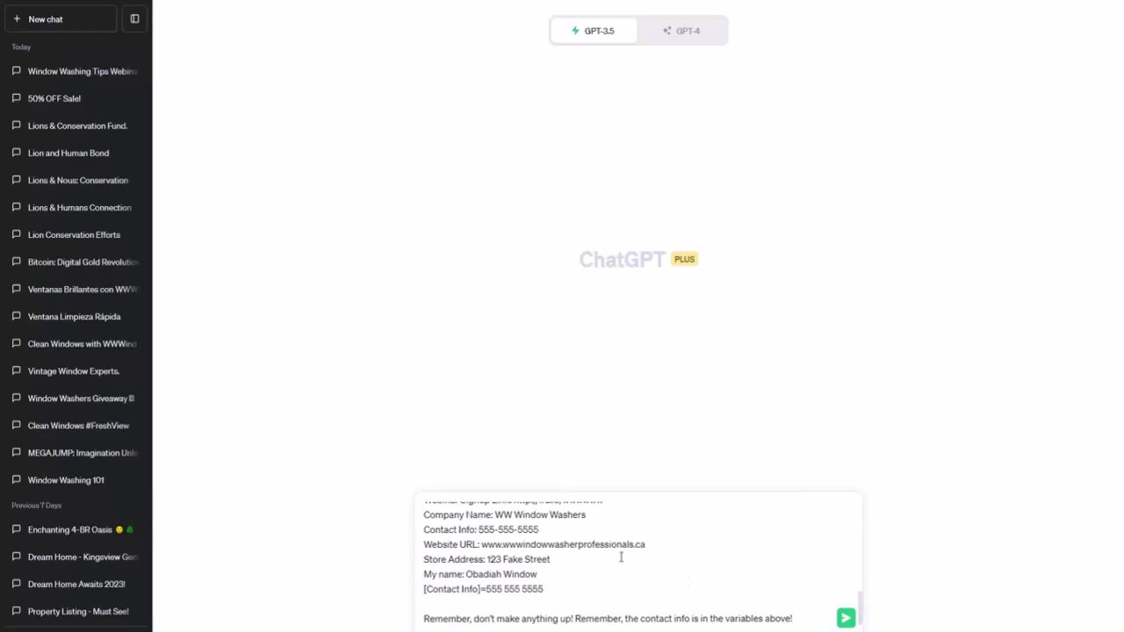
triple_click(550, 528)
key(BackSpace)
key(BackSpace)
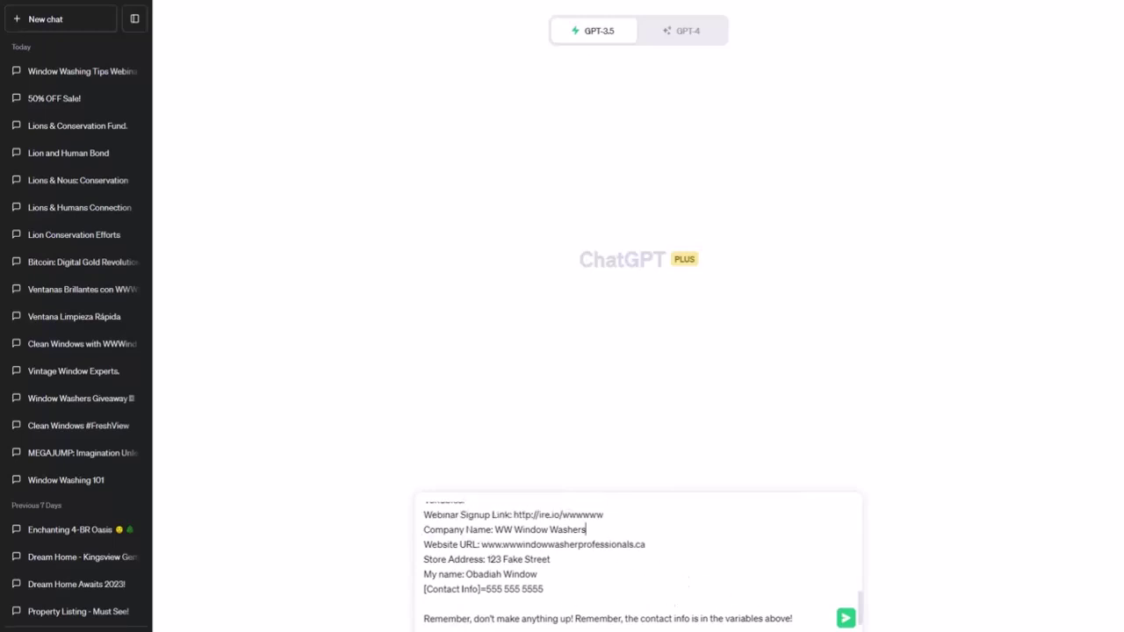
click(845, 618)
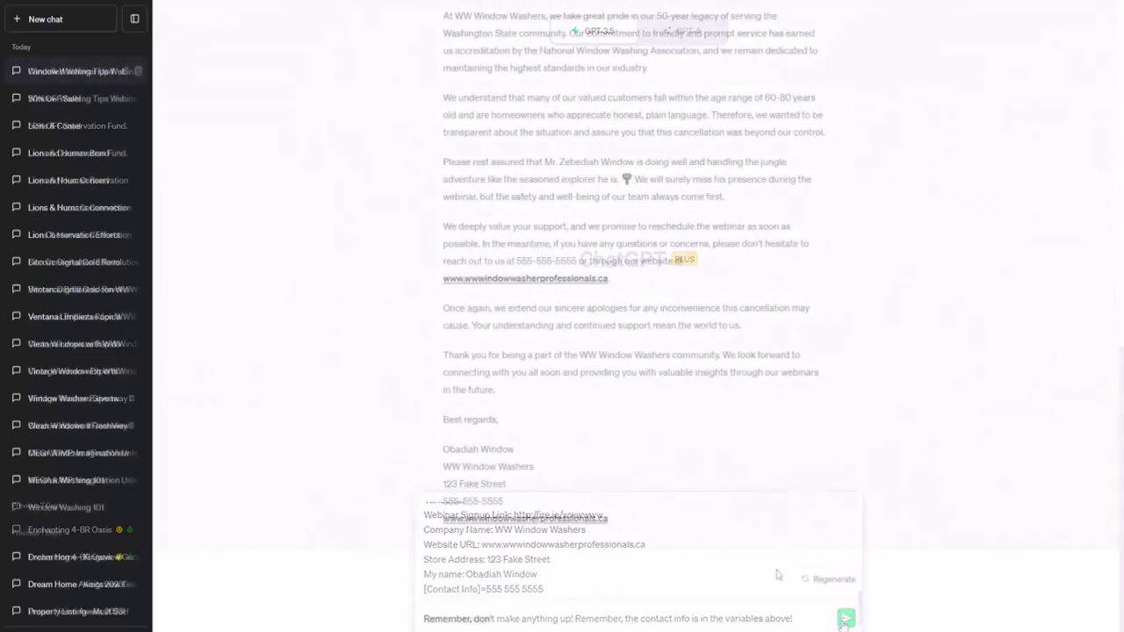